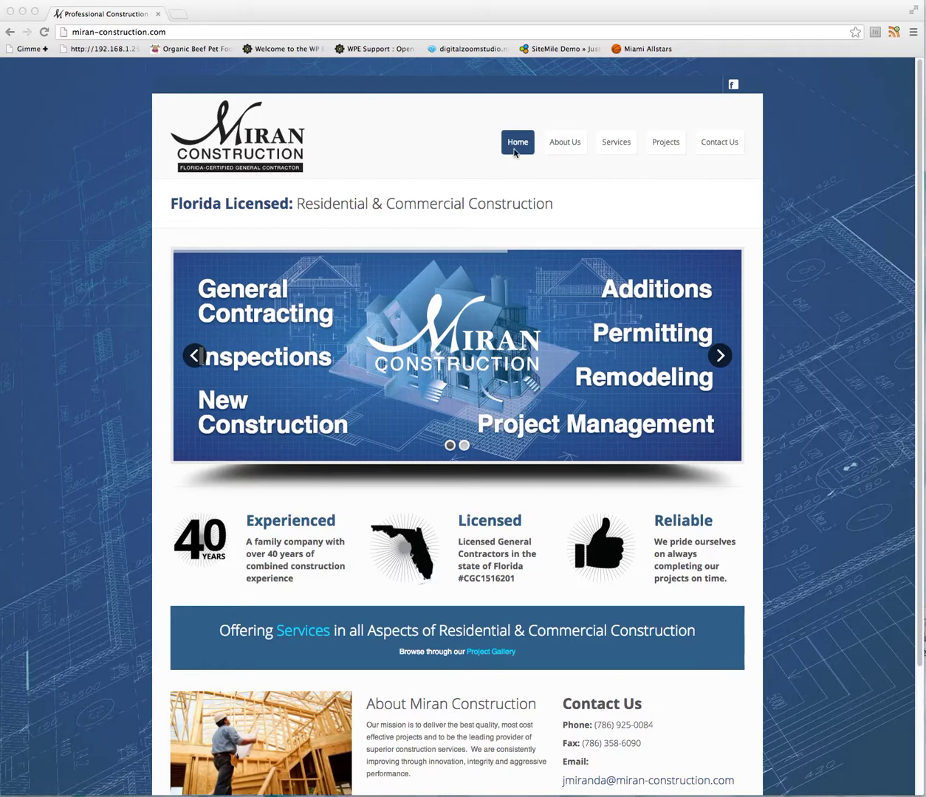
Load the admin login page by appending /wp-admin to the Miran Construction site URL.
click(169, 31)
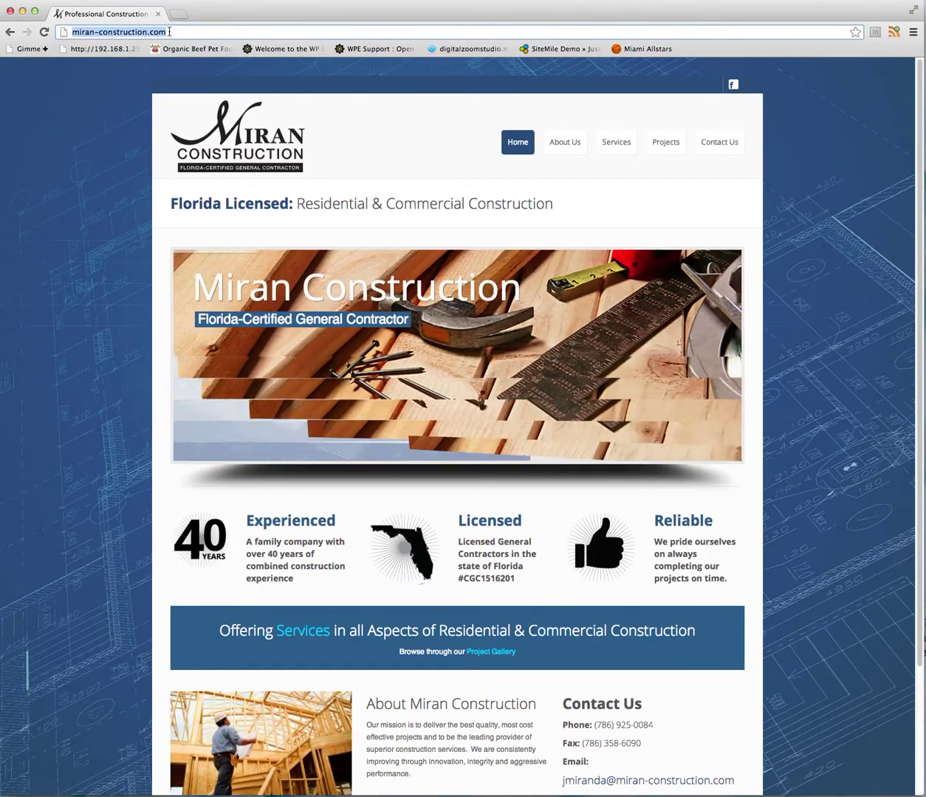
click(169, 31)
text(/)
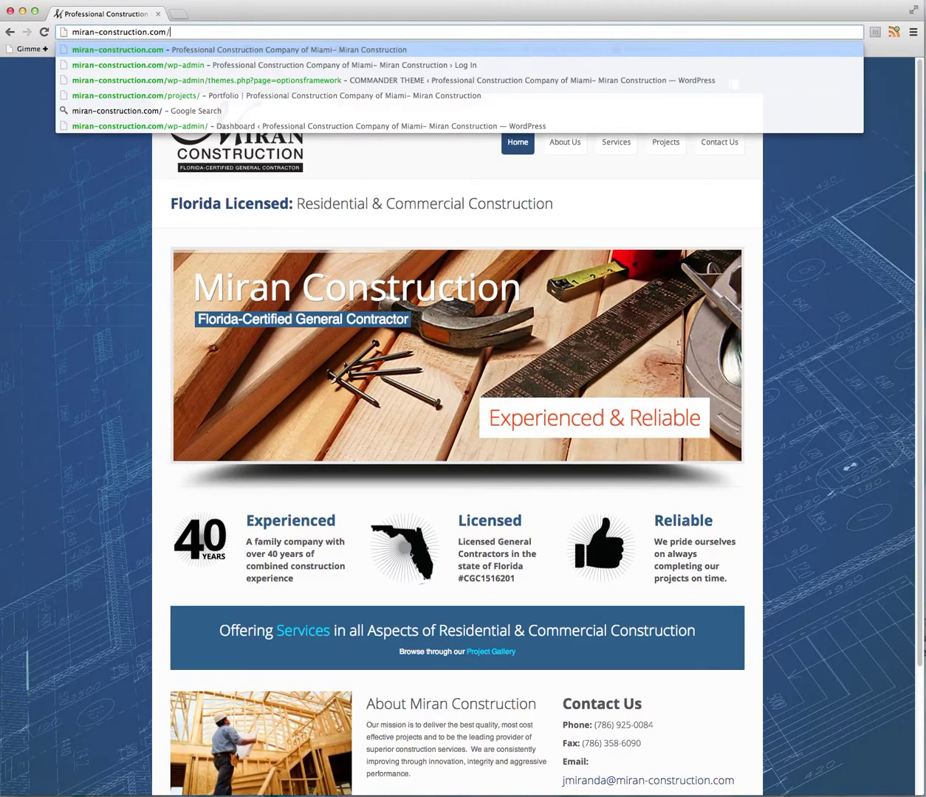
text(wp-admin)
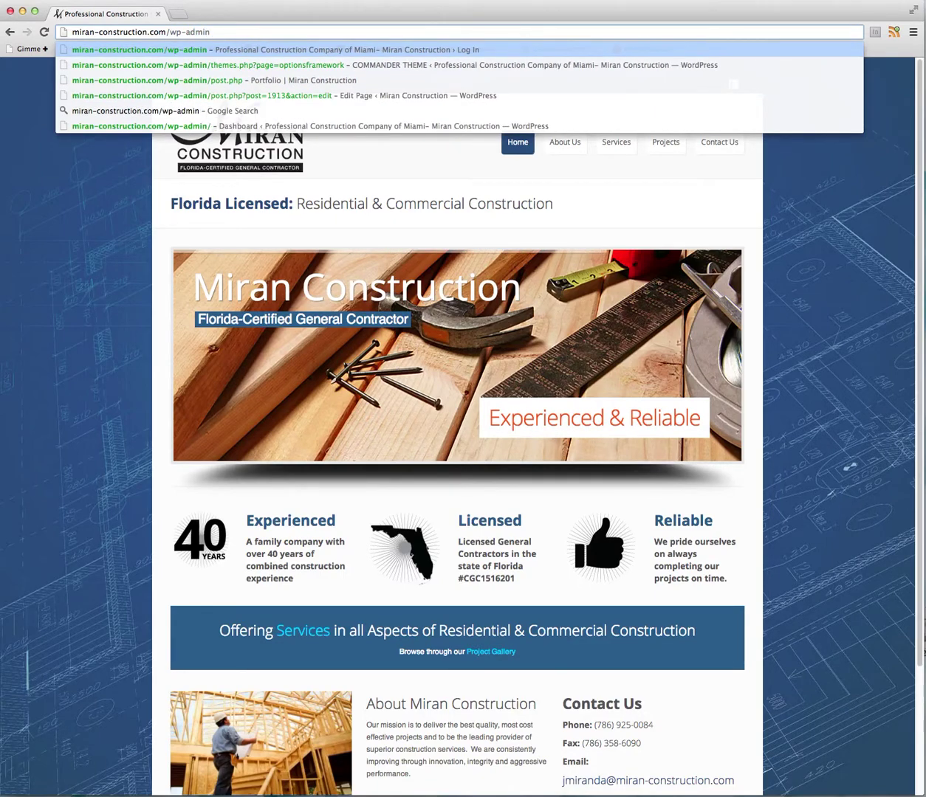
key(Return)
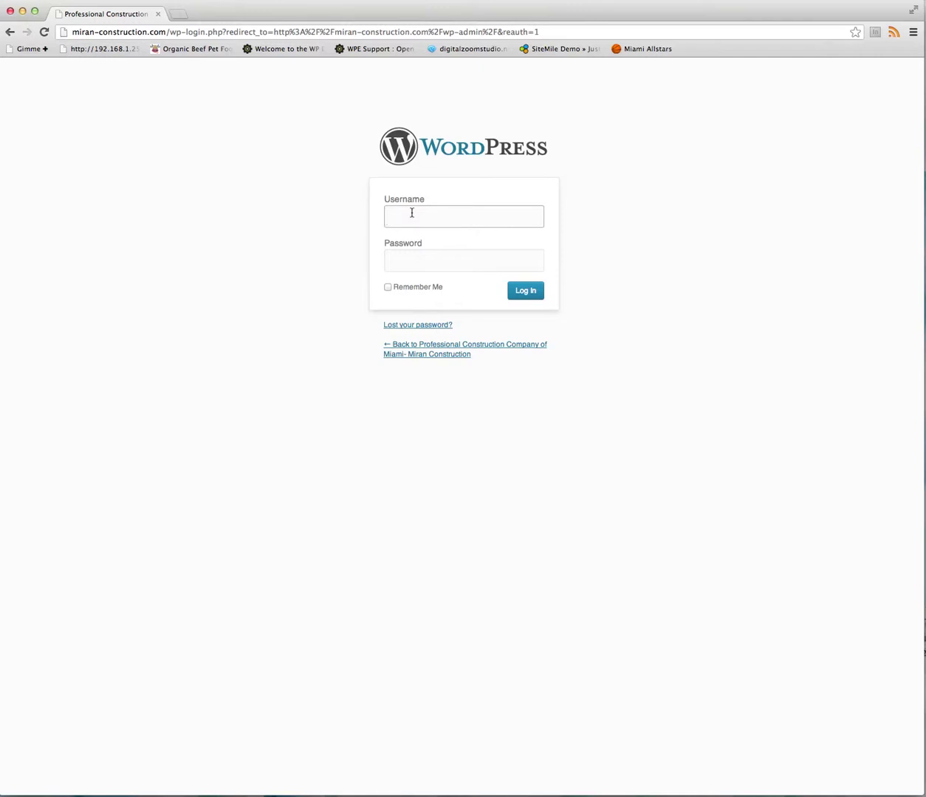
Log in with the admin username and password to reach the WordPress Dashboard.
text(desig)
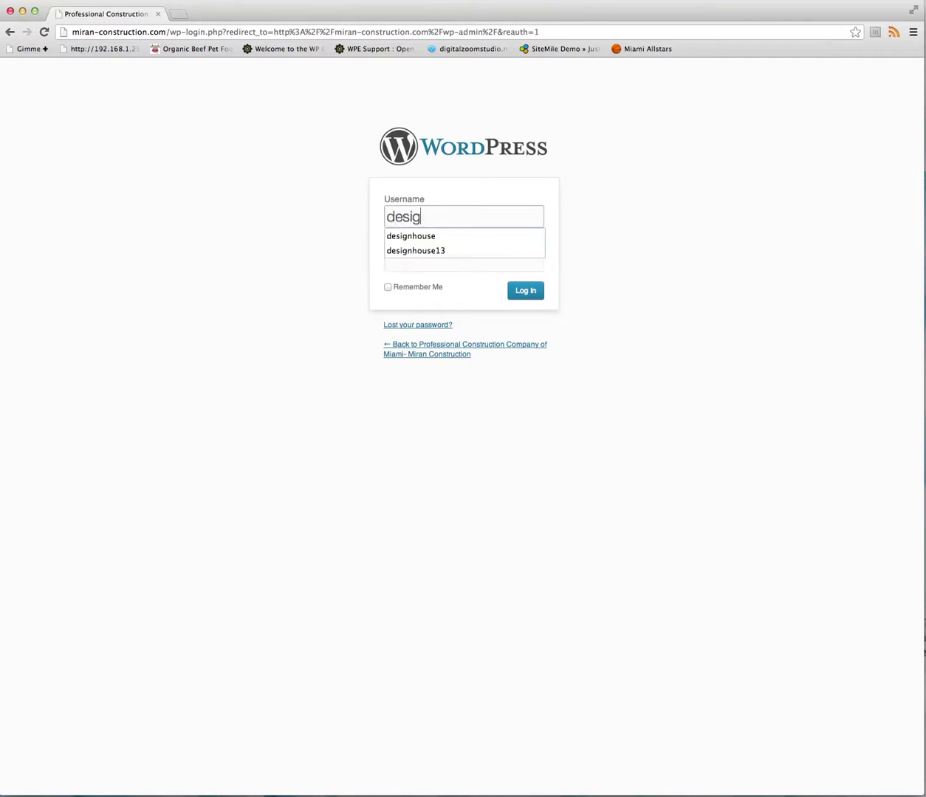
text(nhouse)
click(448, 265)
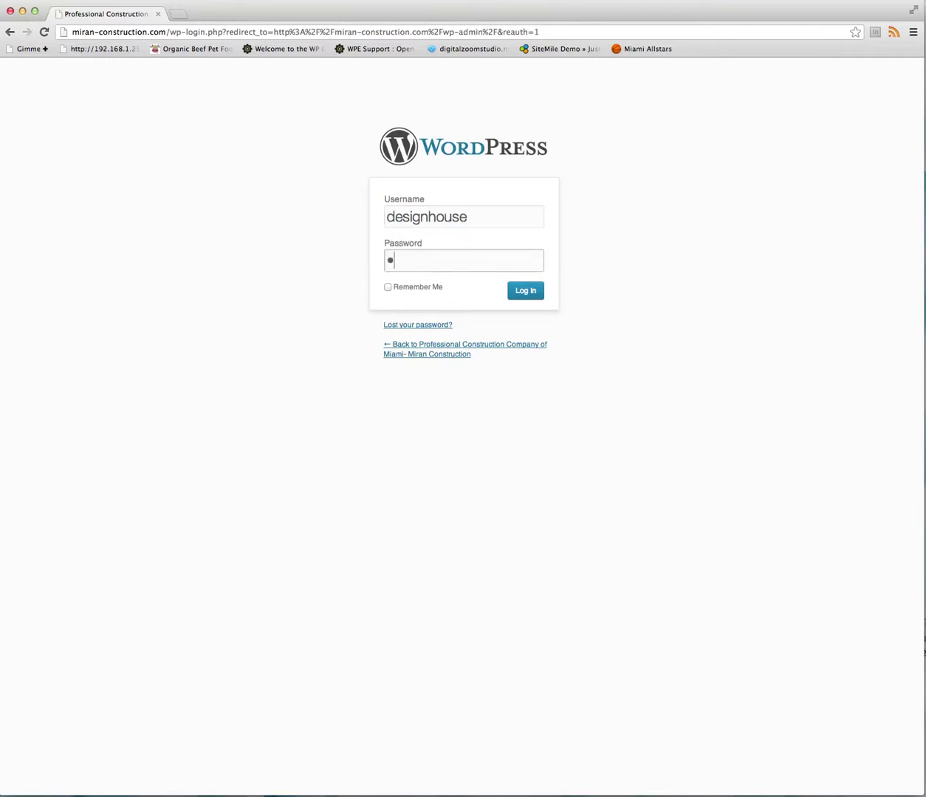
text(••••••••••)
click(527, 293)
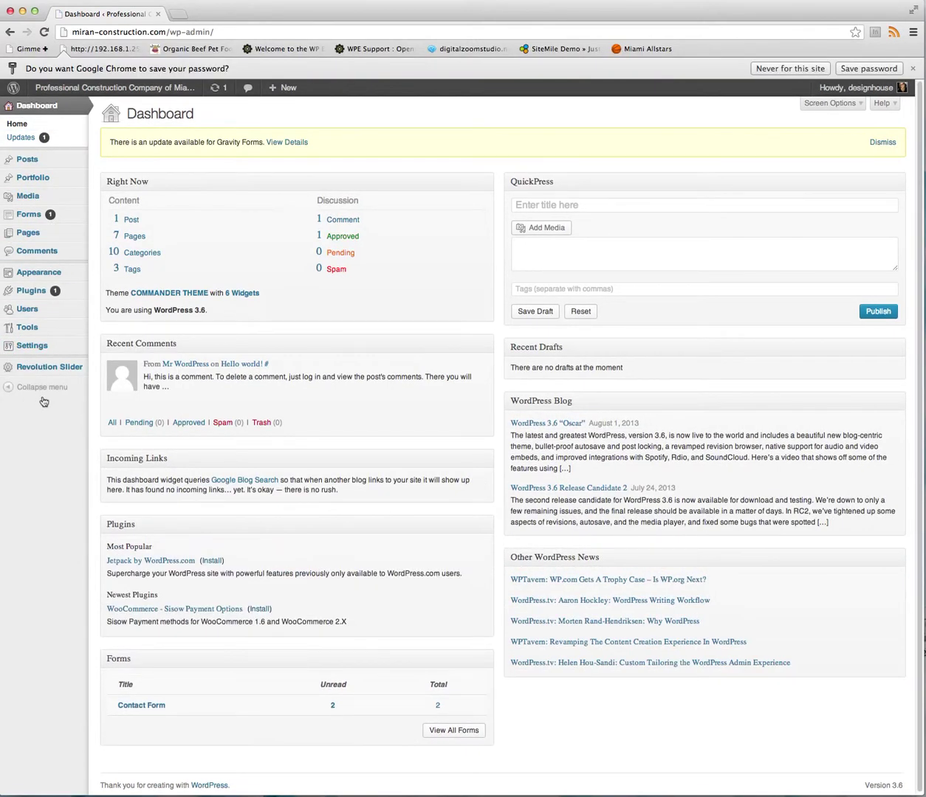
Visit the live Miran Construction homepage from the site name in the admin bar.
mouse_move(122, 94)
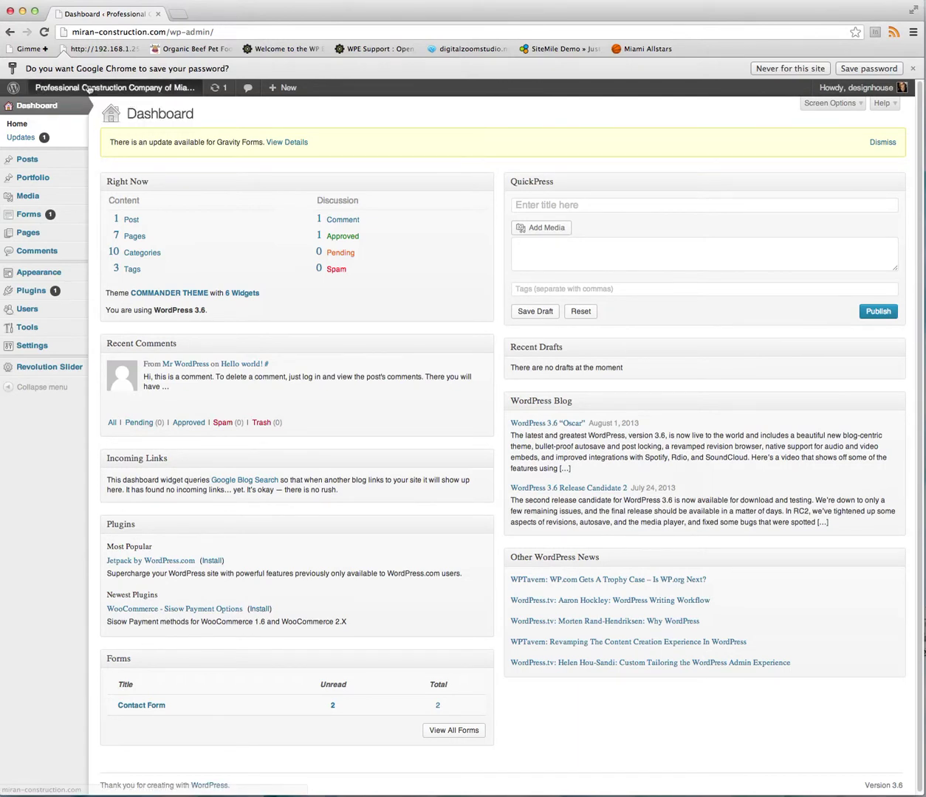
click(81, 89)
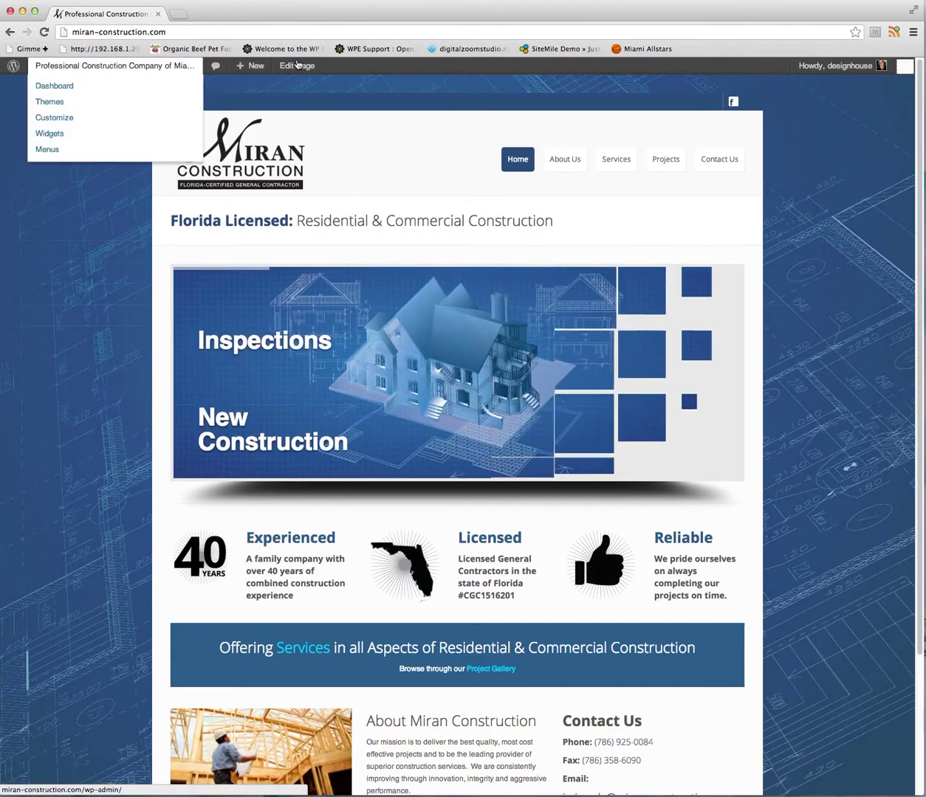
mouse_move(803, 74)
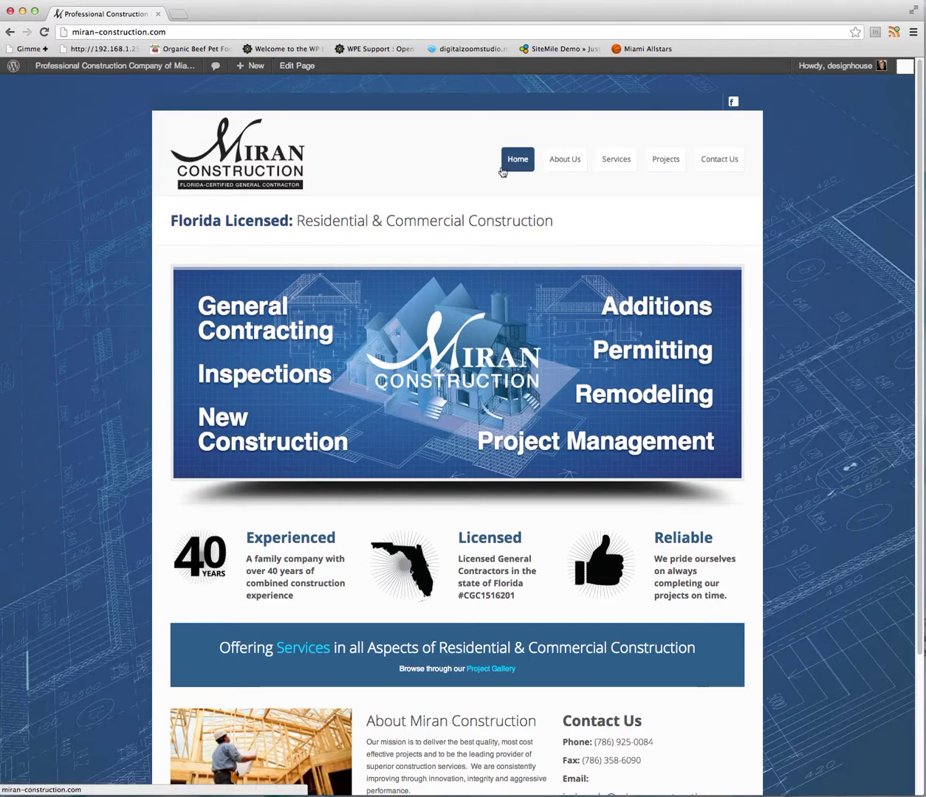
Open the Home page in the editor and scroll down to its Visual Composer rows.
click(285, 67)
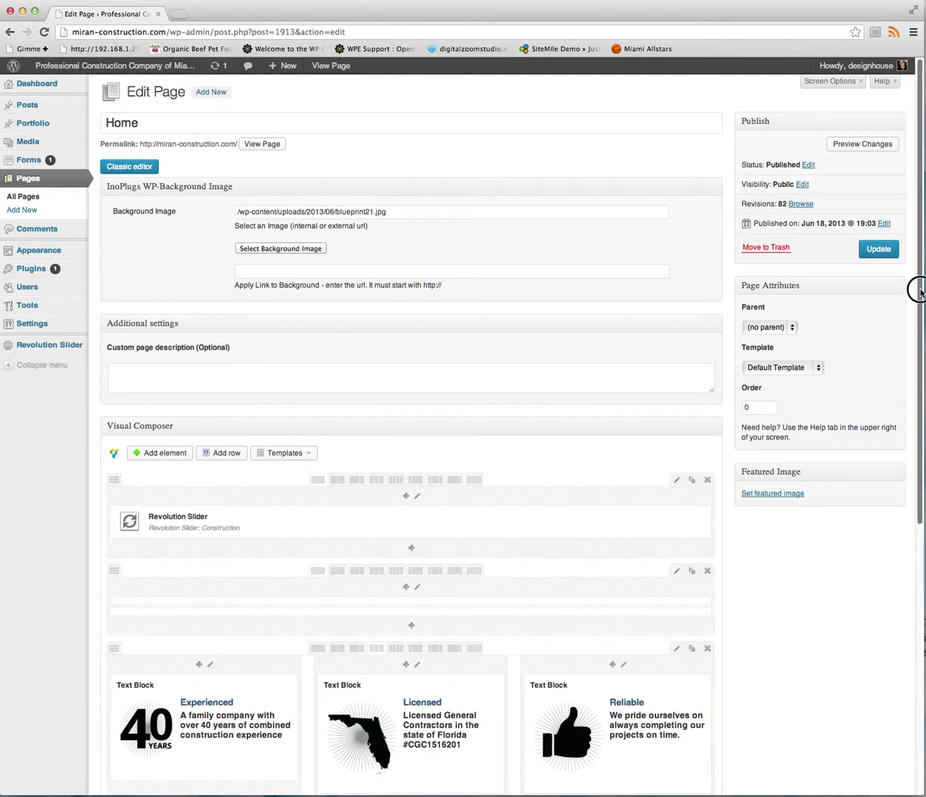
scroll(920, 340, down, 3)
scroll(919, 369, down, 3)
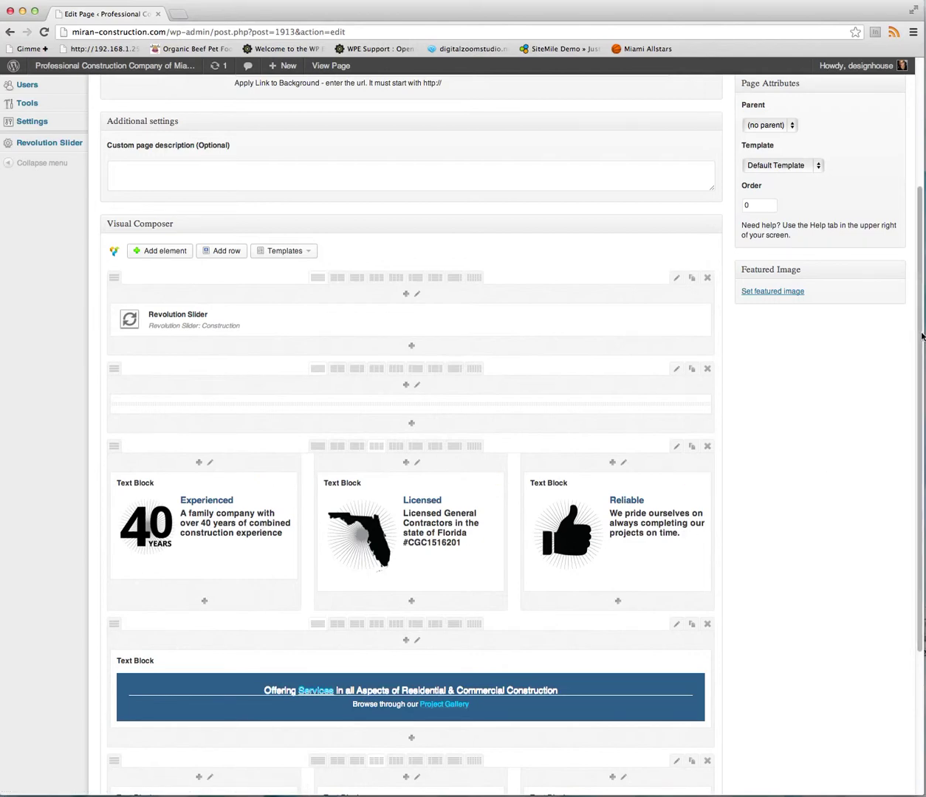
drag(920, 351, 919, 472)
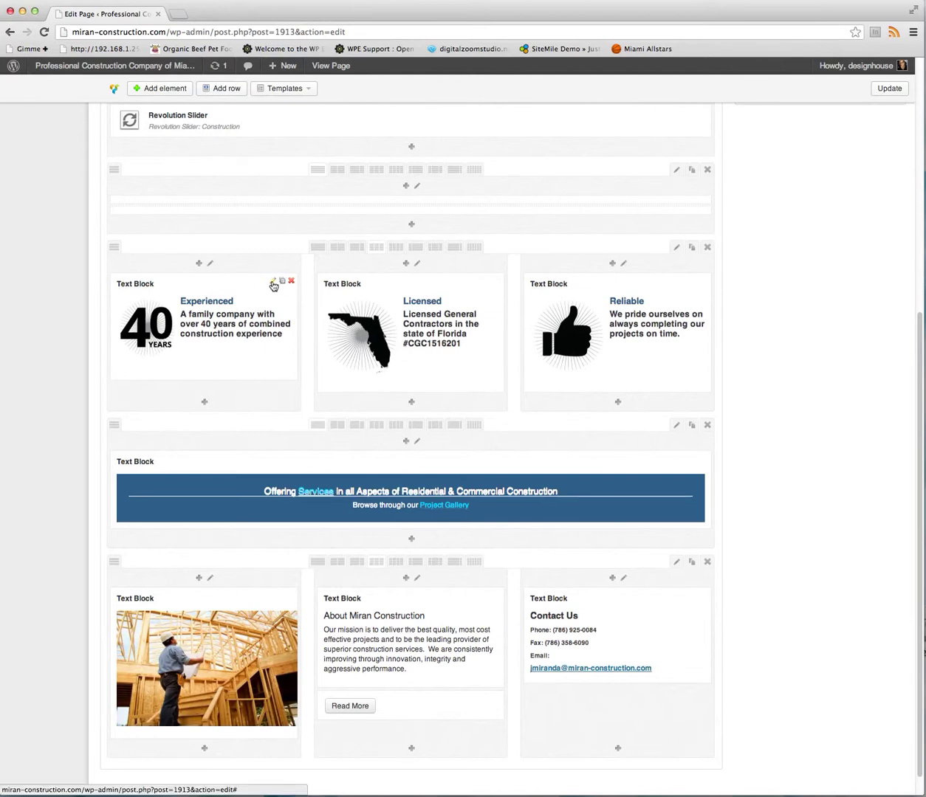
Open the Experienced text block and overwrite heading and description words with scrambled test letters.
click(273, 283)
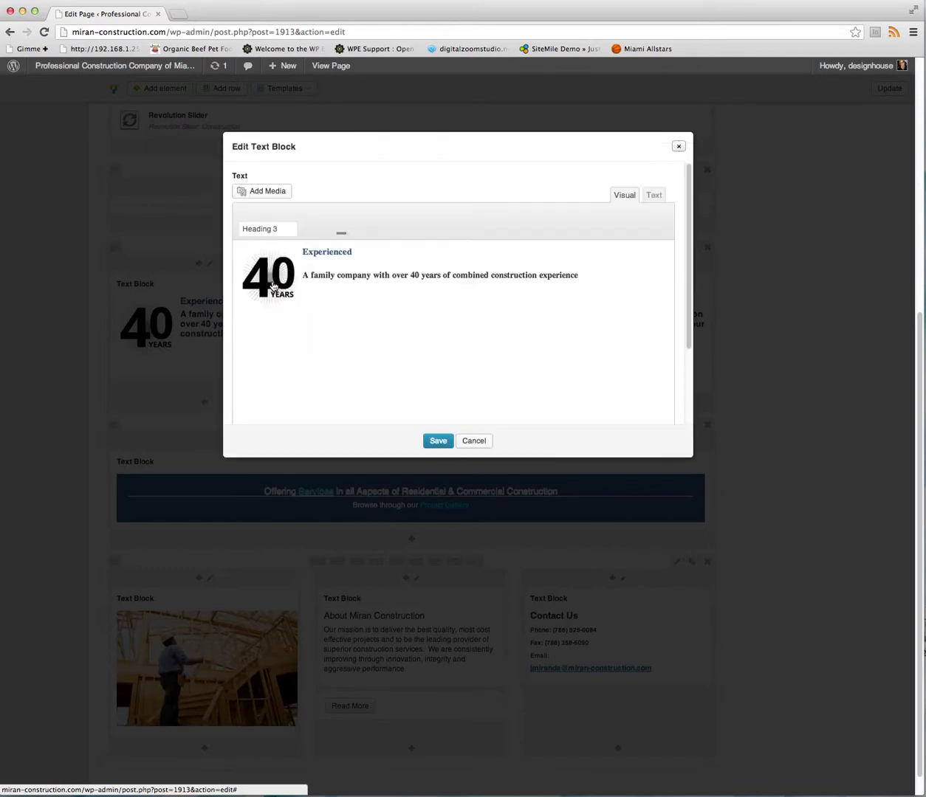
drag(339, 272, 401, 275)
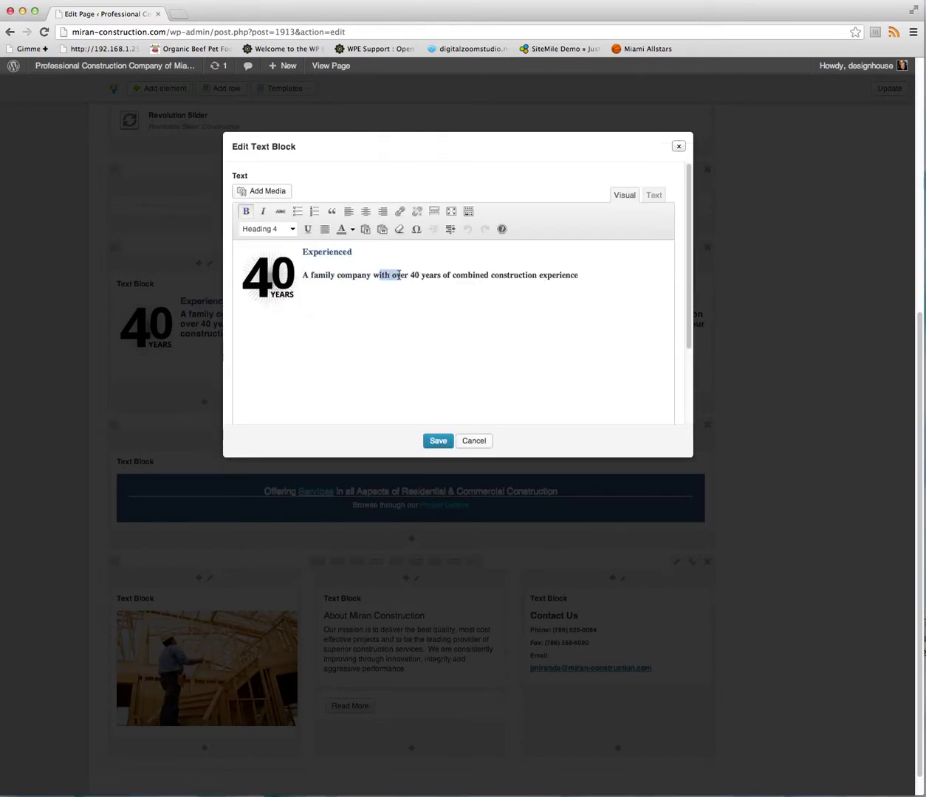
text(sakjhdfaksdhkj)
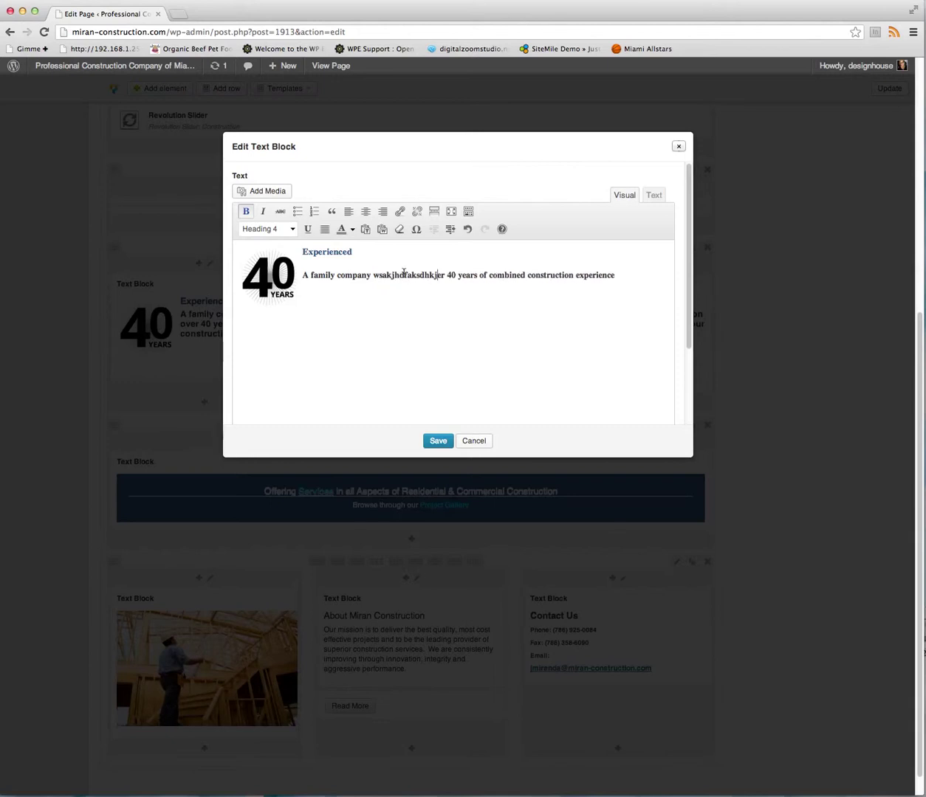
drag(319, 251, 351, 262)
text(fhdkshfksdjh)
drag(303, 253, 352, 249)
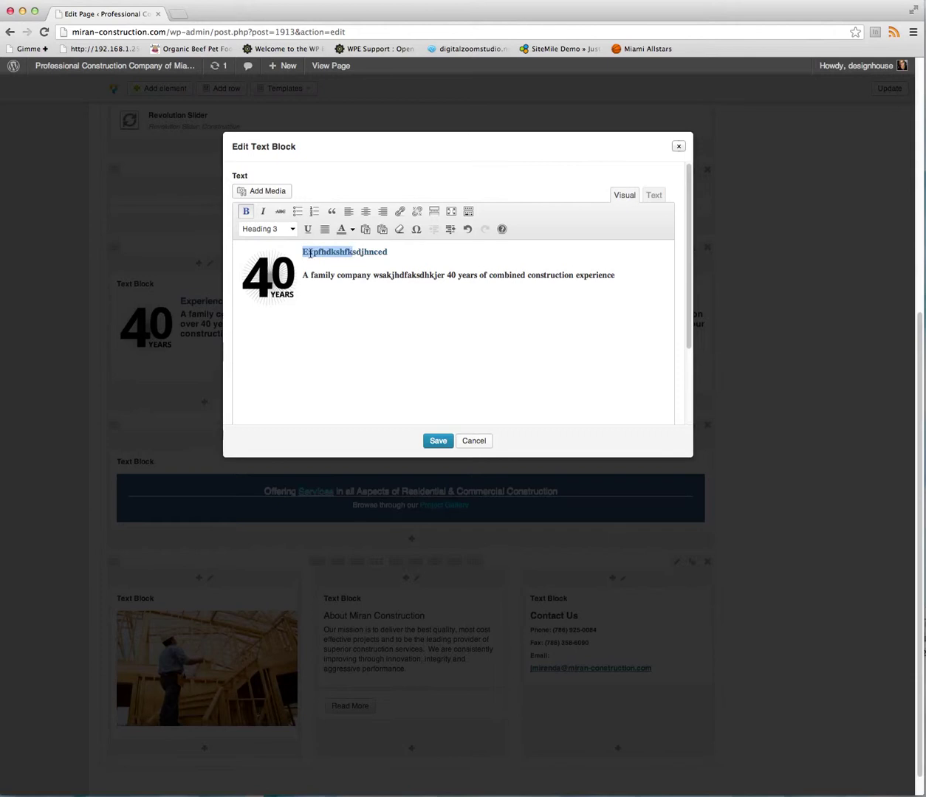
click(362, 251)
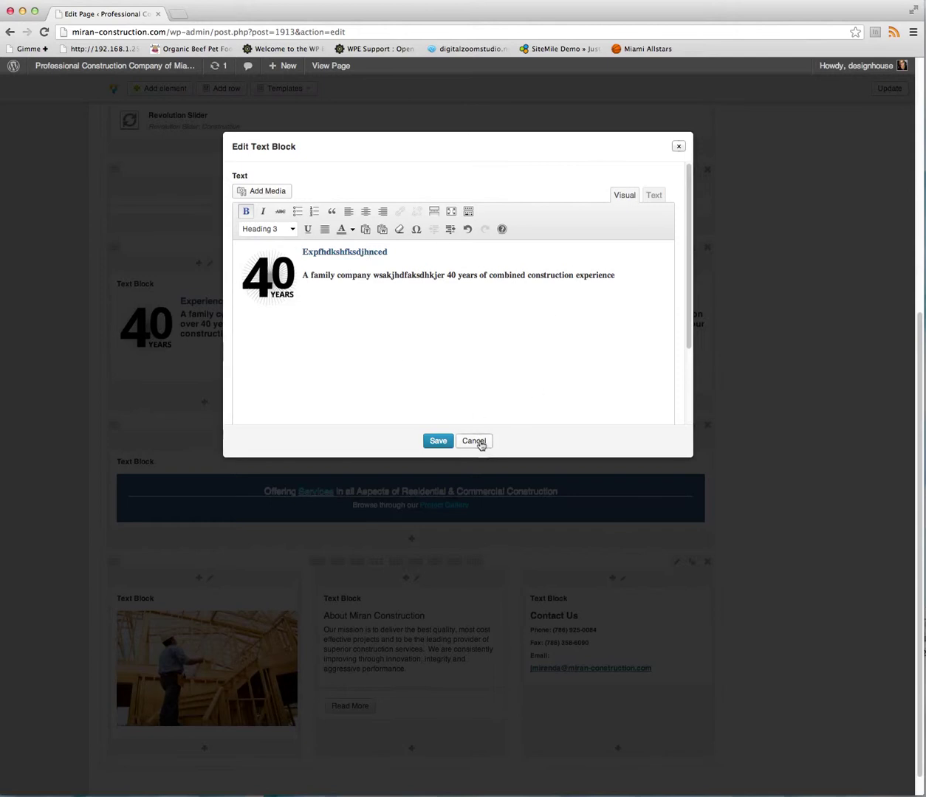
Select and deselect the 40 YEARS image inside the text block editor.
click(354, 308)
click(254, 271)
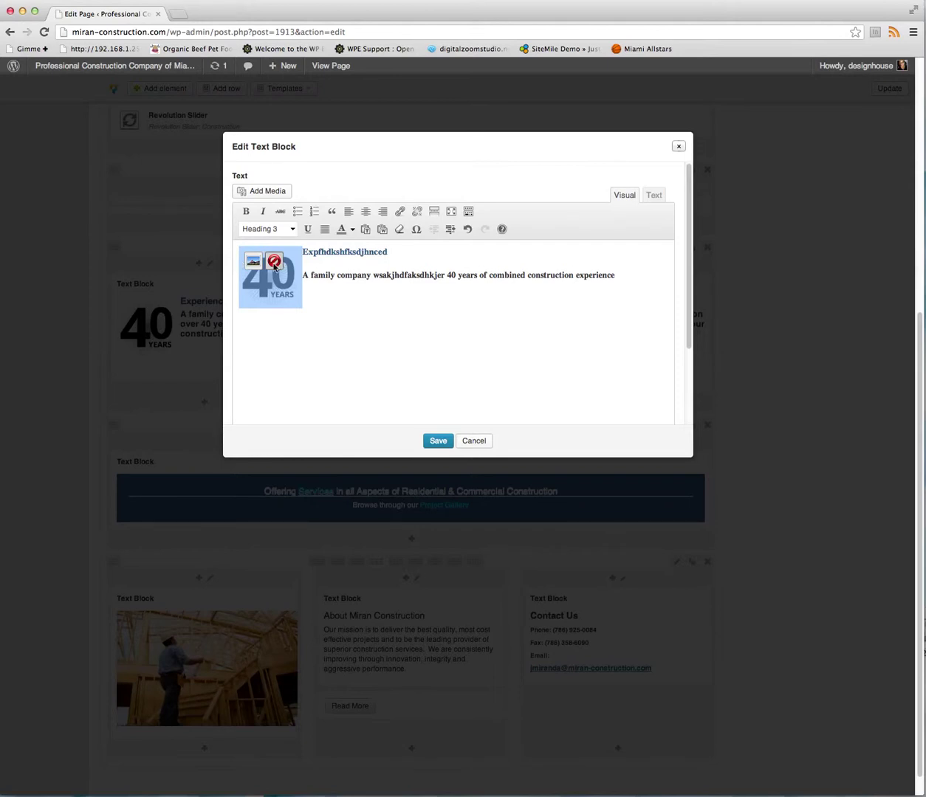
mouse_move(240, 258)
click(299, 264)
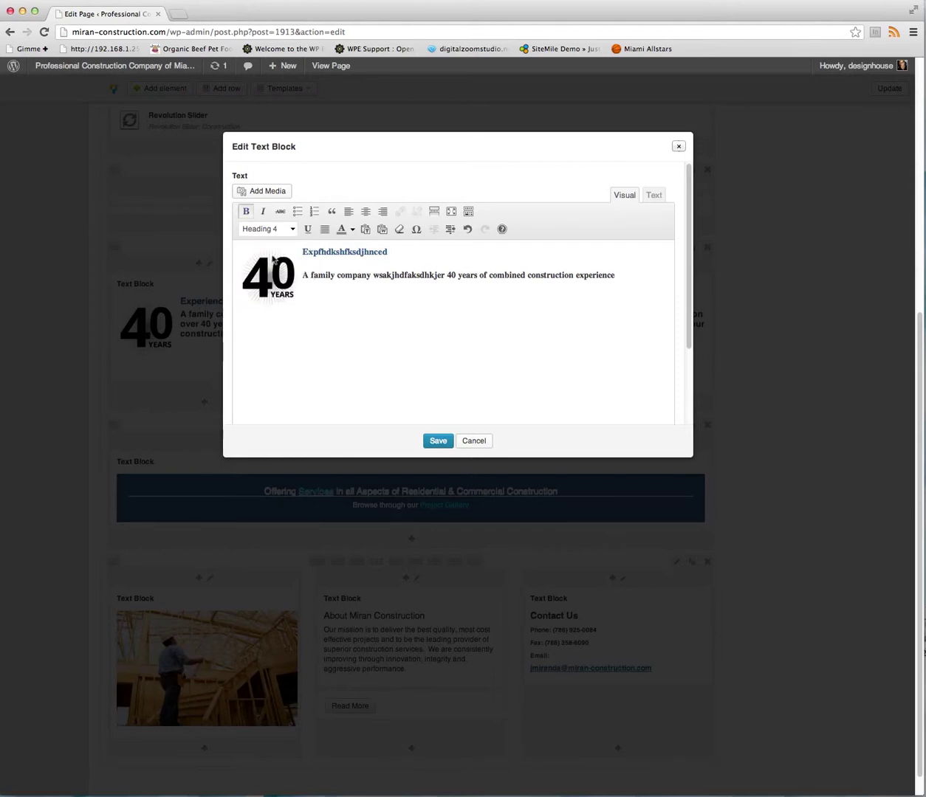
click(296, 258)
click(293, 259)
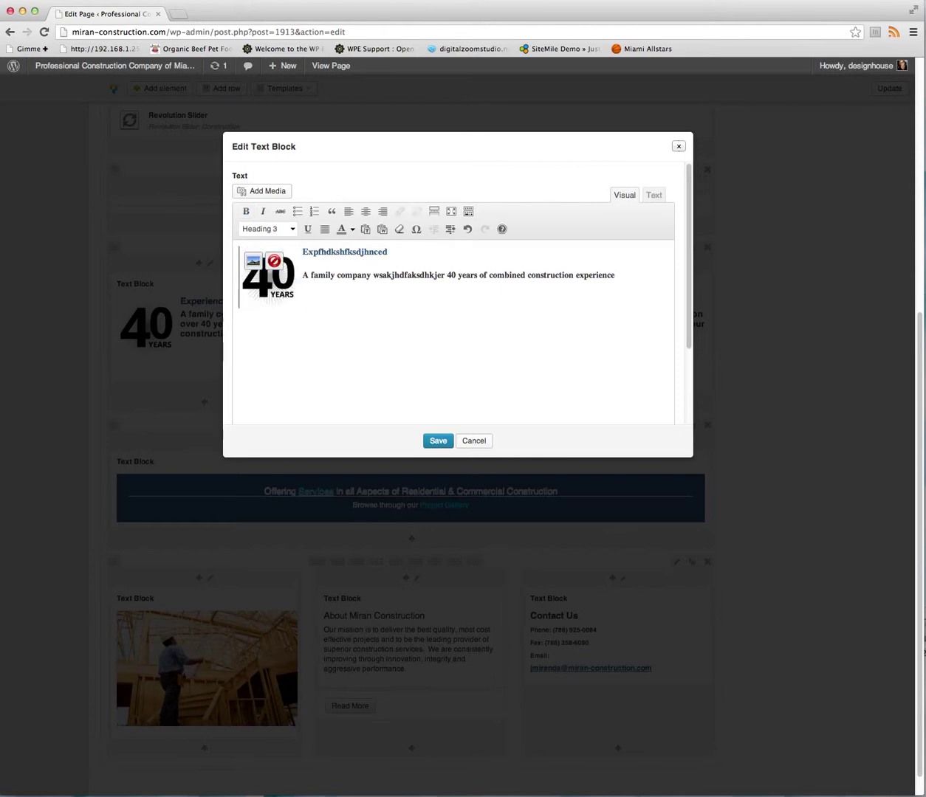
click(281, 192)
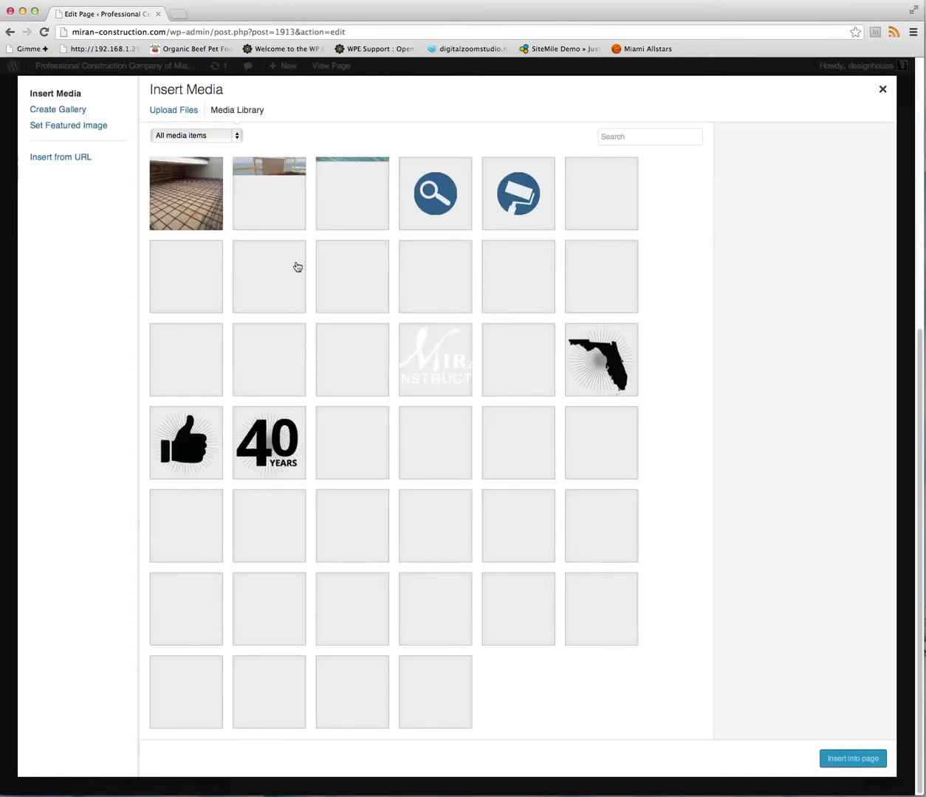
click(168, 112)
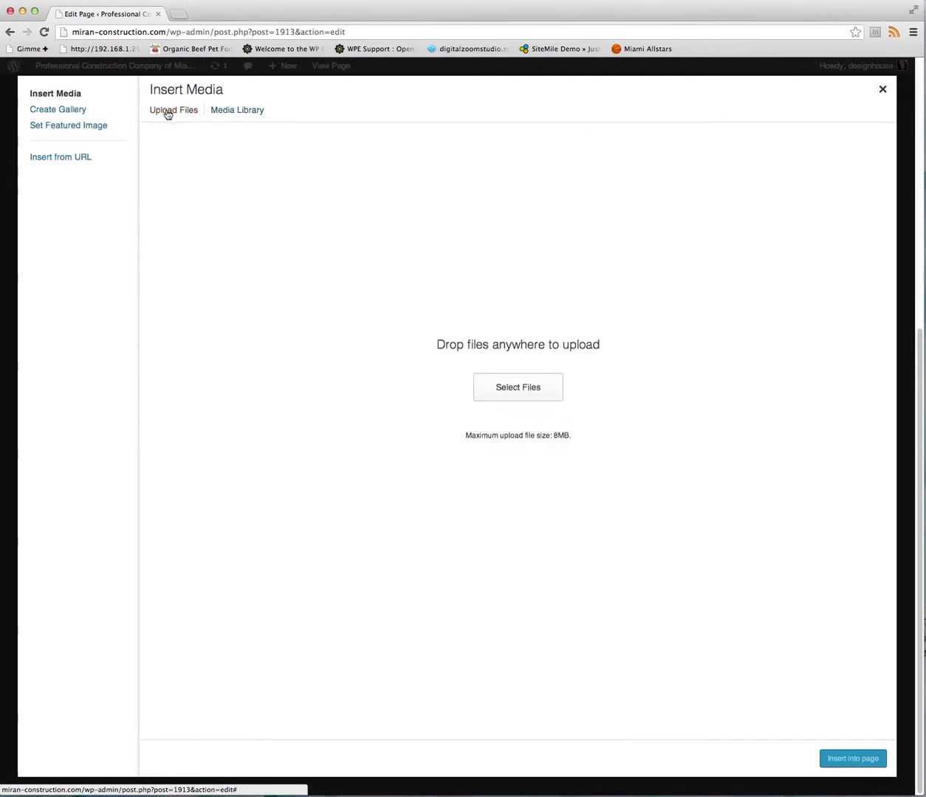
click(519, 400)
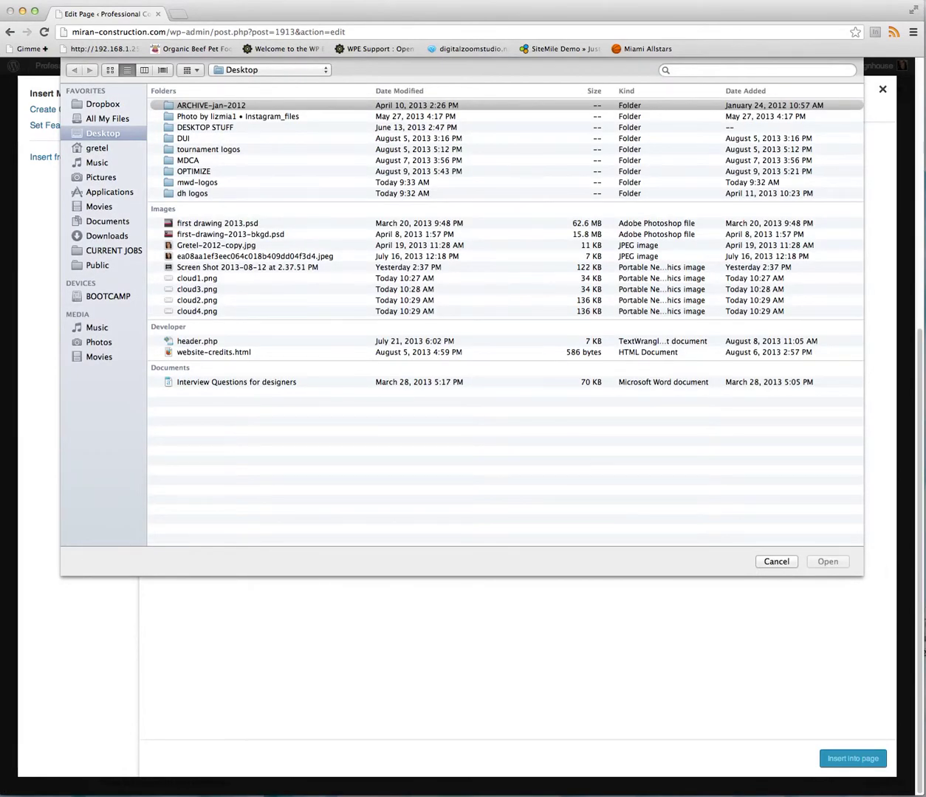
click(776, 563)
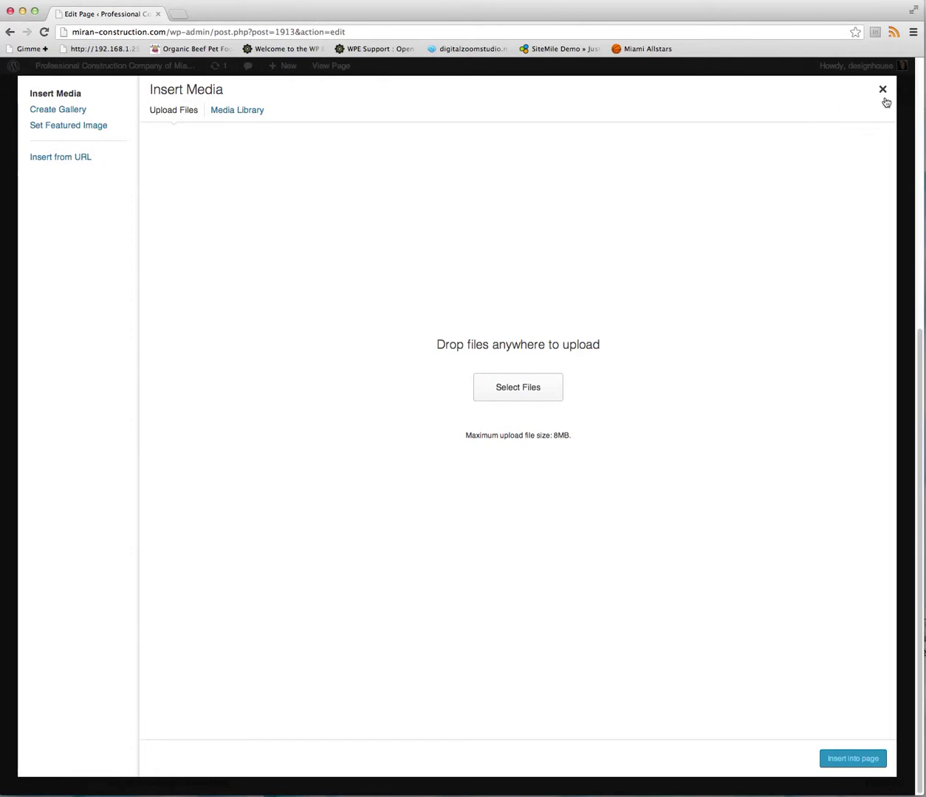
click(882, 89)
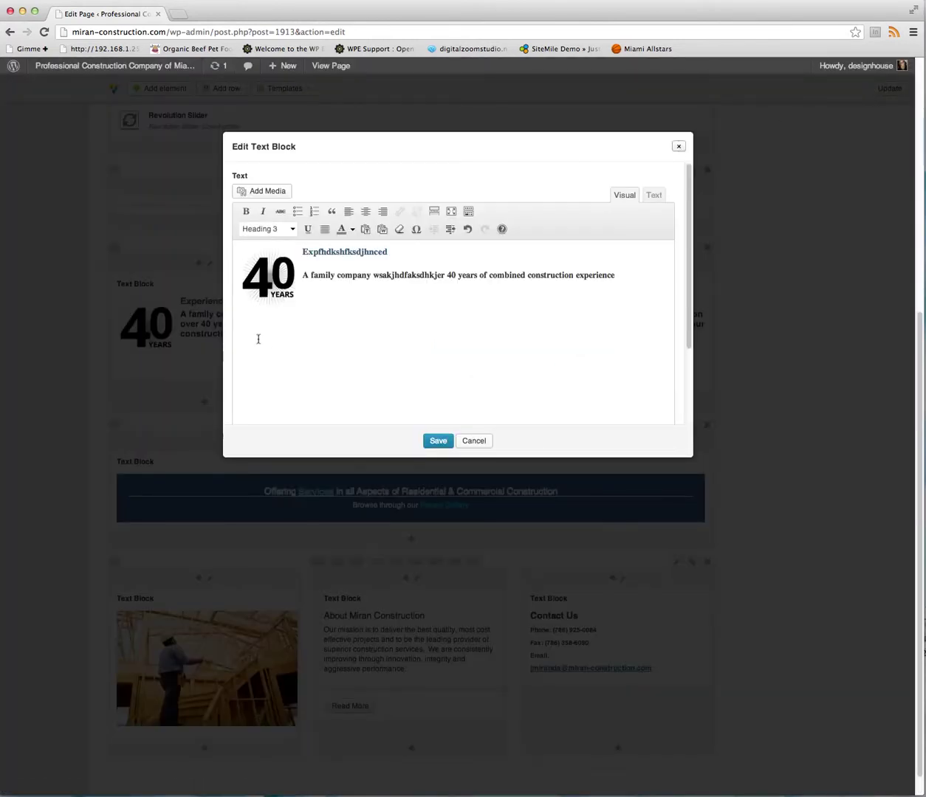
Inspect the 40 YEARS image settings, including advanced settings, and close them unchanged.
click(253, 267)
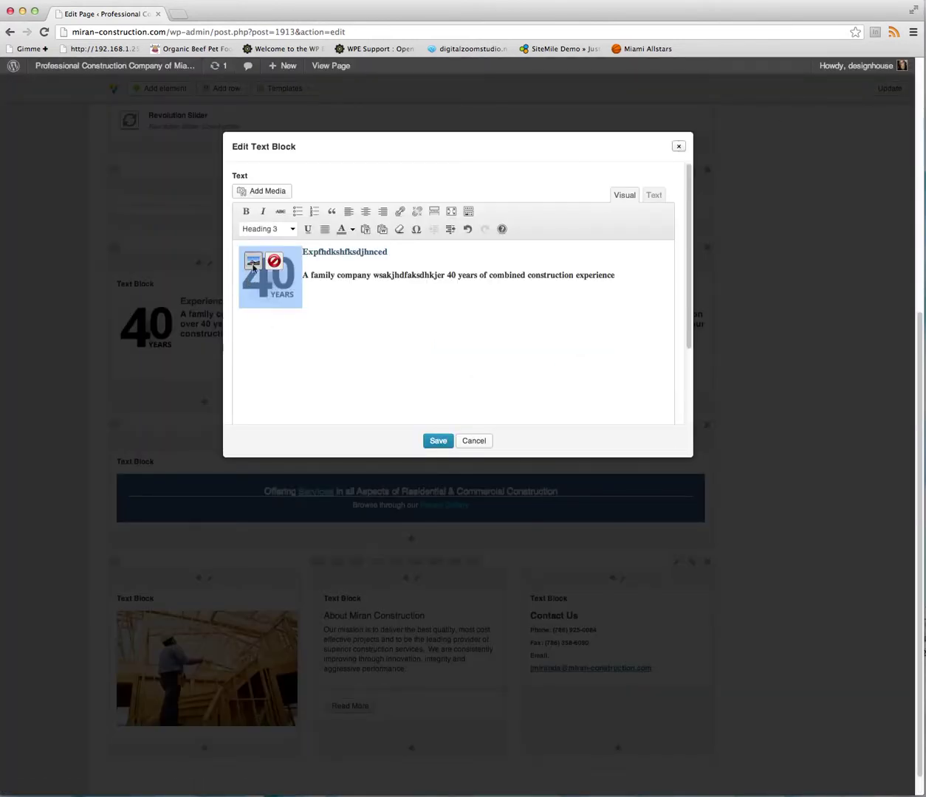
click(253, 263)
click(251, 266)
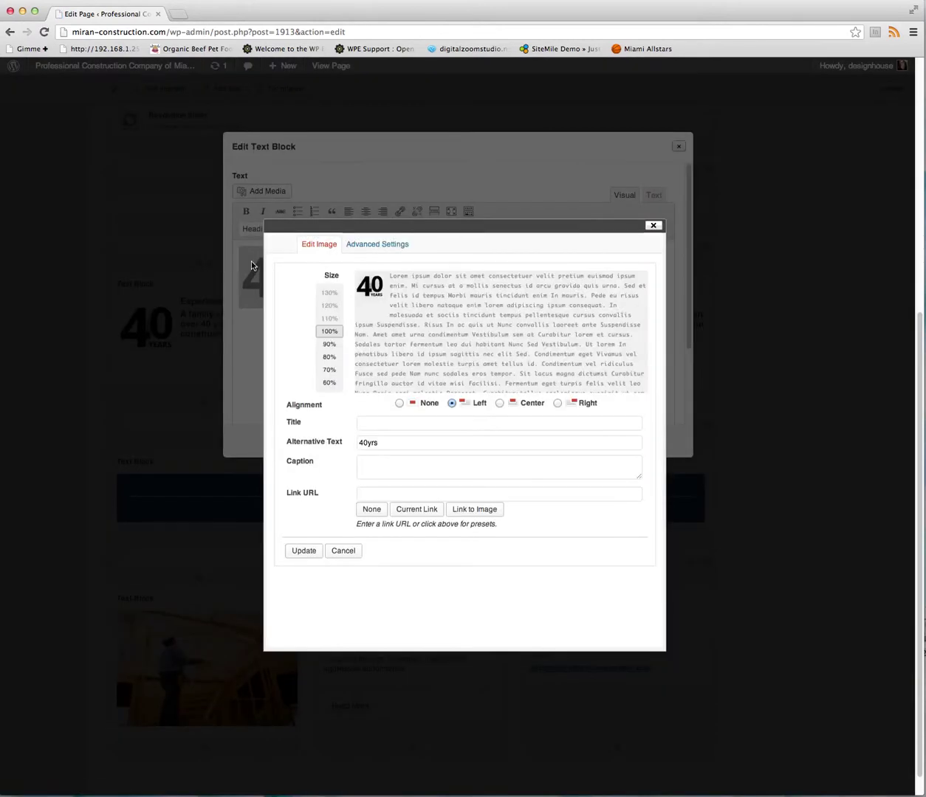
click(377, 245)
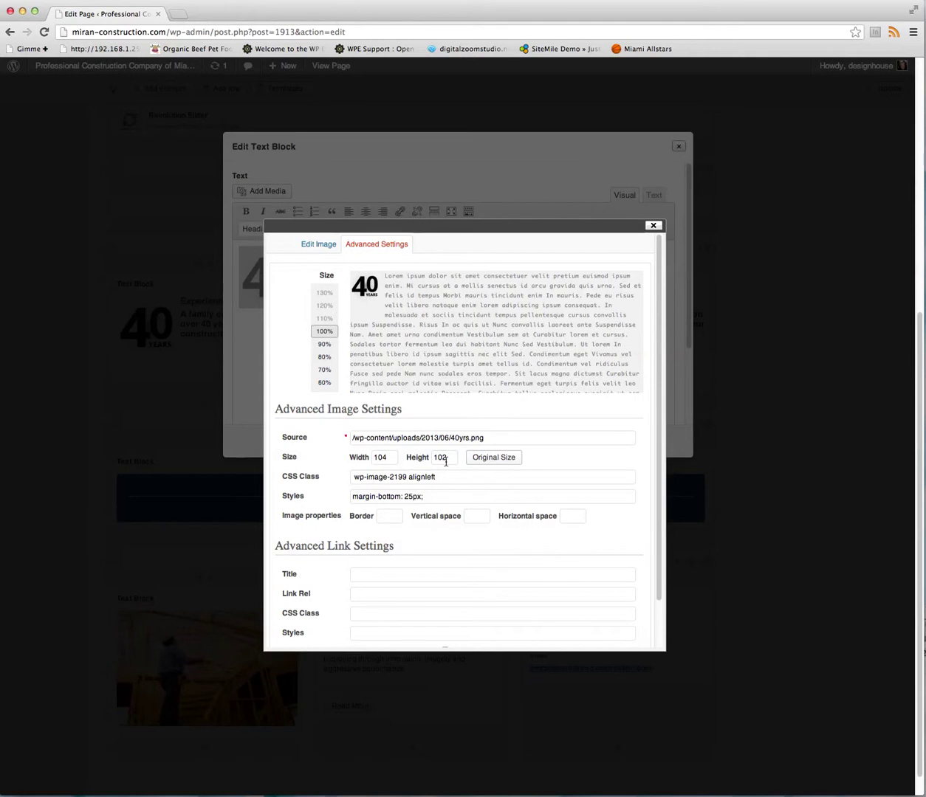
click(652, 227)
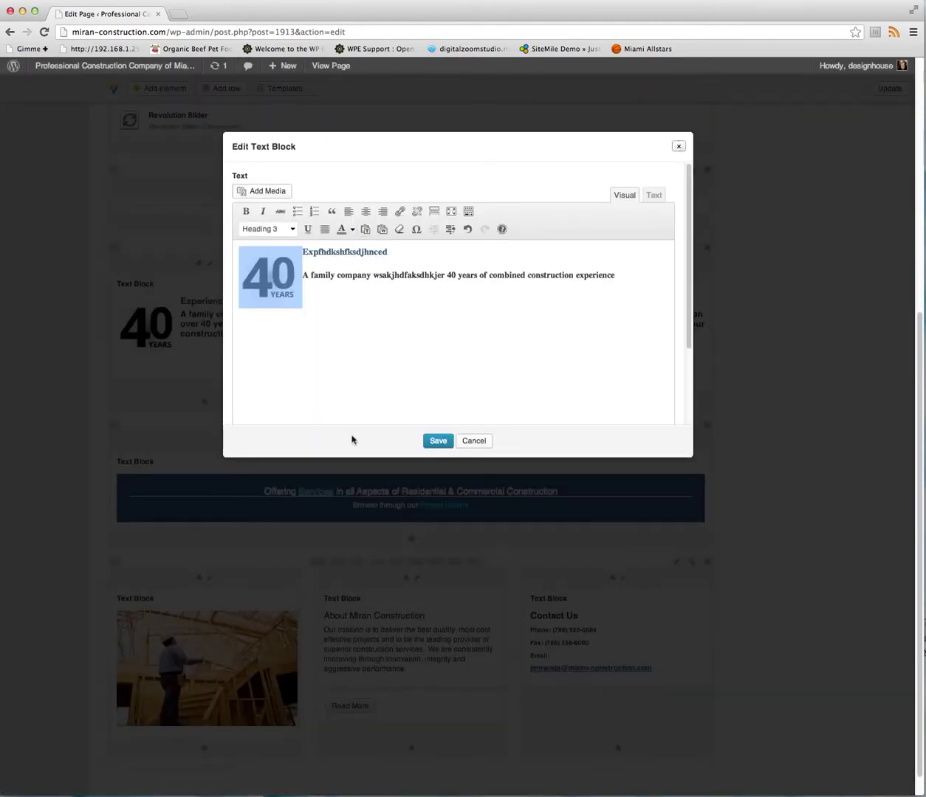
Cancel the Edit Text Block dialog and confirm discarding the edits.
click(473, 442)
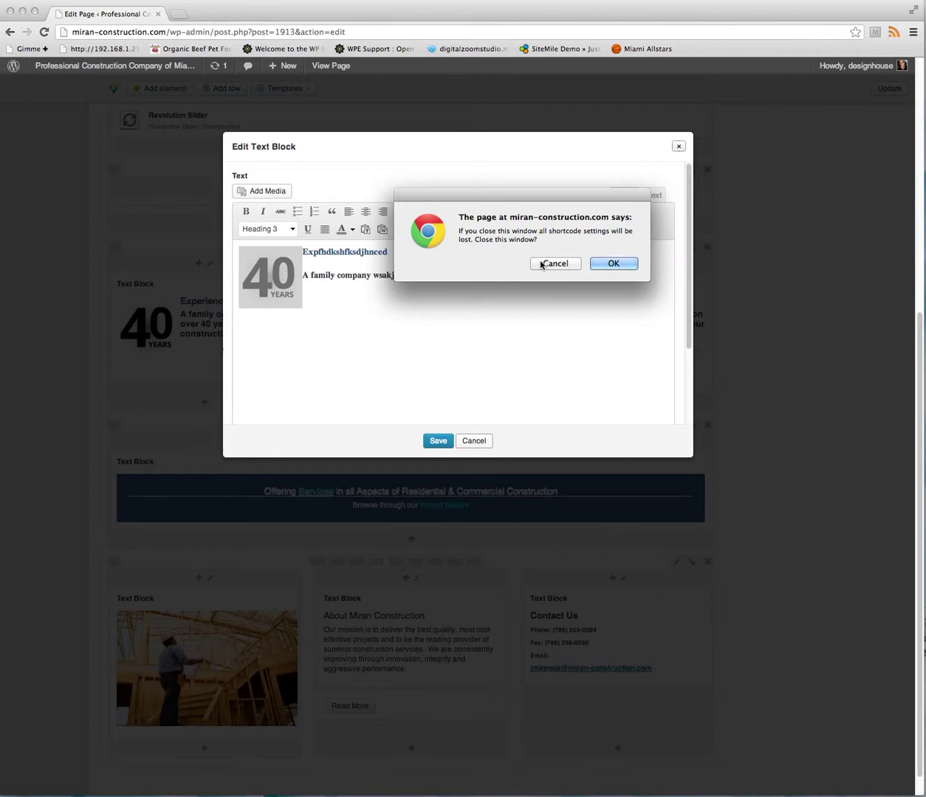
click(545, 263)
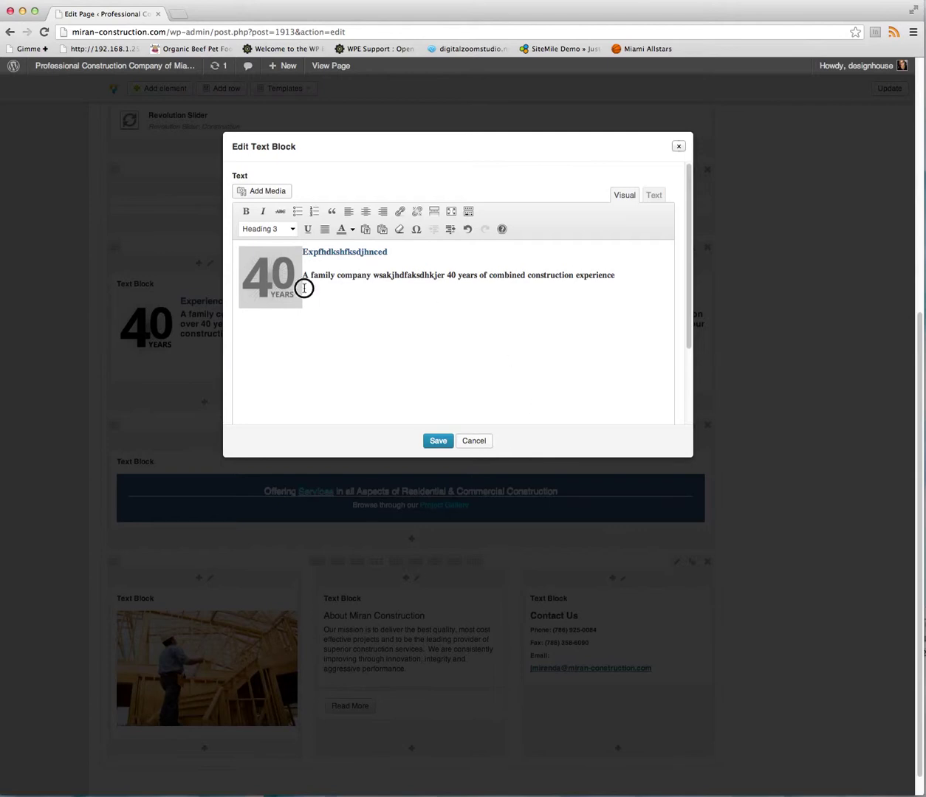
click(361, 269)
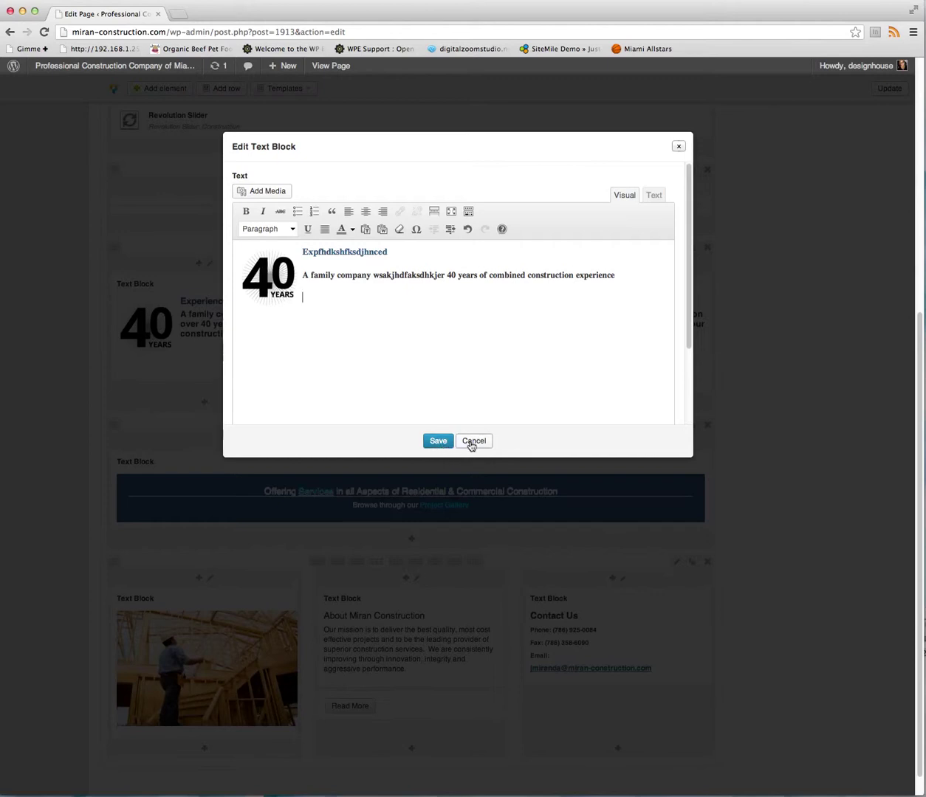
click(472, 441)
click(603, 268)
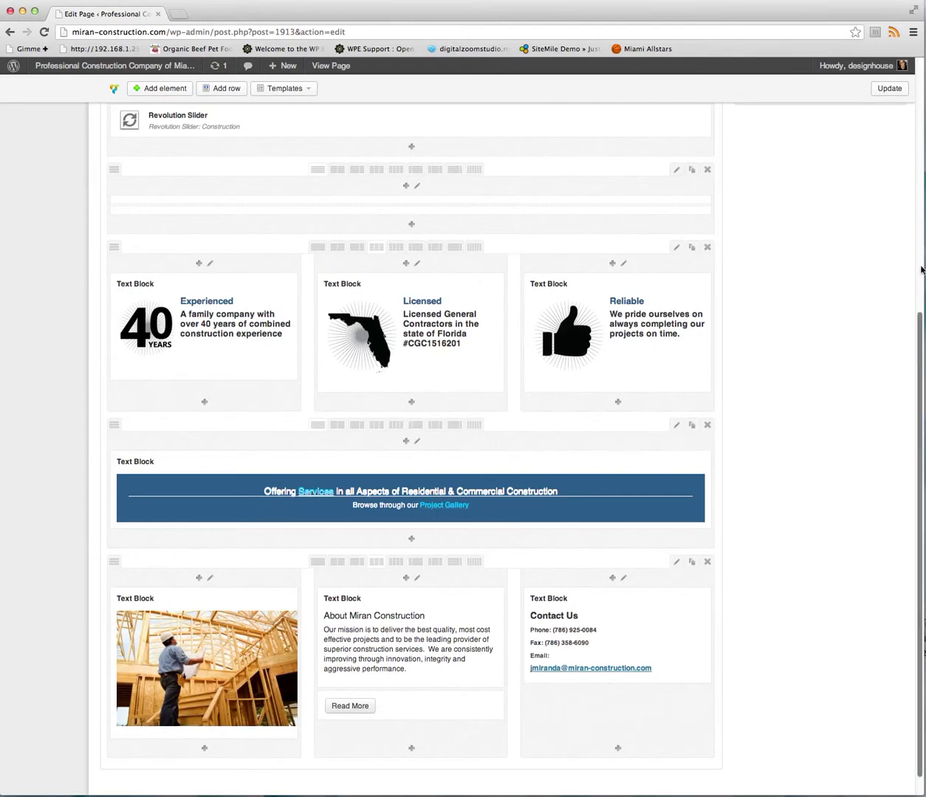
drag(918, 330, 920, 368)
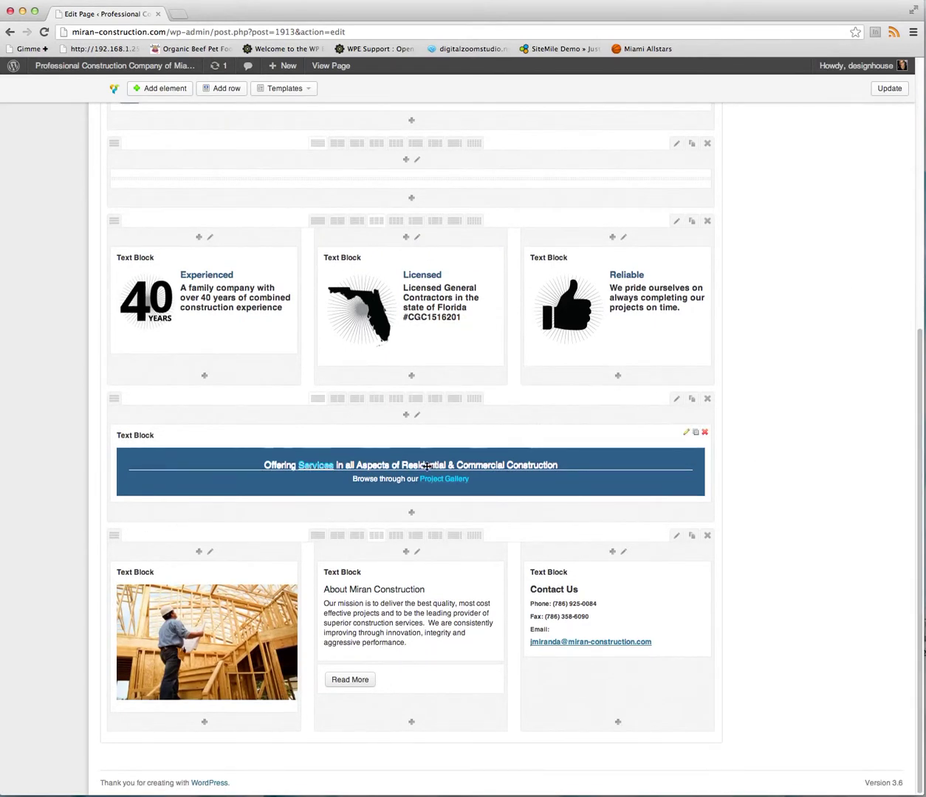
click(685, 434)
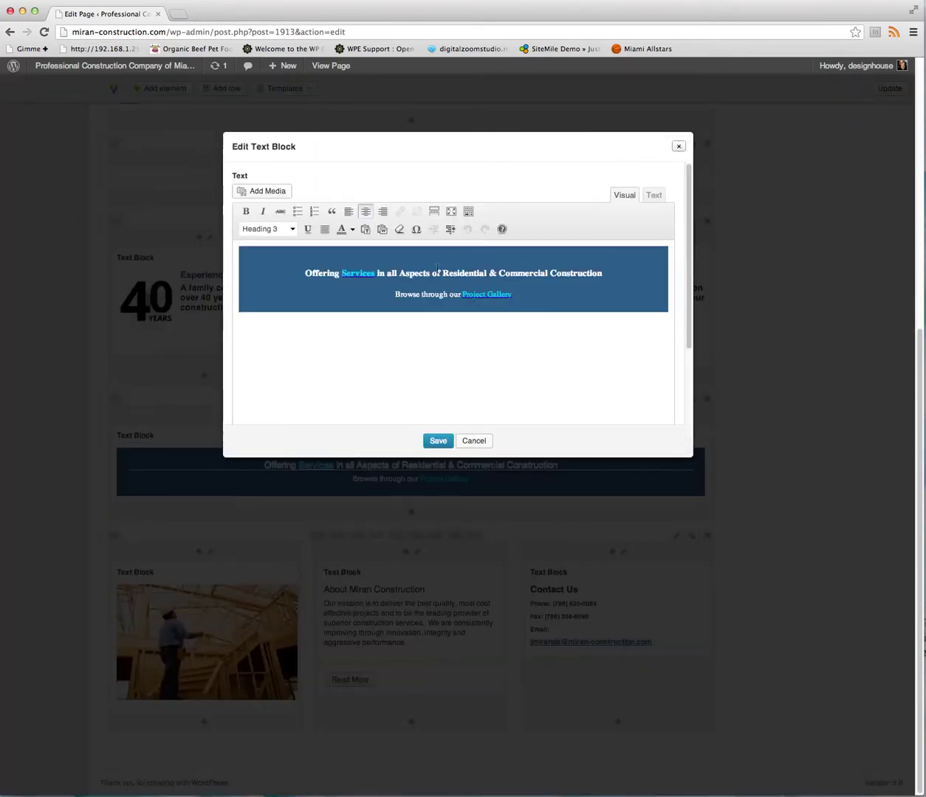
drag(421, 273, 455, 273)
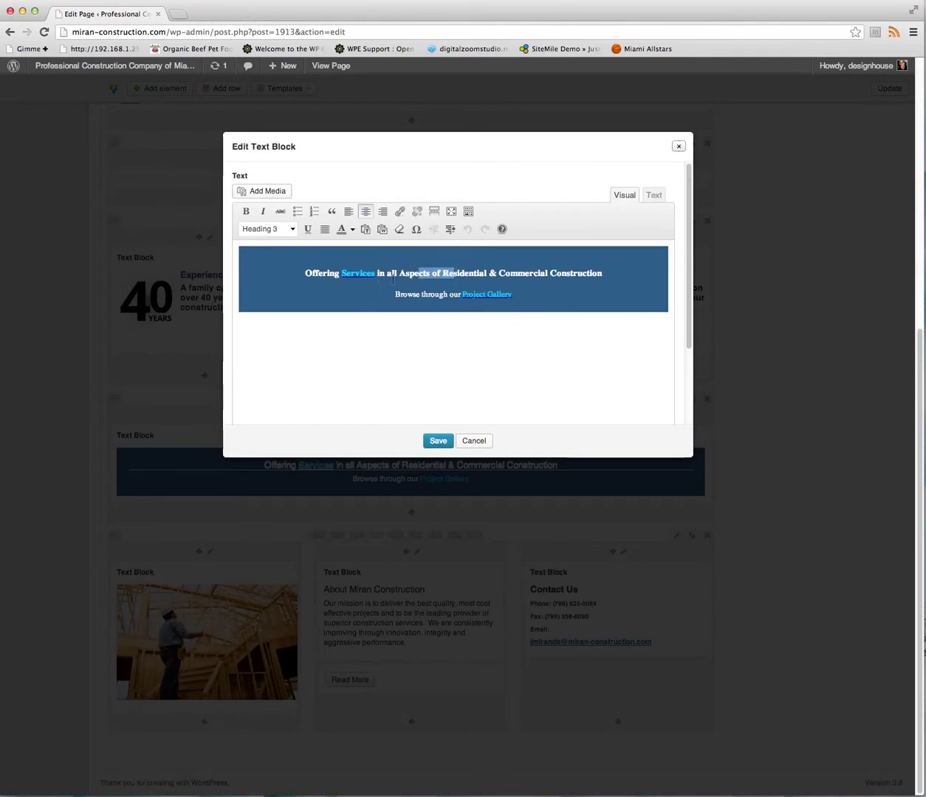
drag(375, 273, 342, 274)
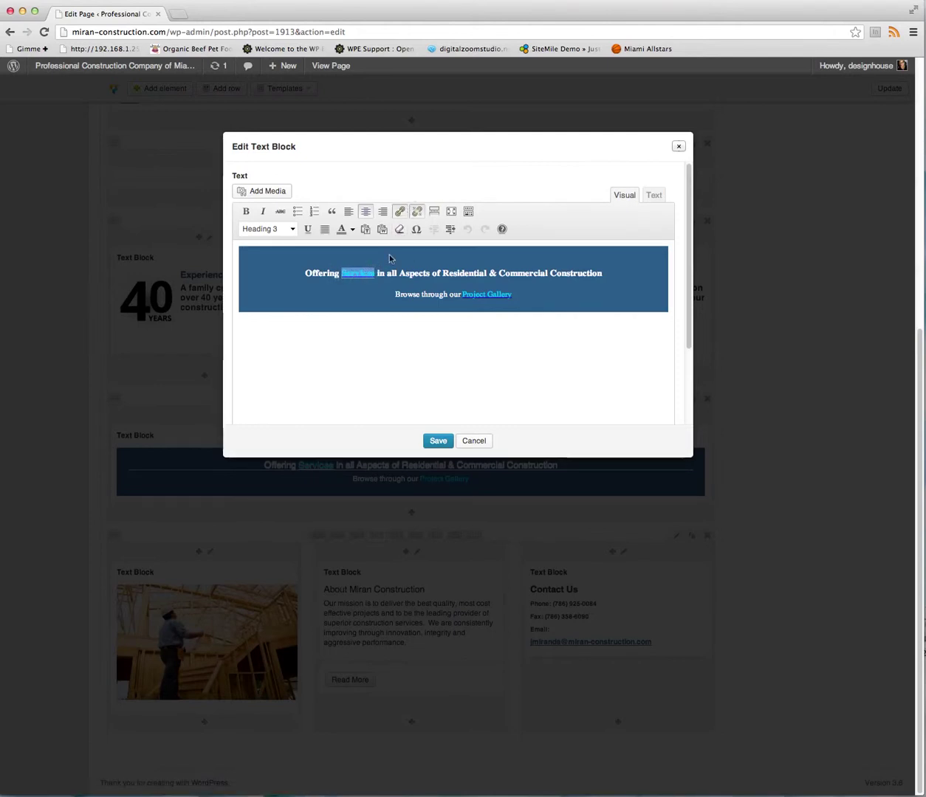
click(398, 213)
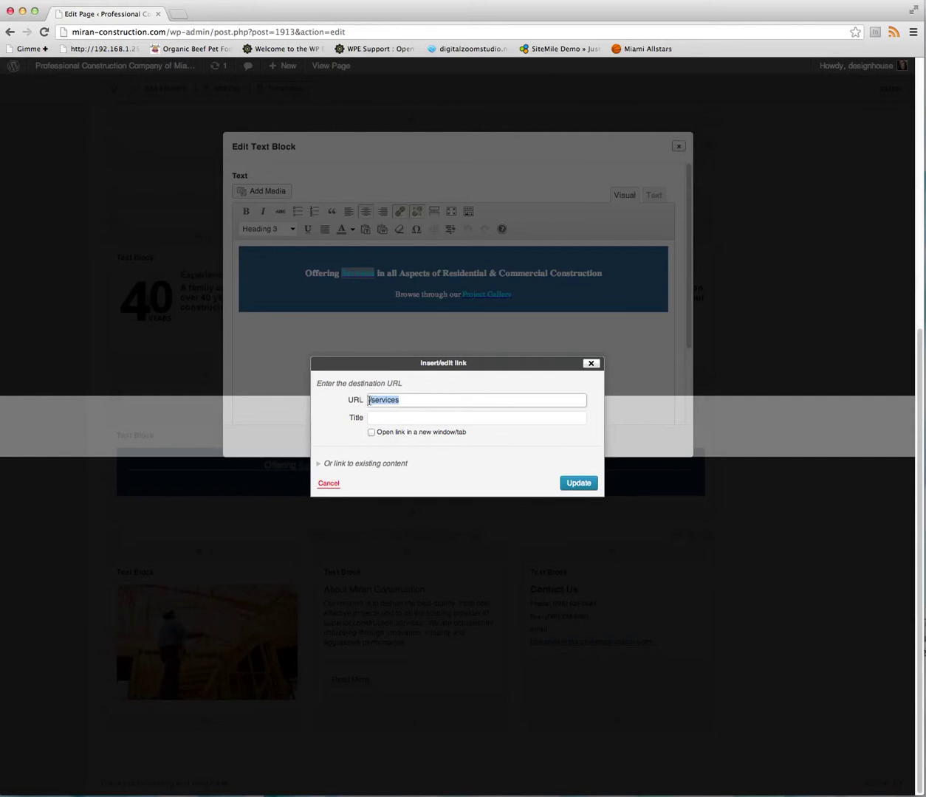
click(369, 399)
text(ht)
click(590, 364)
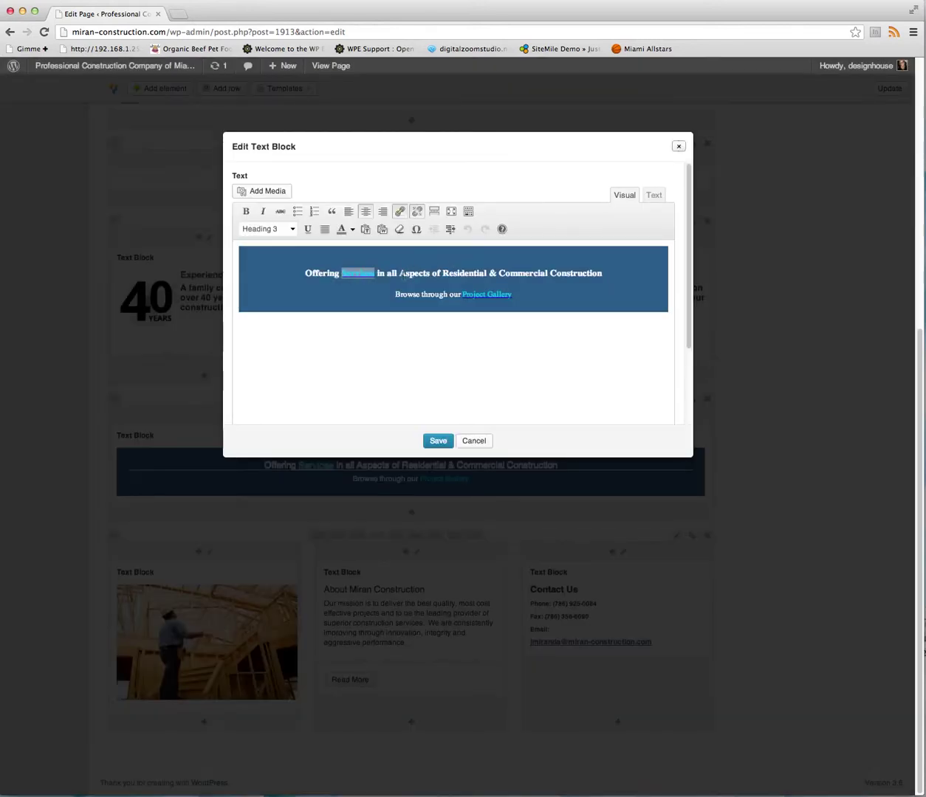
drag(399, 273, 470, 273)
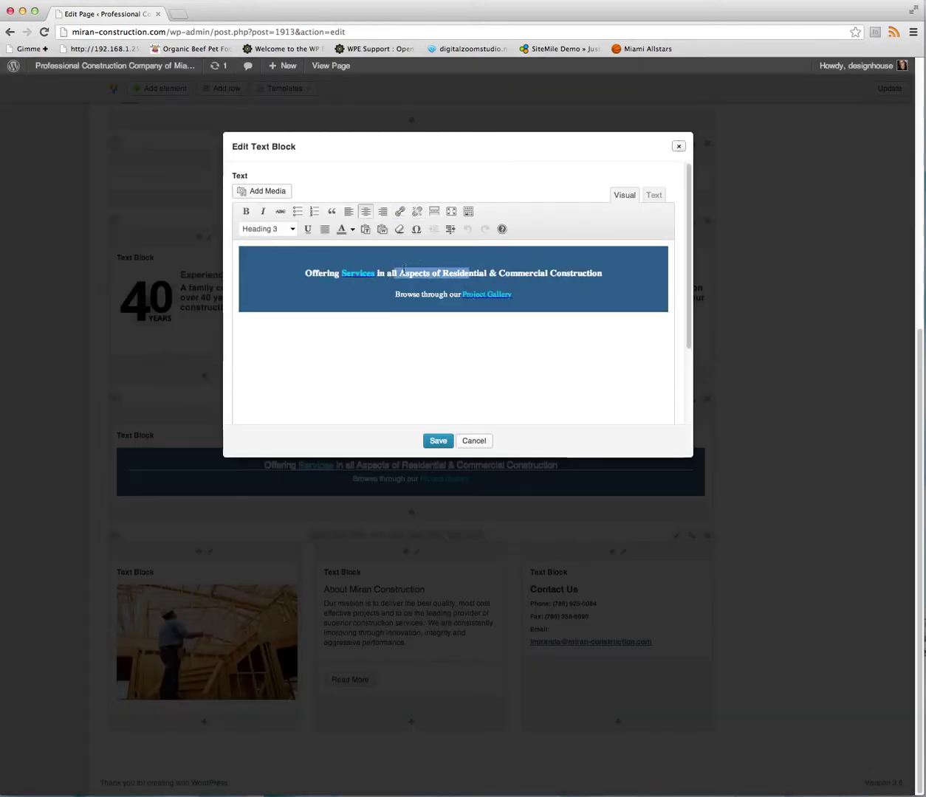
click(352, 230)
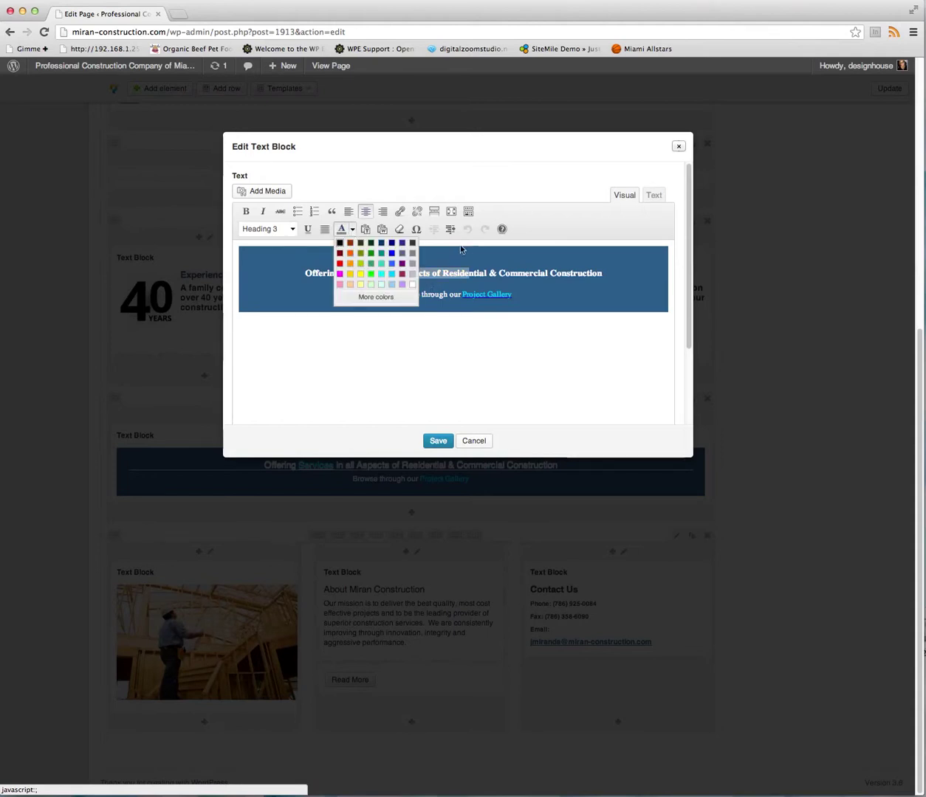
click(353, 231)
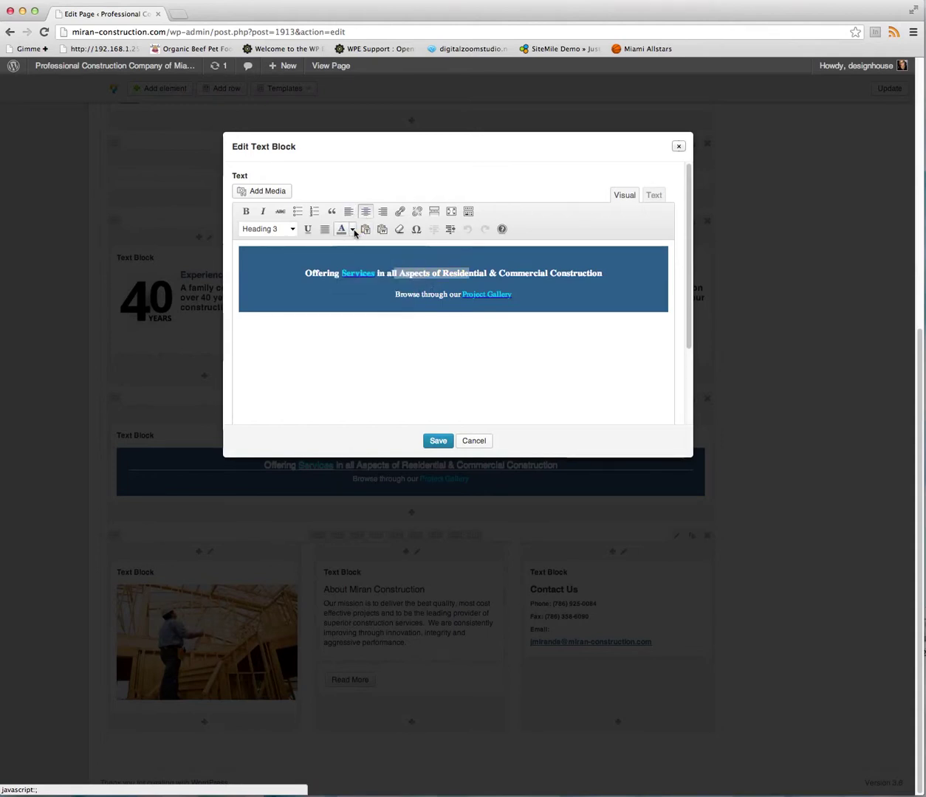
click(428, 273)
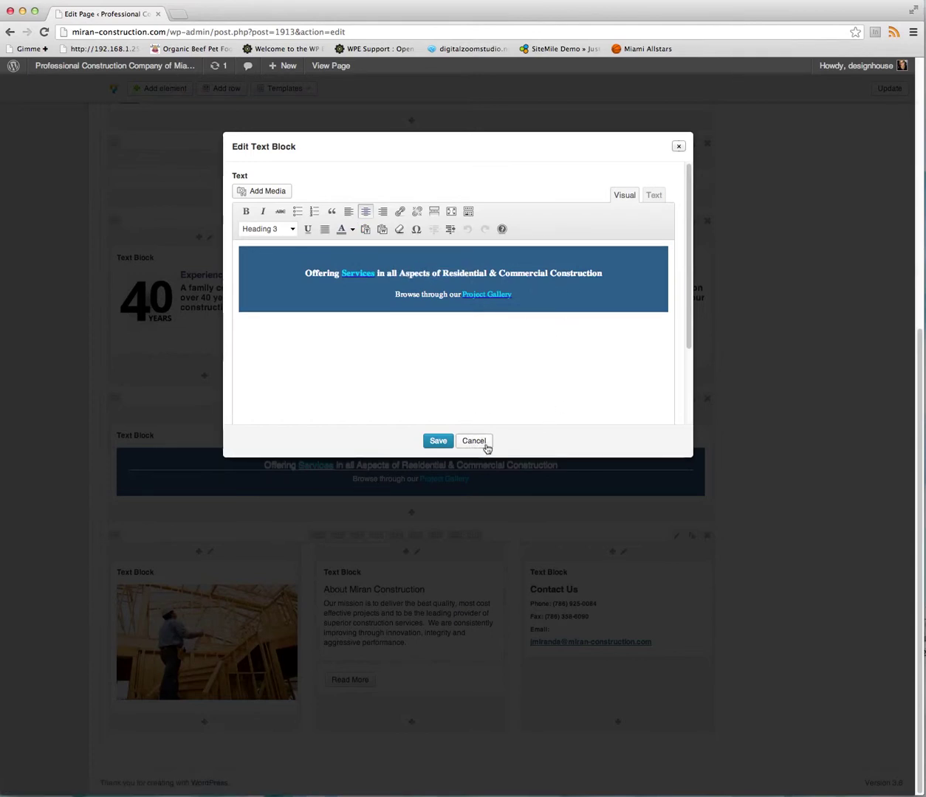
click(484, 445)
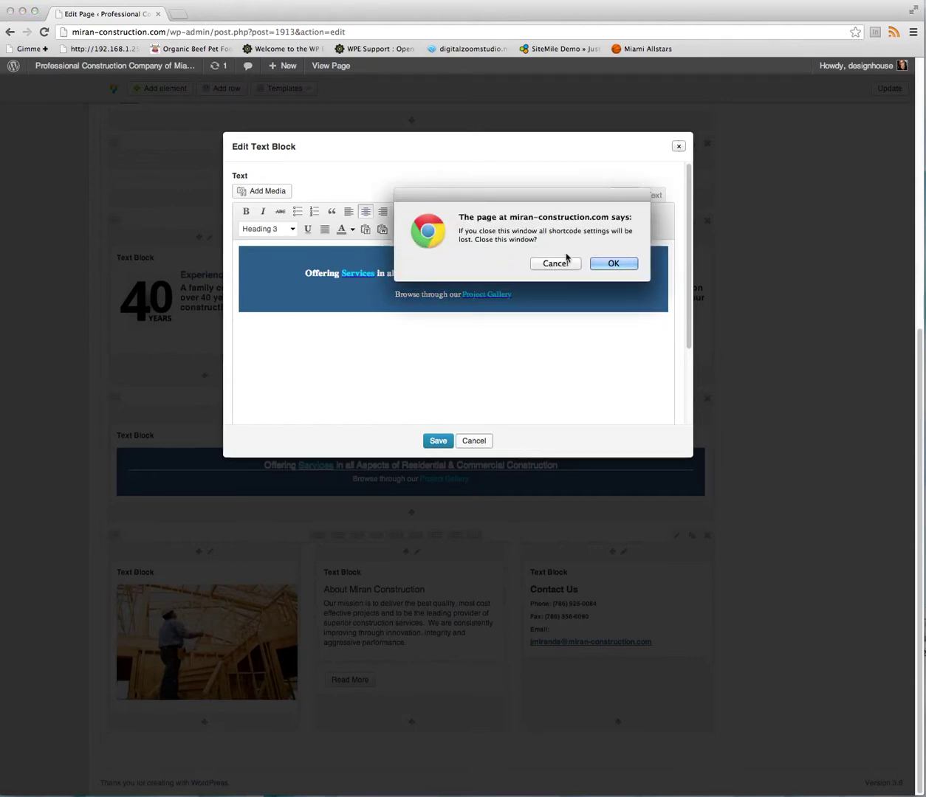
click(614, 263)
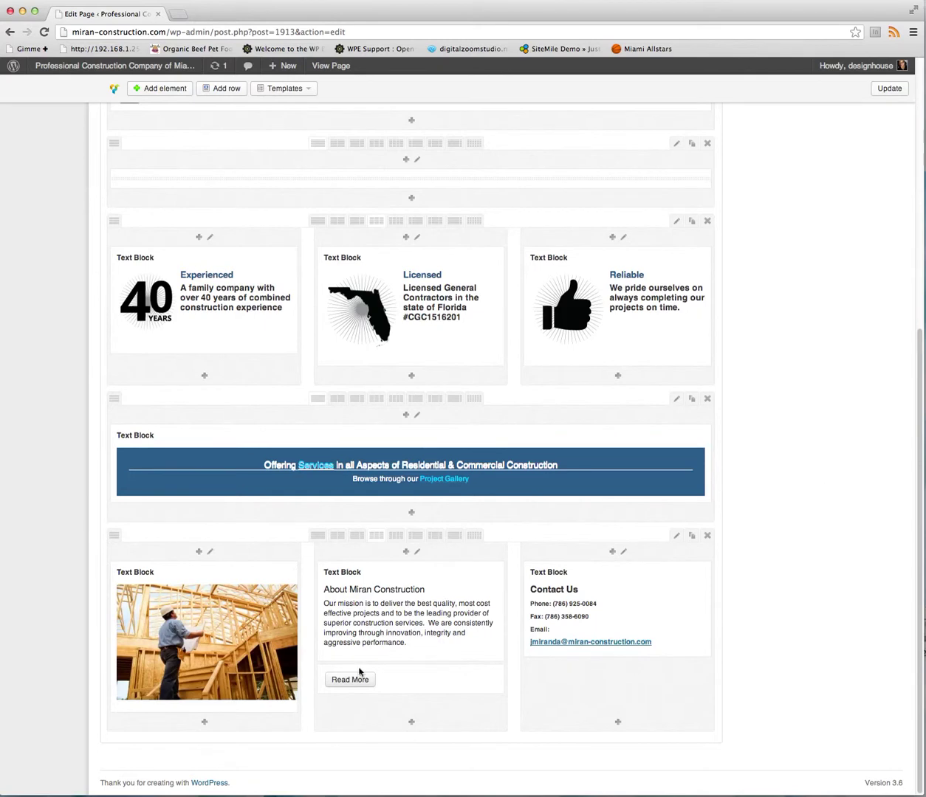
click(179, 636)
click(272, 571)
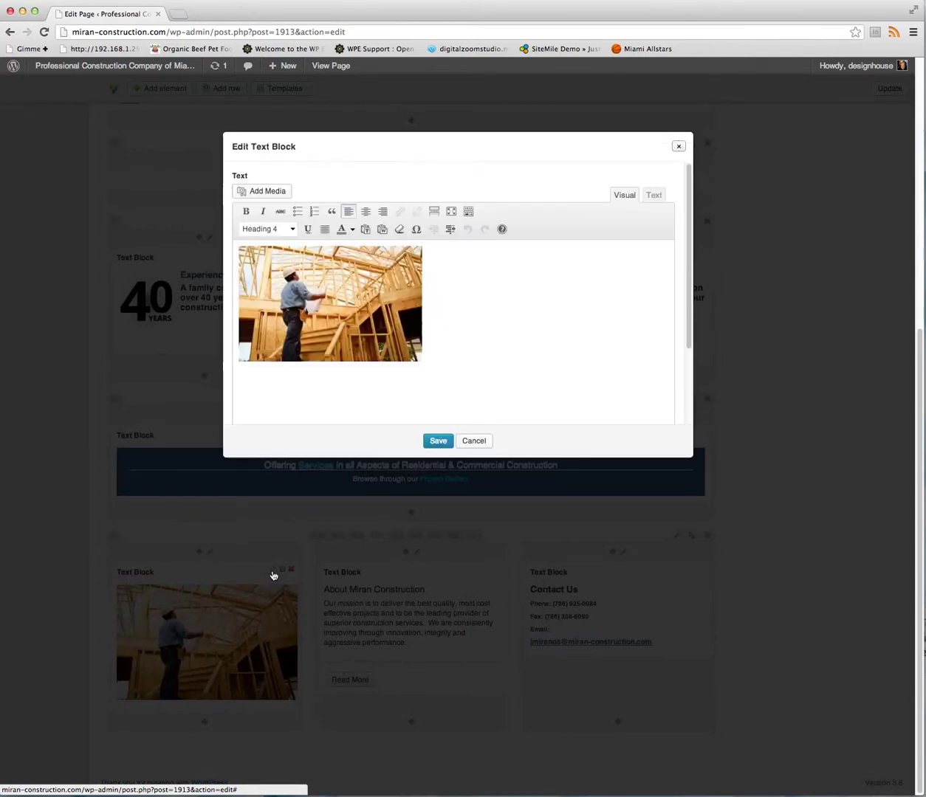
click(284, 353)
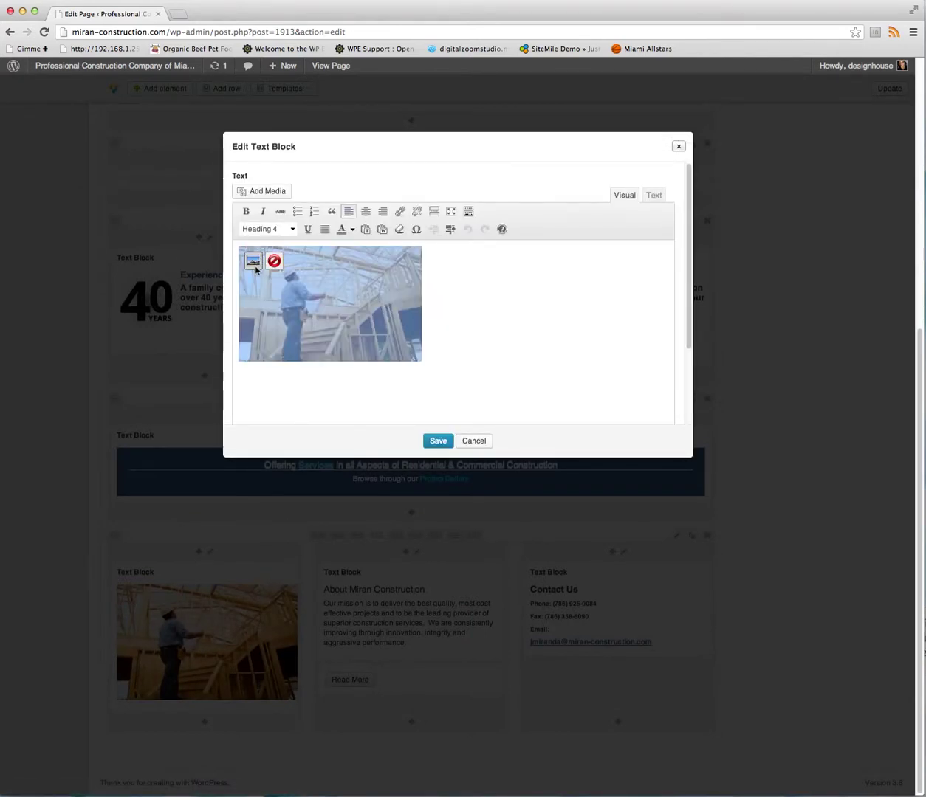
click(253, 262)
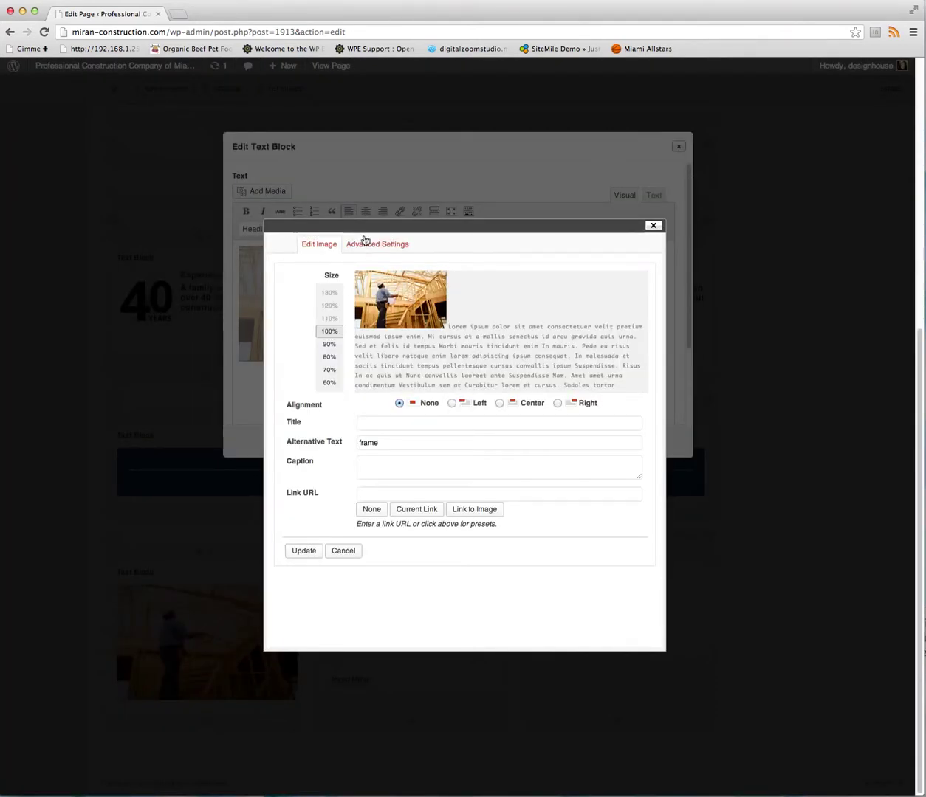
click(365, 244)
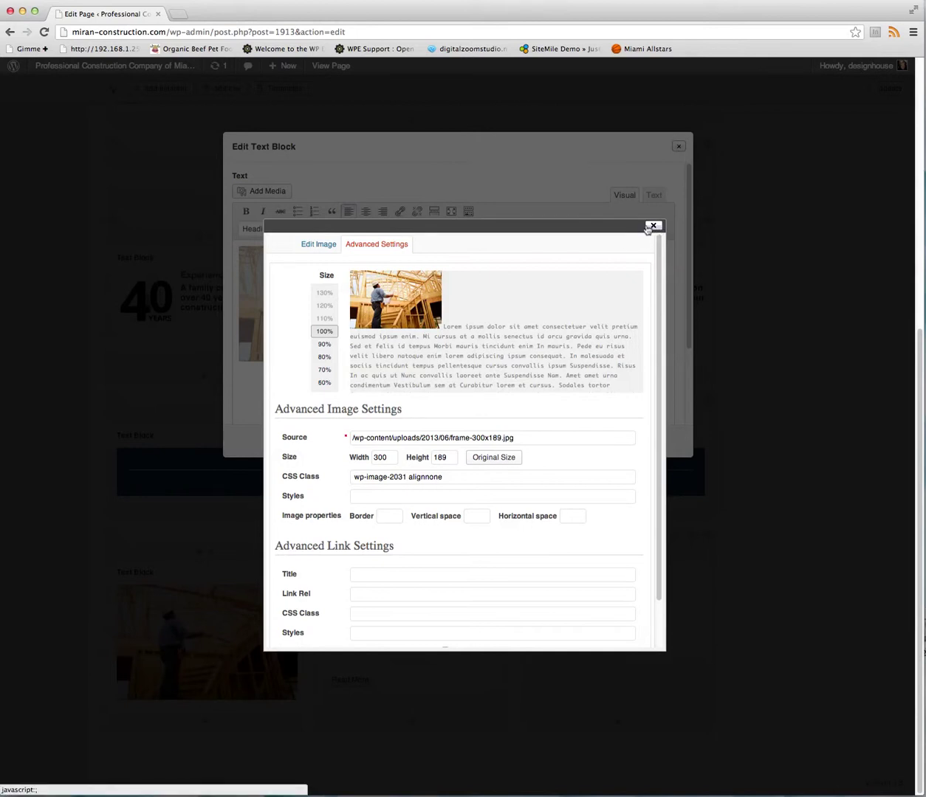
click(653, 226)
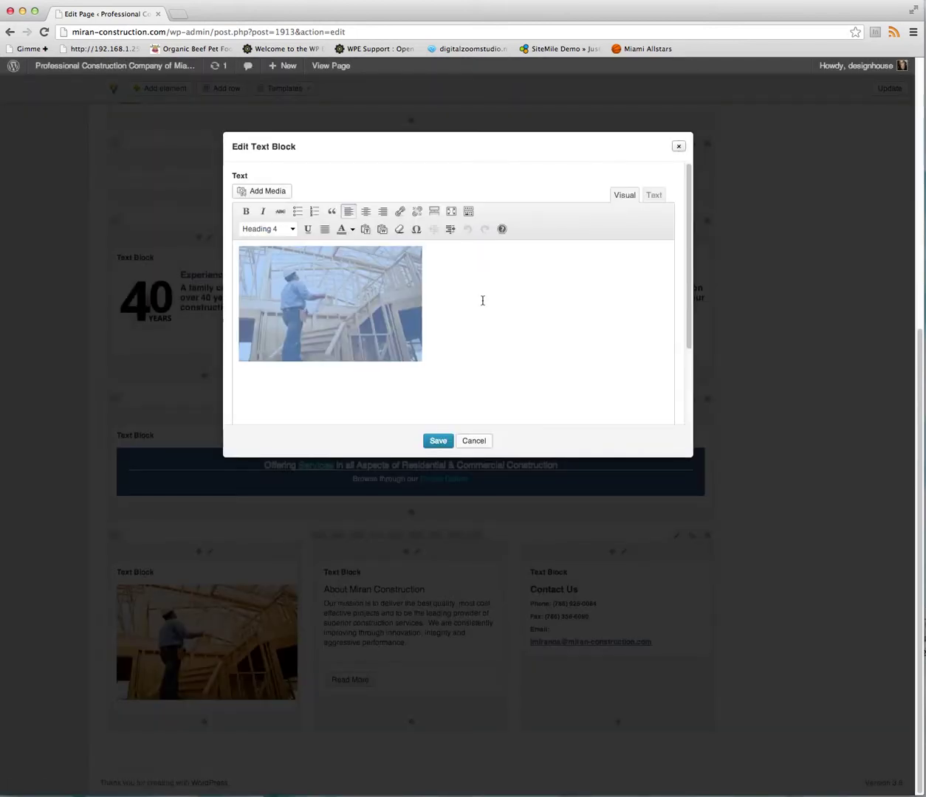
click(474, 441)
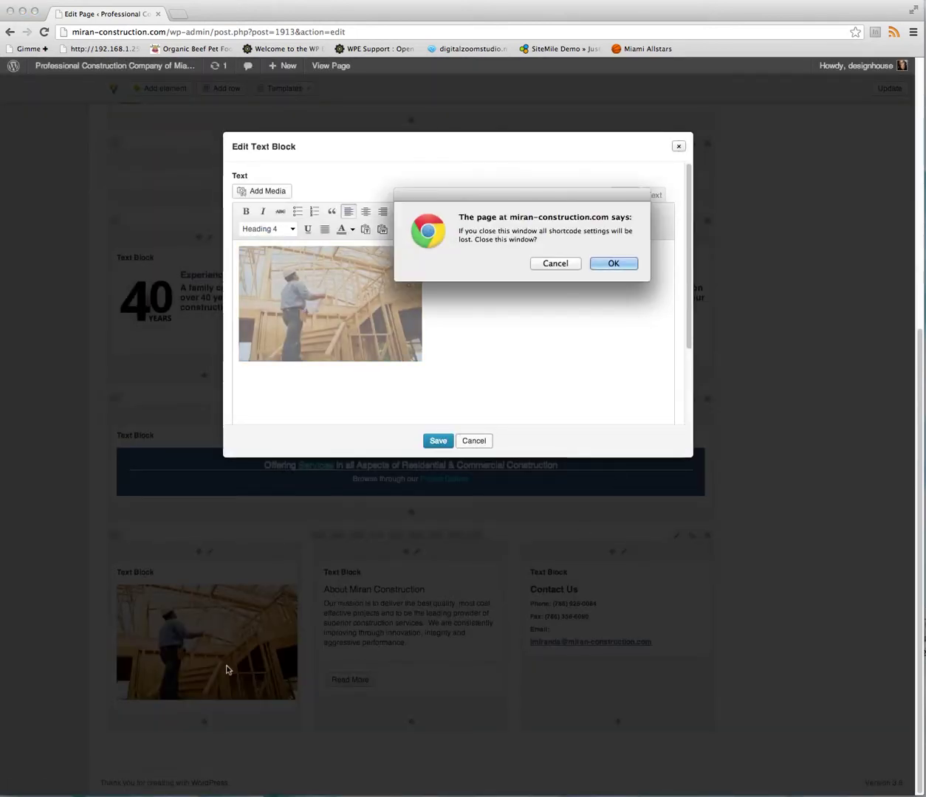
click(608, 264)
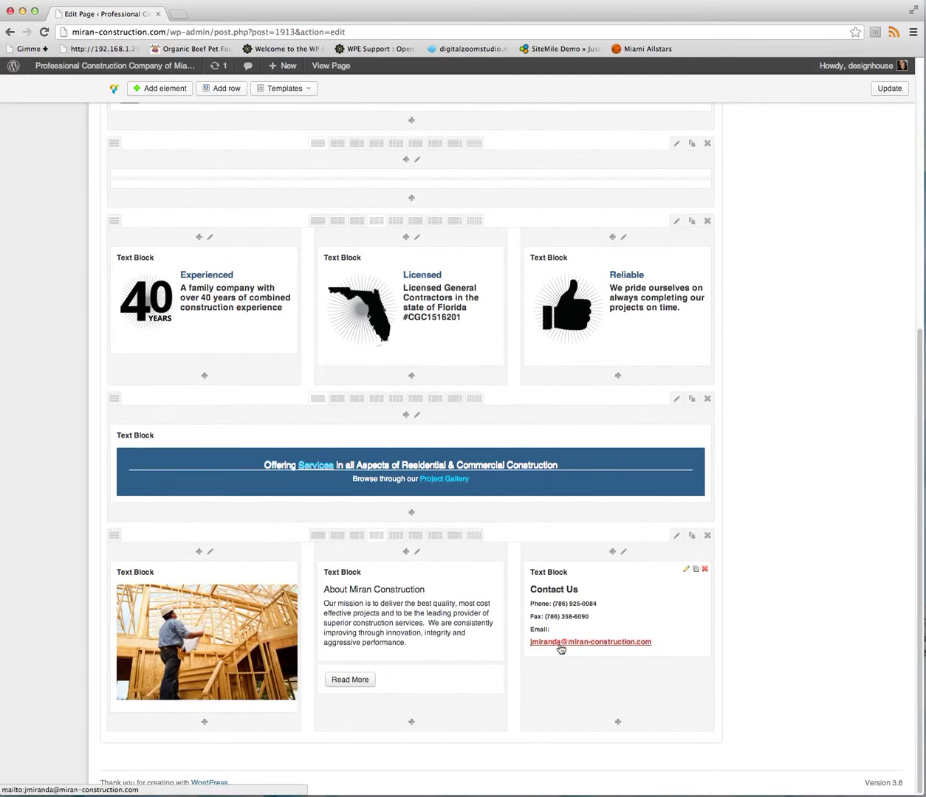
Open the Contact Us block, select its fax, phone and e-mail text, then discard unsaved.
click(685, 573)
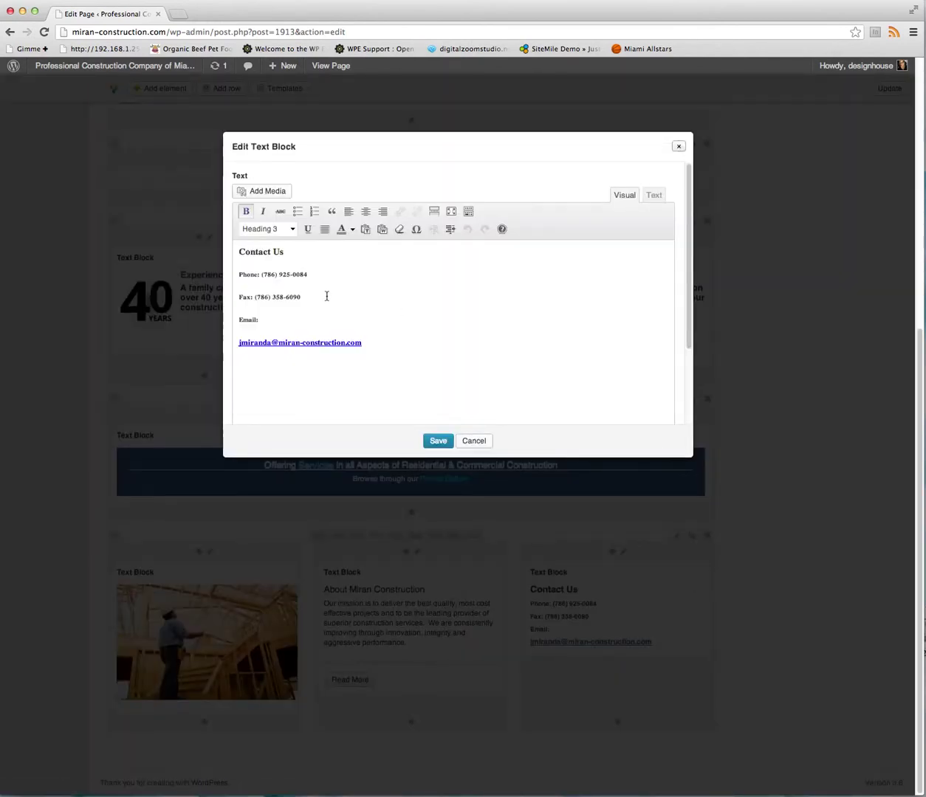
drag(319, 296, 254, 296)
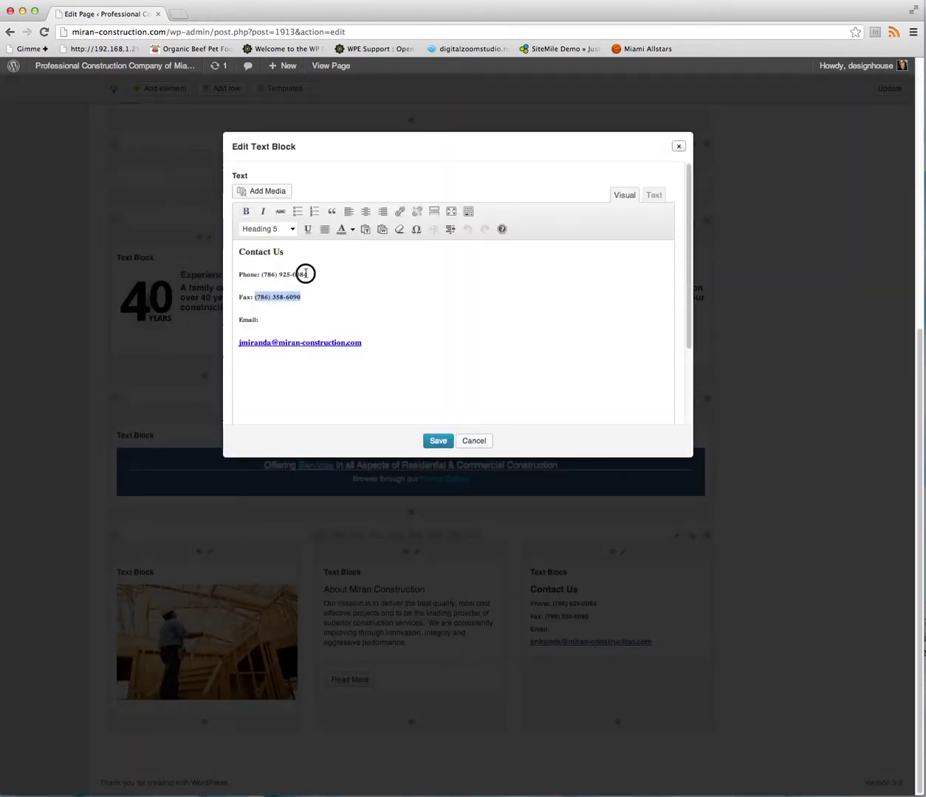
drag(307, 275, 284, 274)
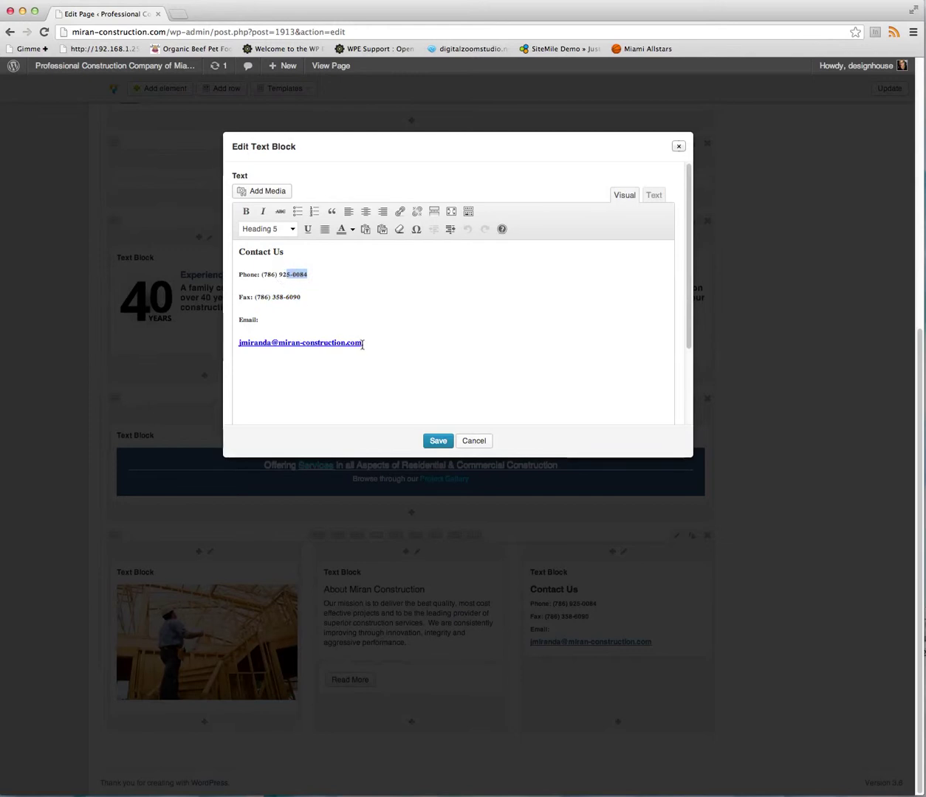
drag(362, 344, 238, 346)
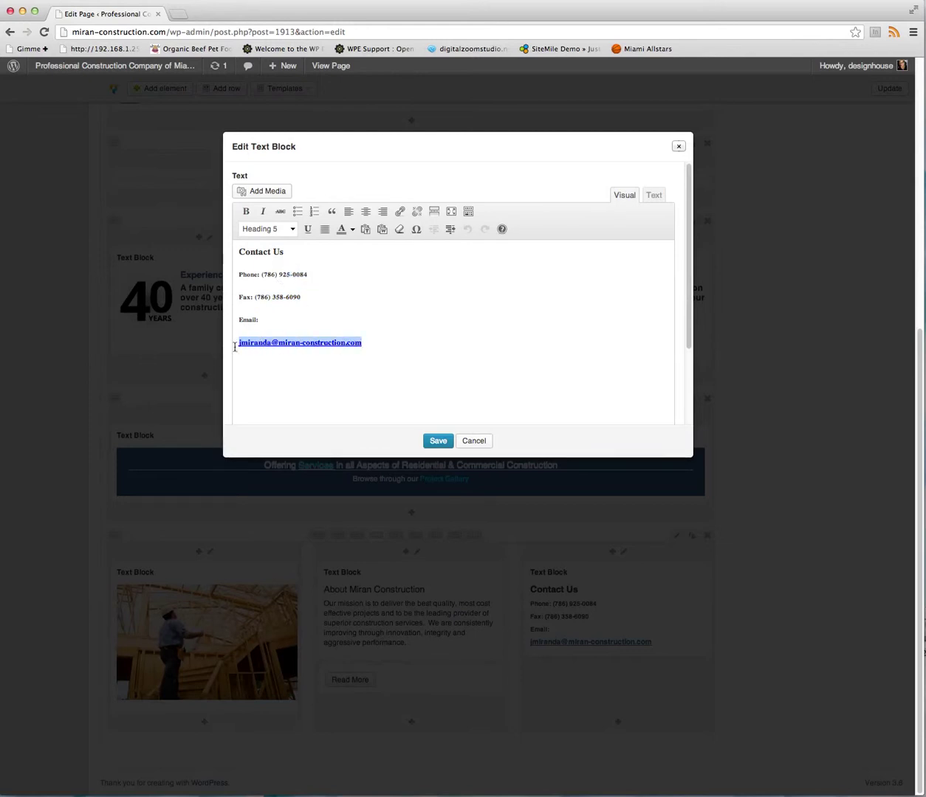
click(399, 211)
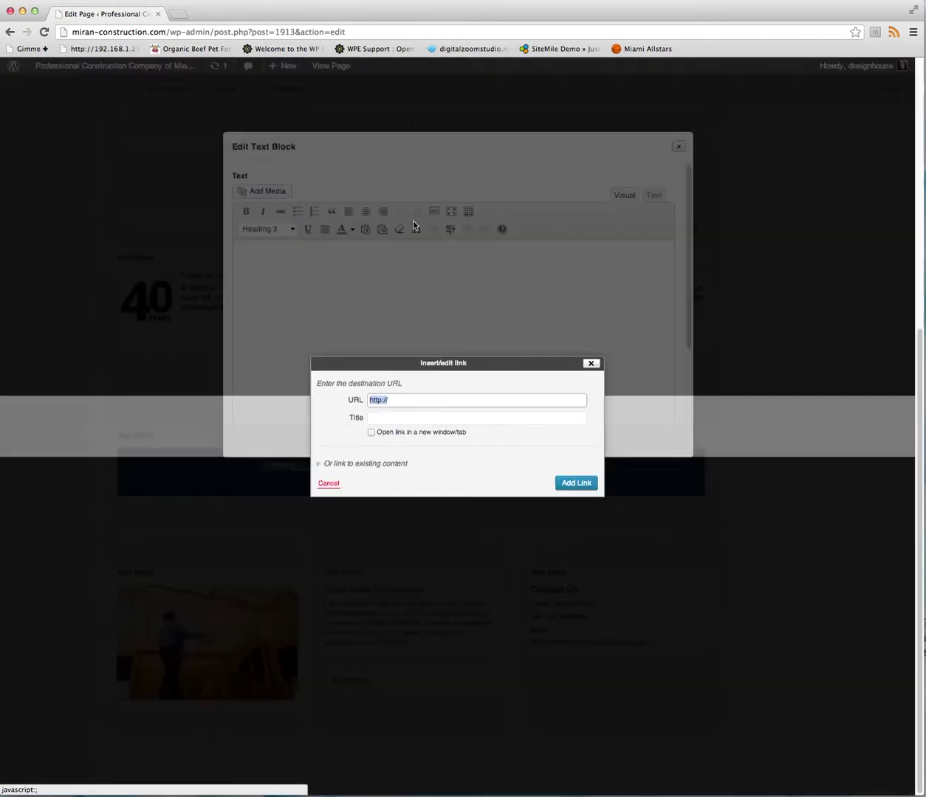
click(591, 364)
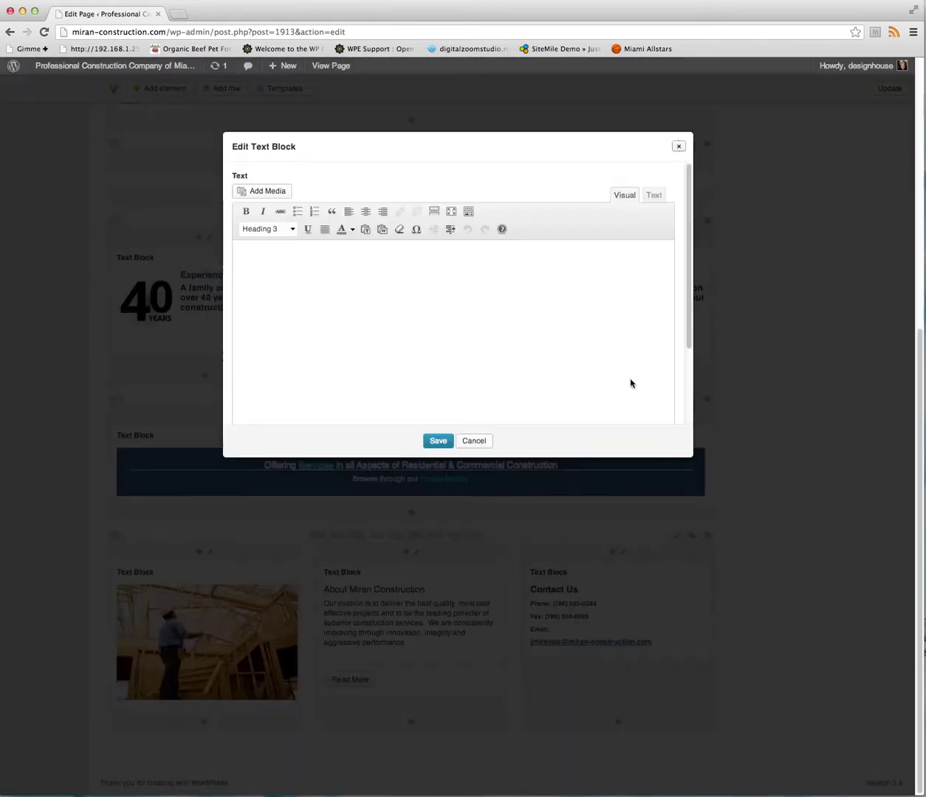
click(473, 441)
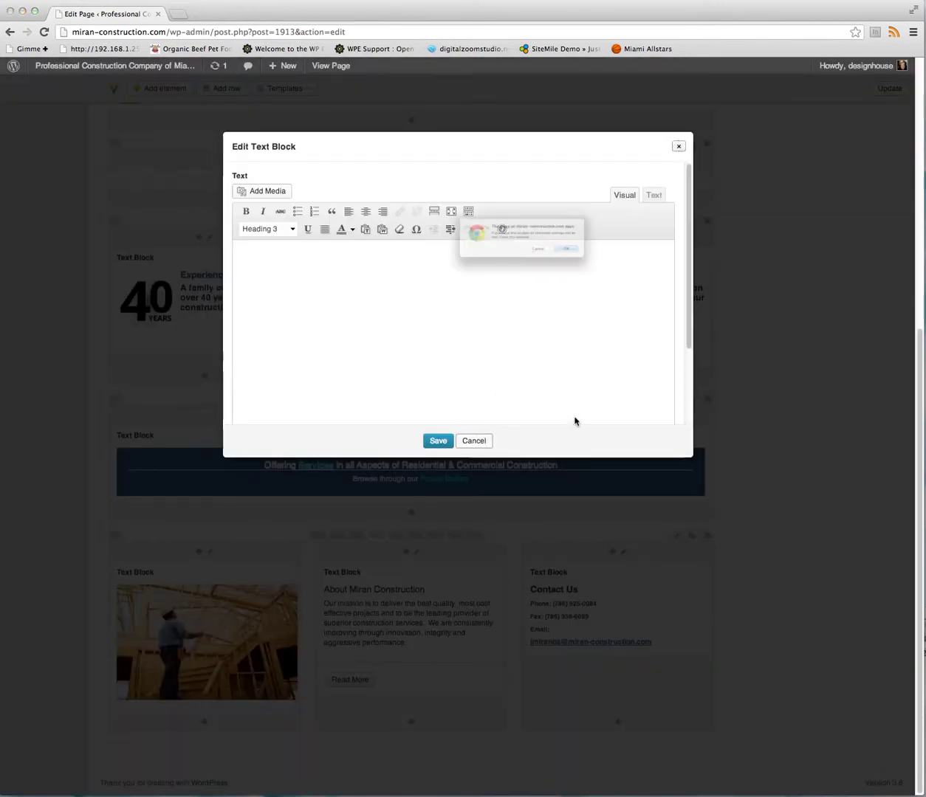
click(614, 263)
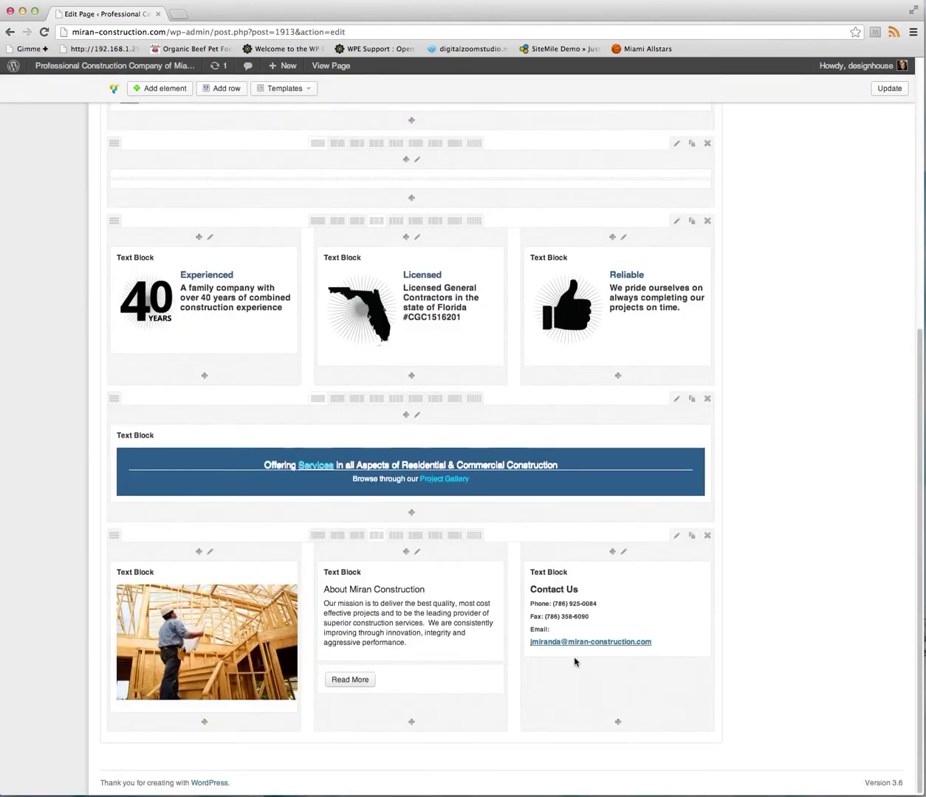
Reopen the Contact Us block and view the e-mail link settings without changing them.
click(687, 569)
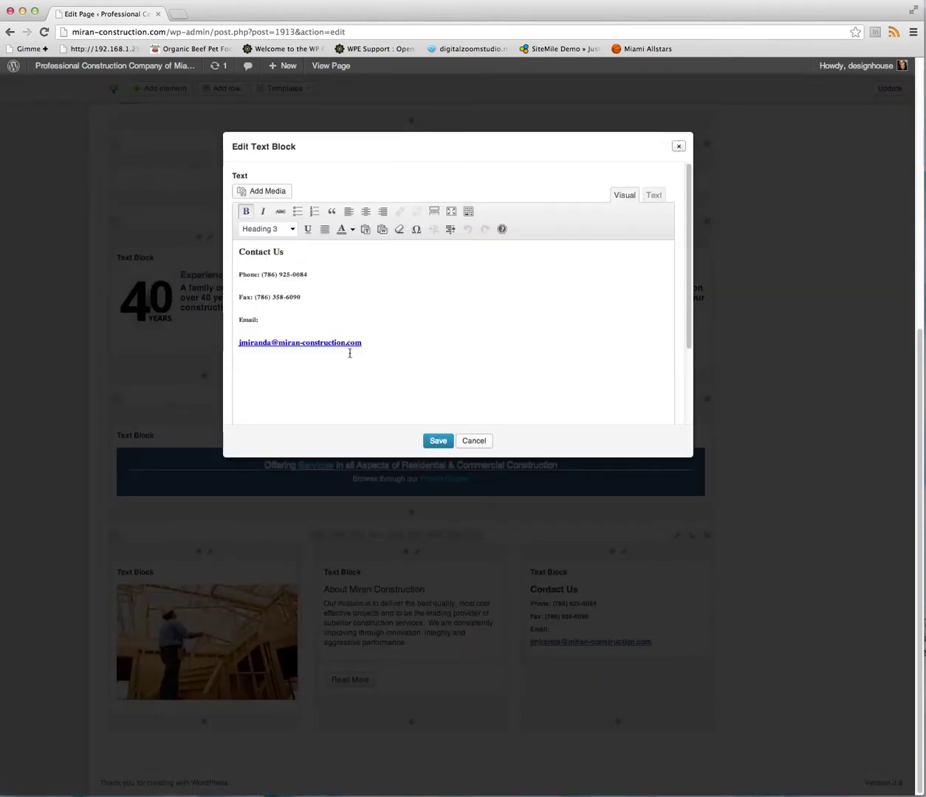
drag(351, 343, 278, 342)
click(400, 213)
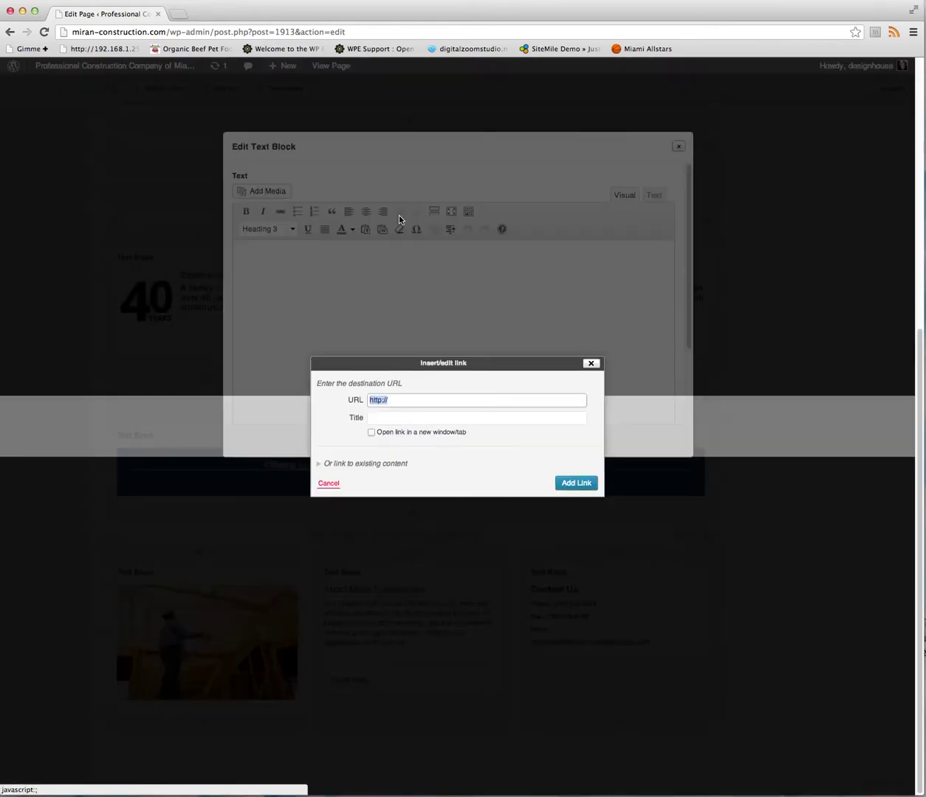
click(589, 364)
Discard the Contact Us editor with confirmation, then reopen the block for editing.
click(473, 441)
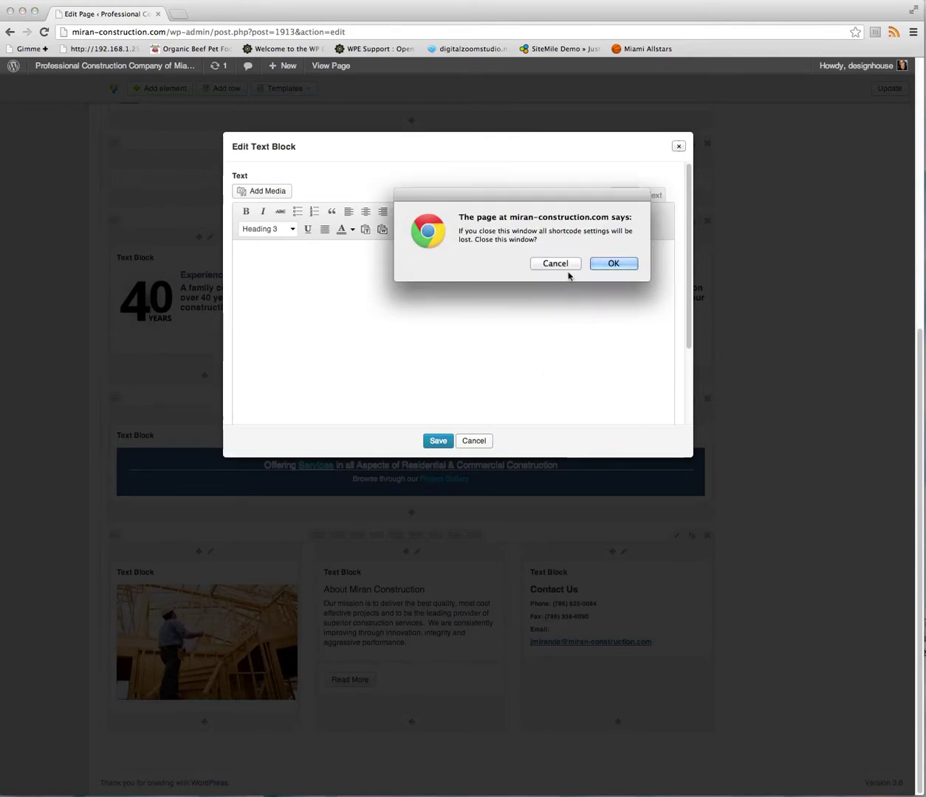
click(548, 265)
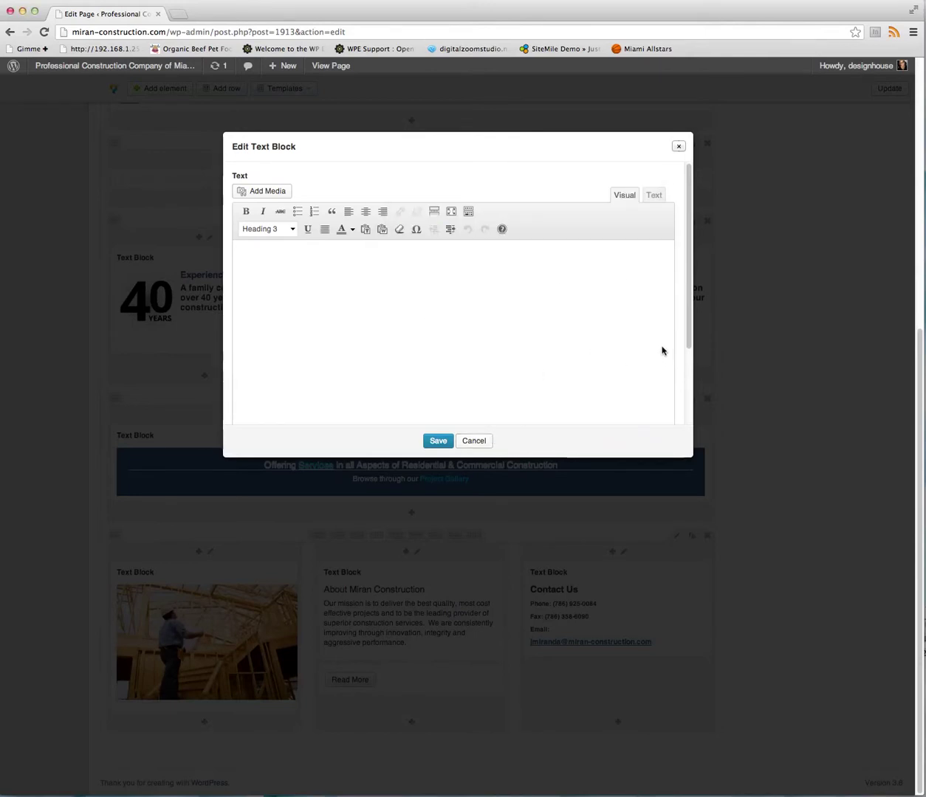
click(471, 442)
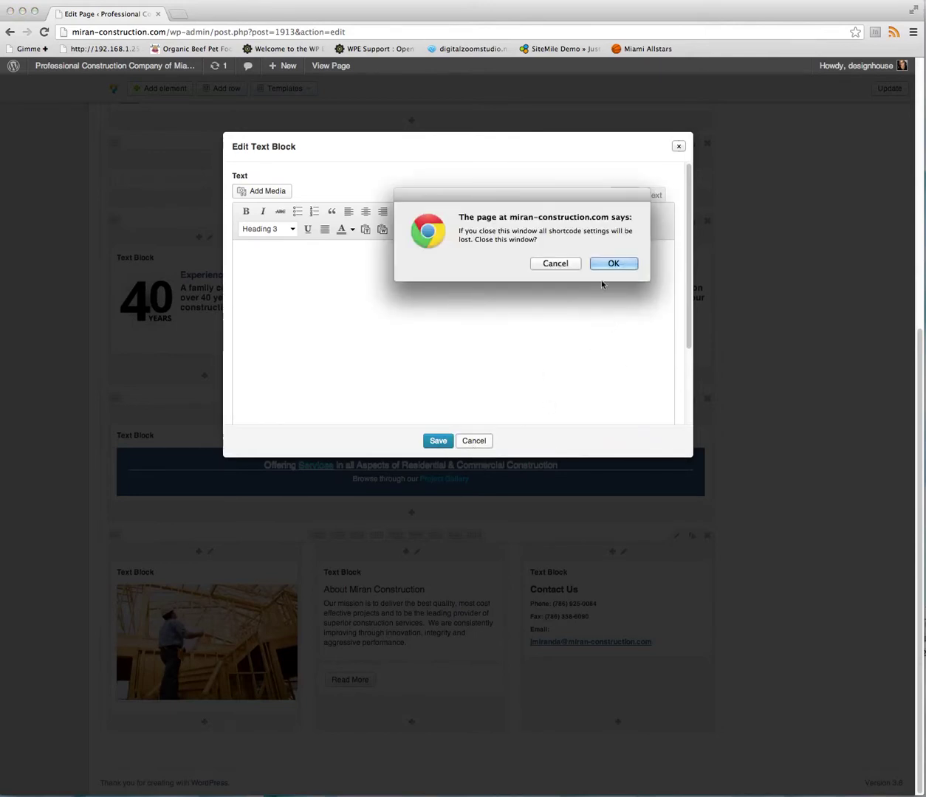
click(611, 264)
click(629, 607)
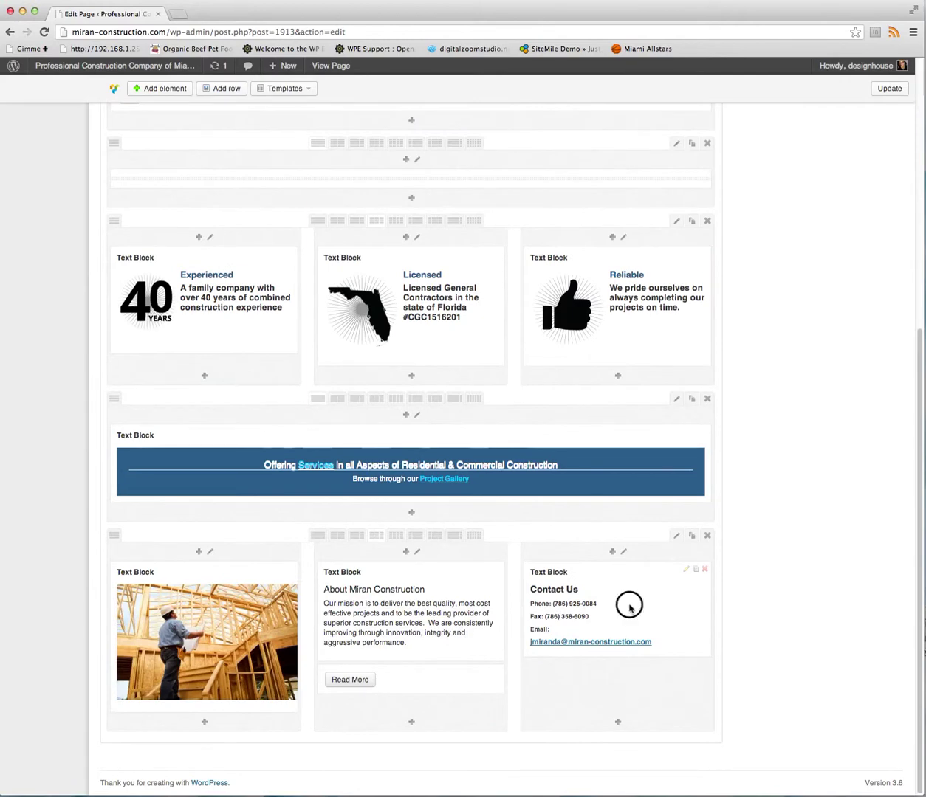
click(686, 570)
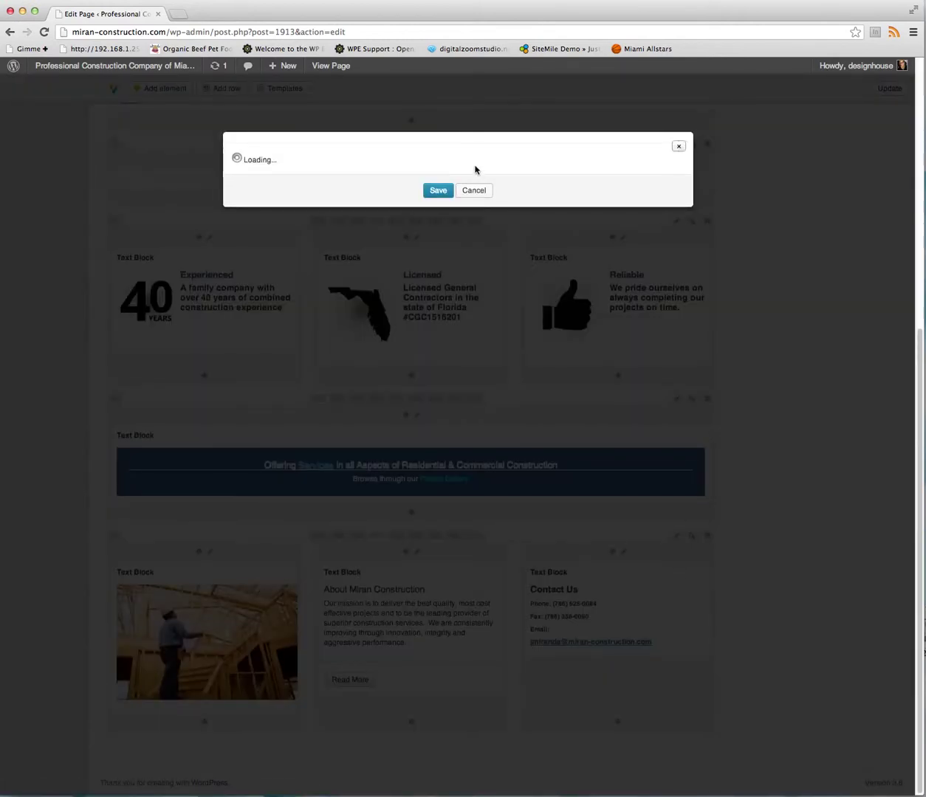
click(303, 308)
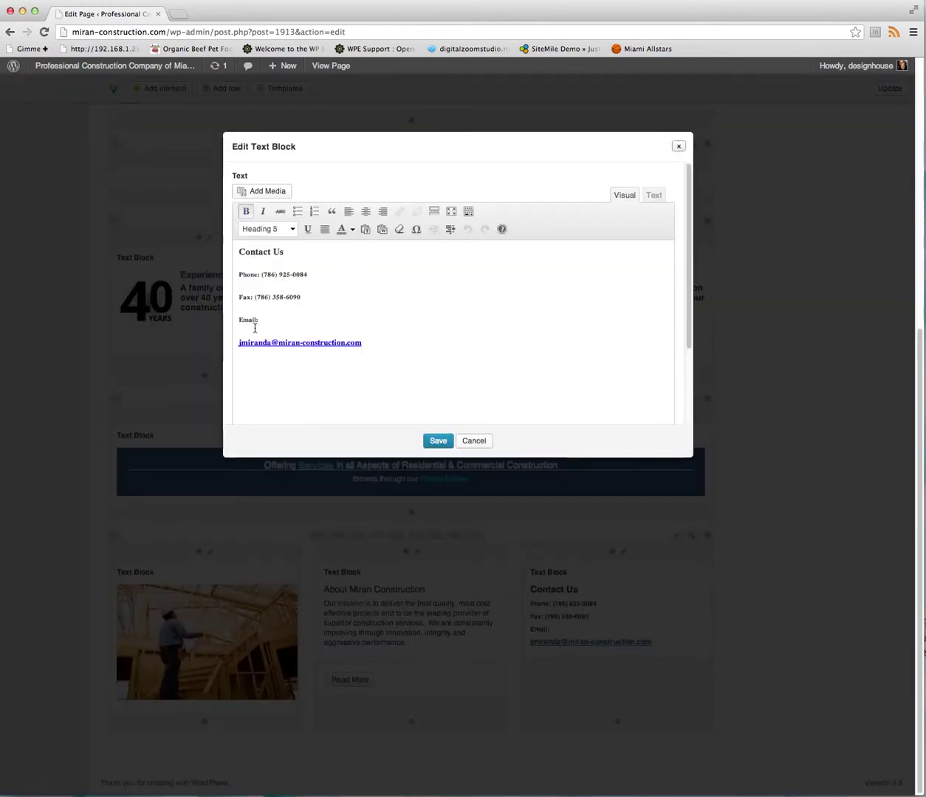
click(654, 195)
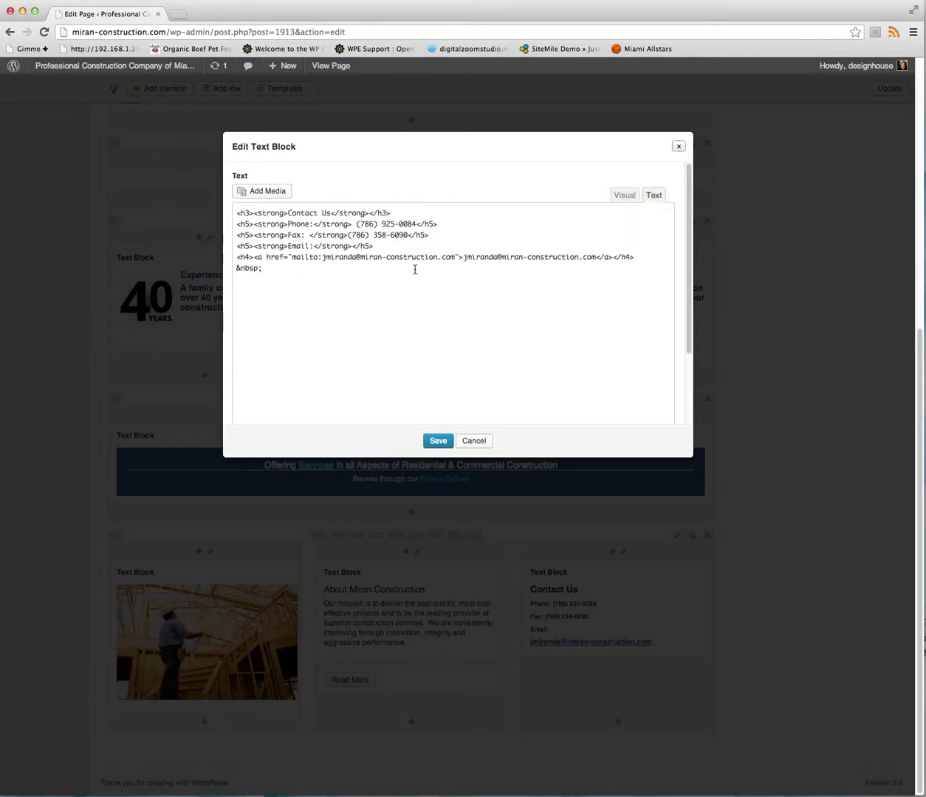
click(616, 199)
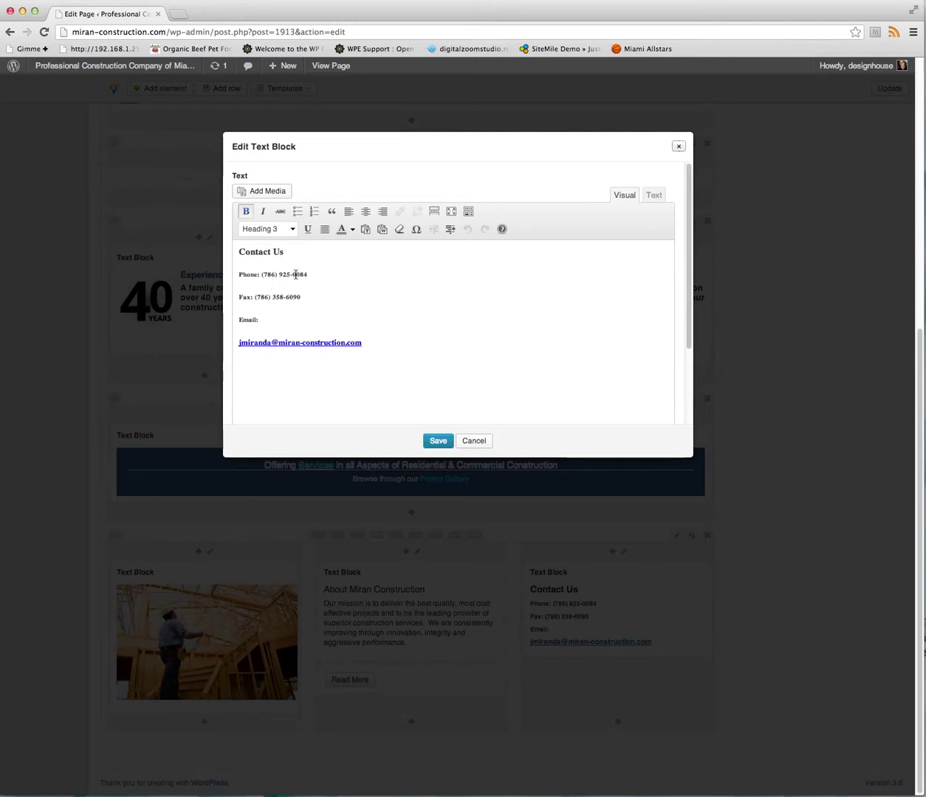
click(654, 197)
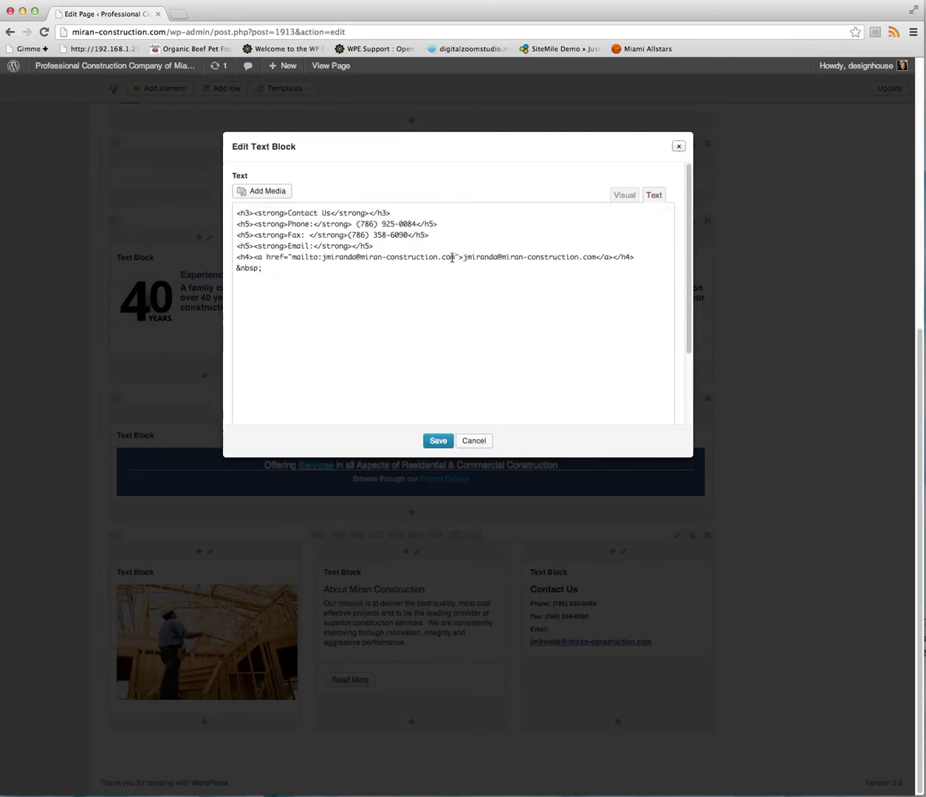
drag(454, 257, 293, 258)
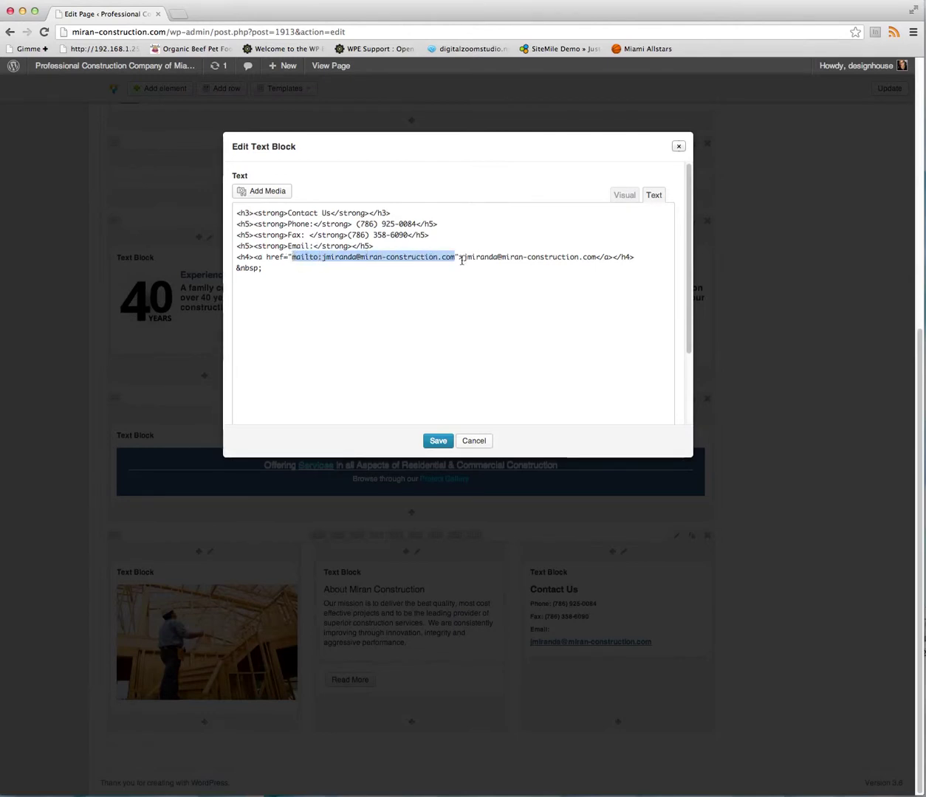
drag(463, 258, 596, 257)
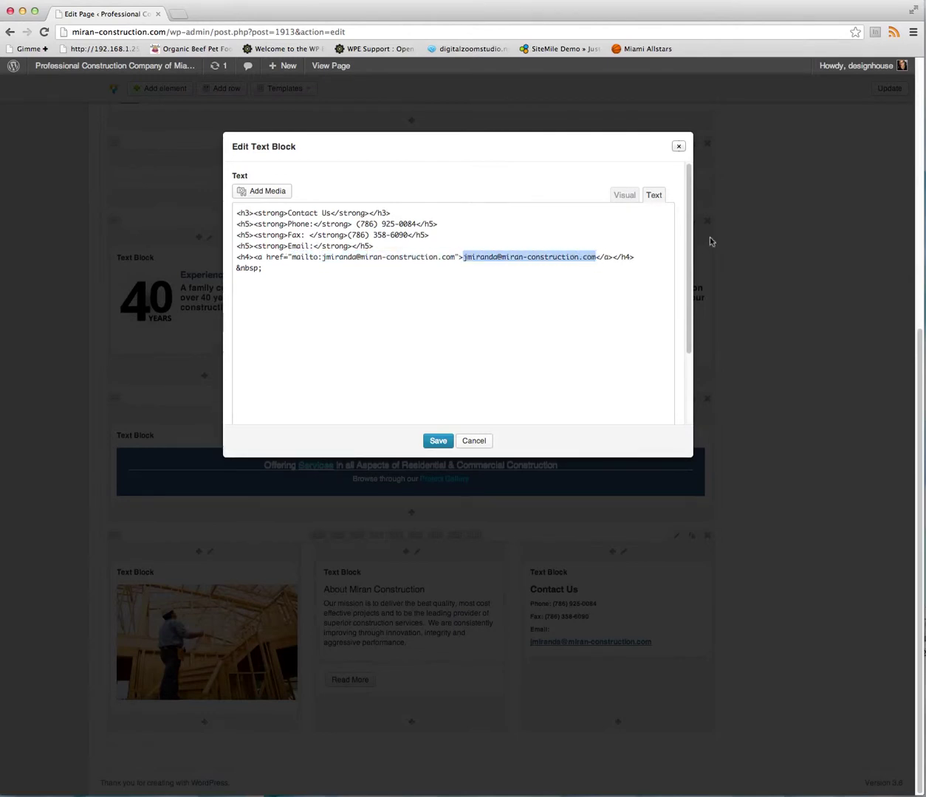
click(624, 196)
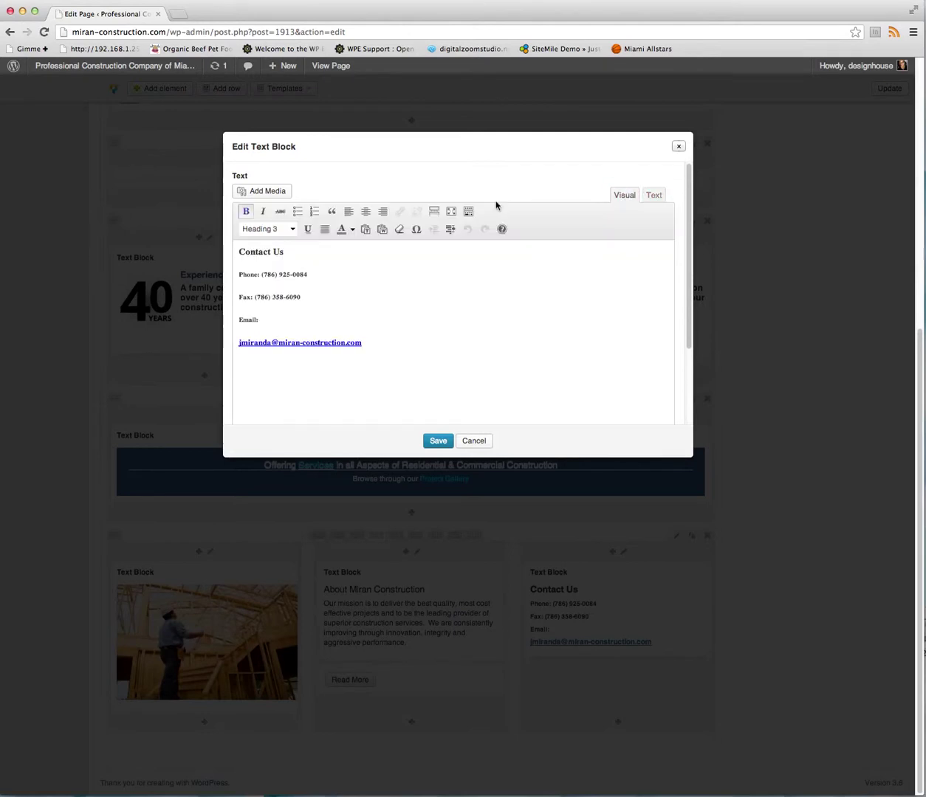
click(650, 196)
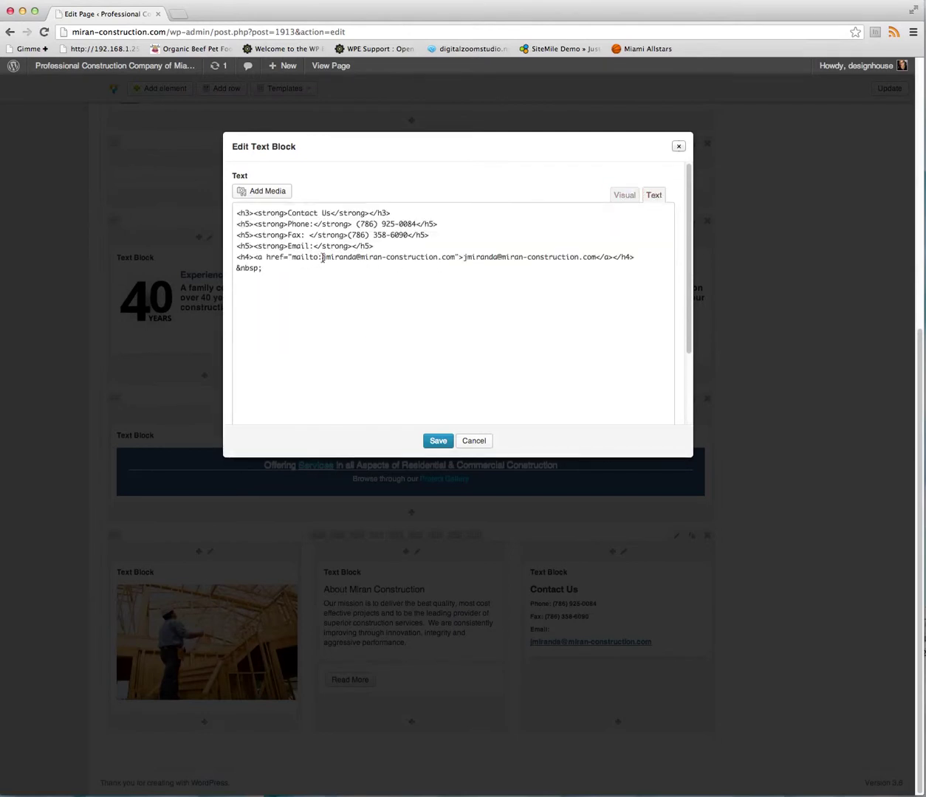
drag(323, 257, 474, 258)
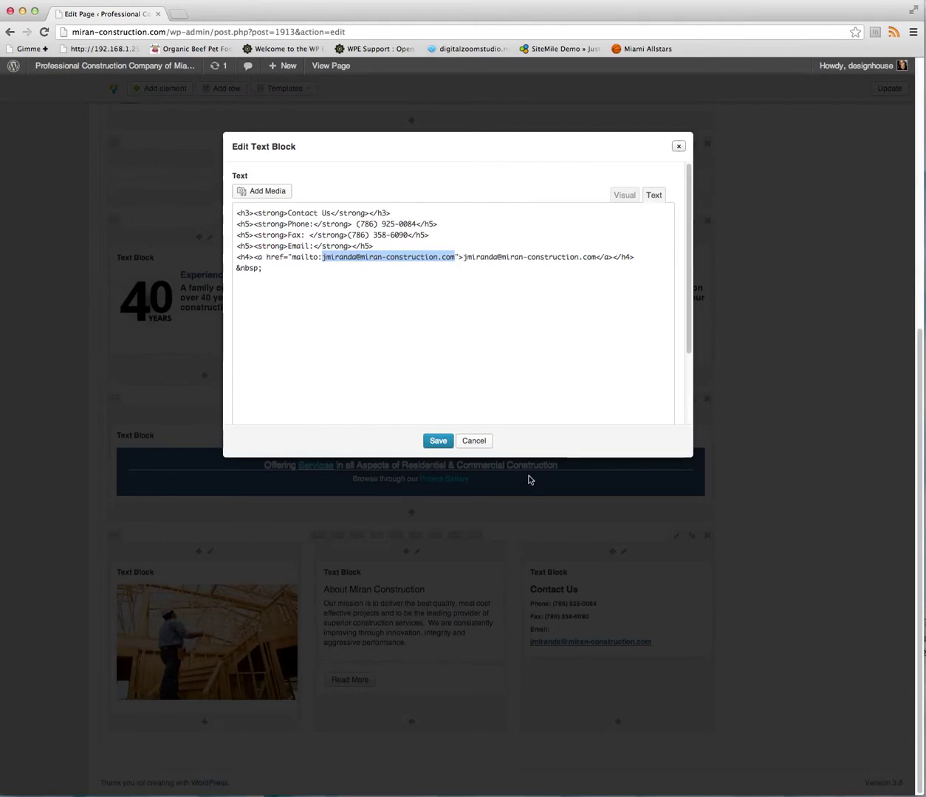
click(473, 443)
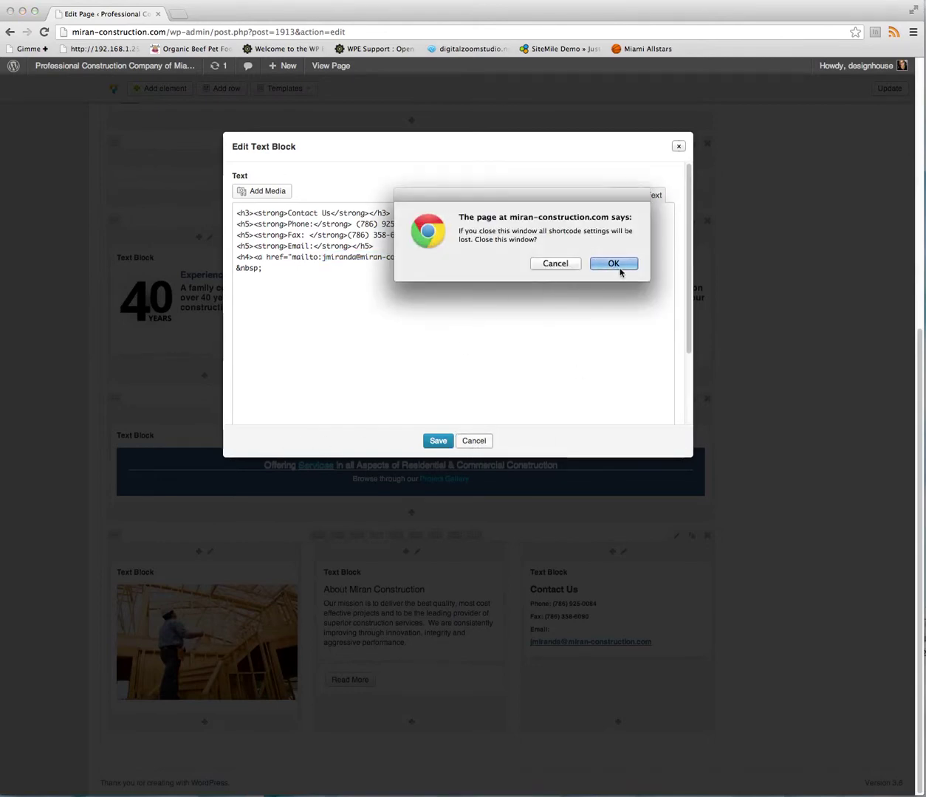
click(613, 264)
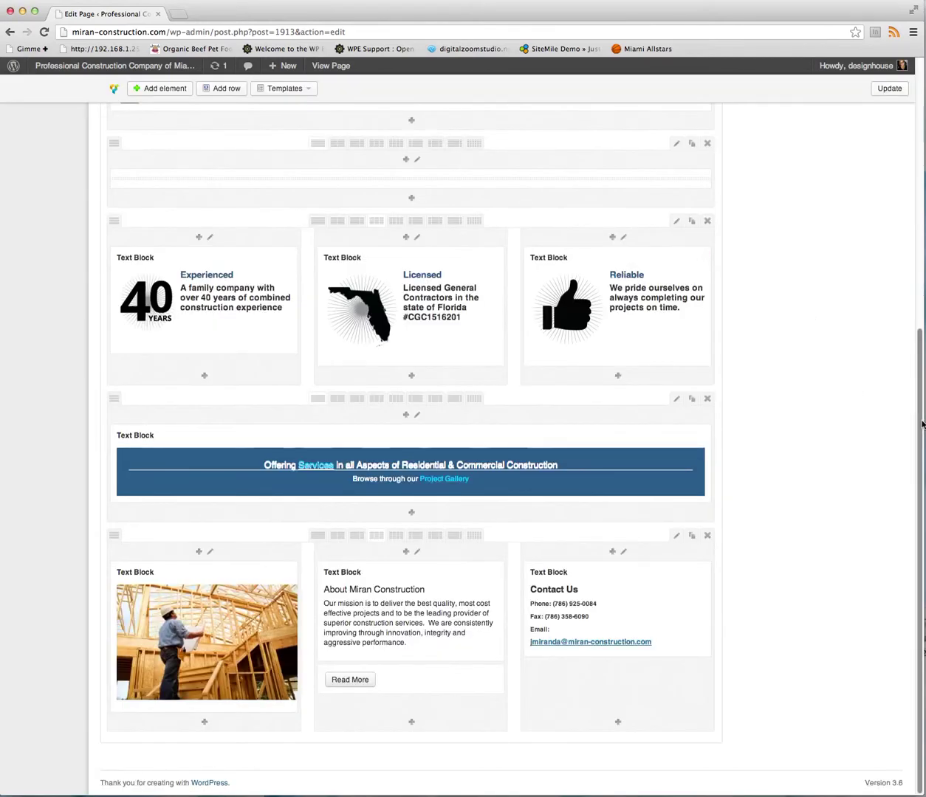
drag(916, 434, 915, 68)
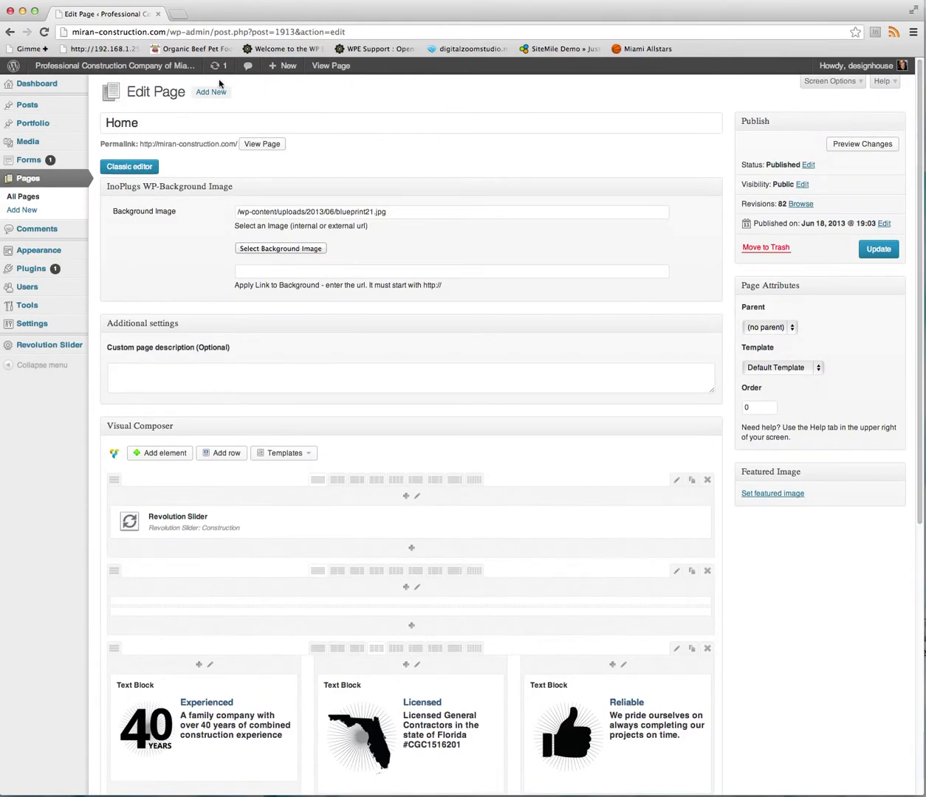
Visit the live home and About Us pages, then open About Us in the editor.
click(124, 66)
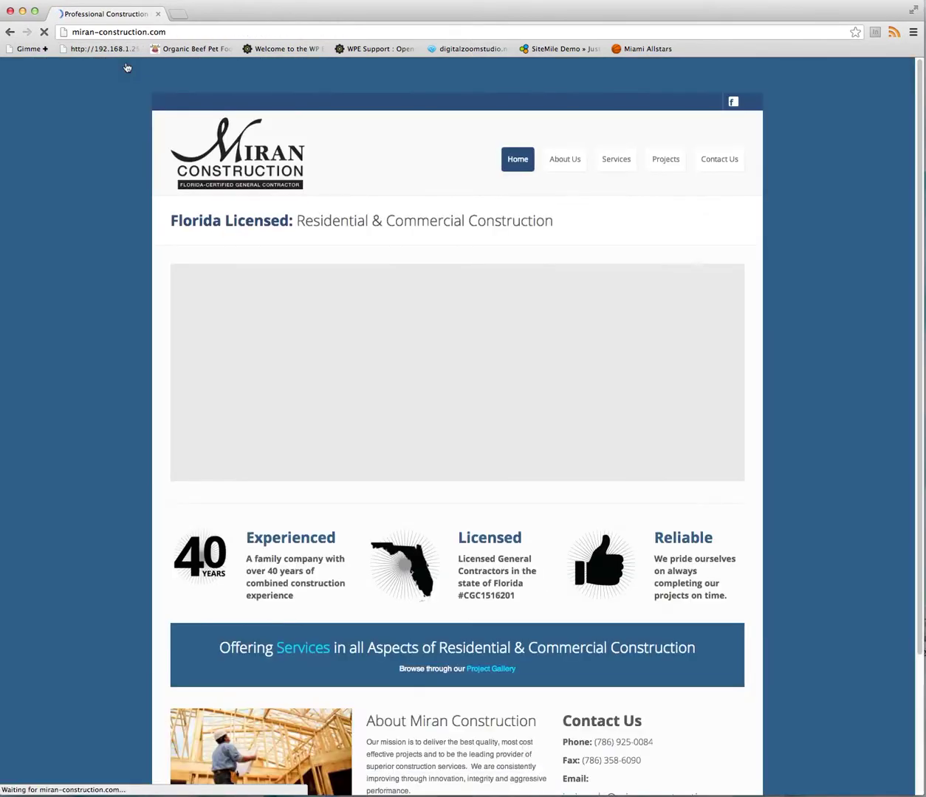
click(575, 160)
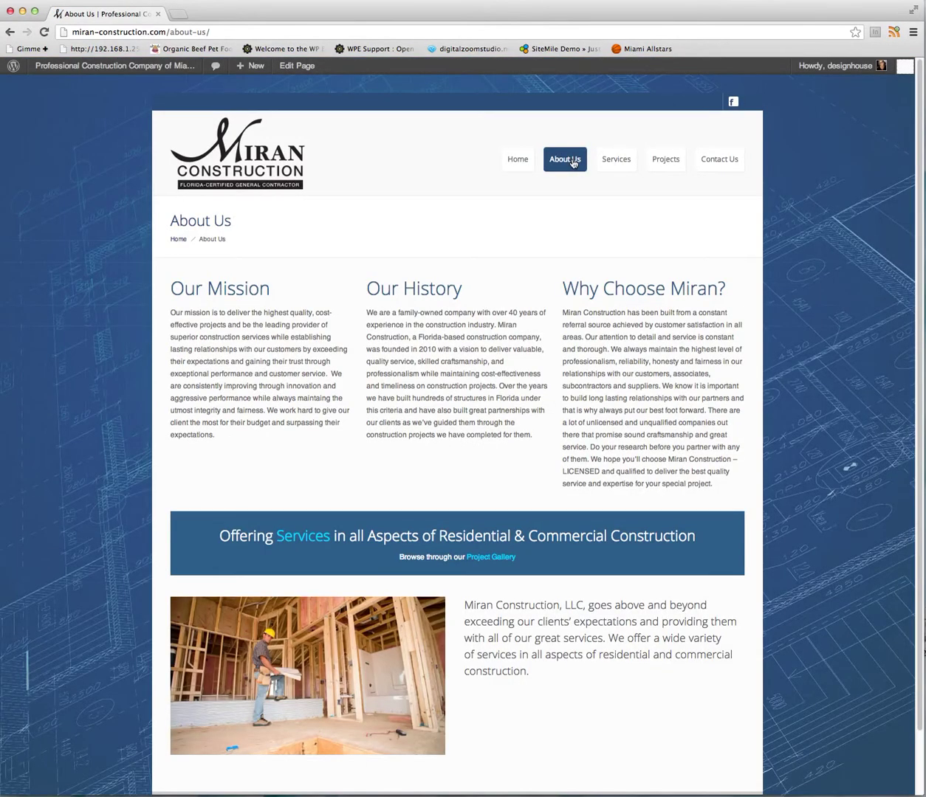
click(306, 68)
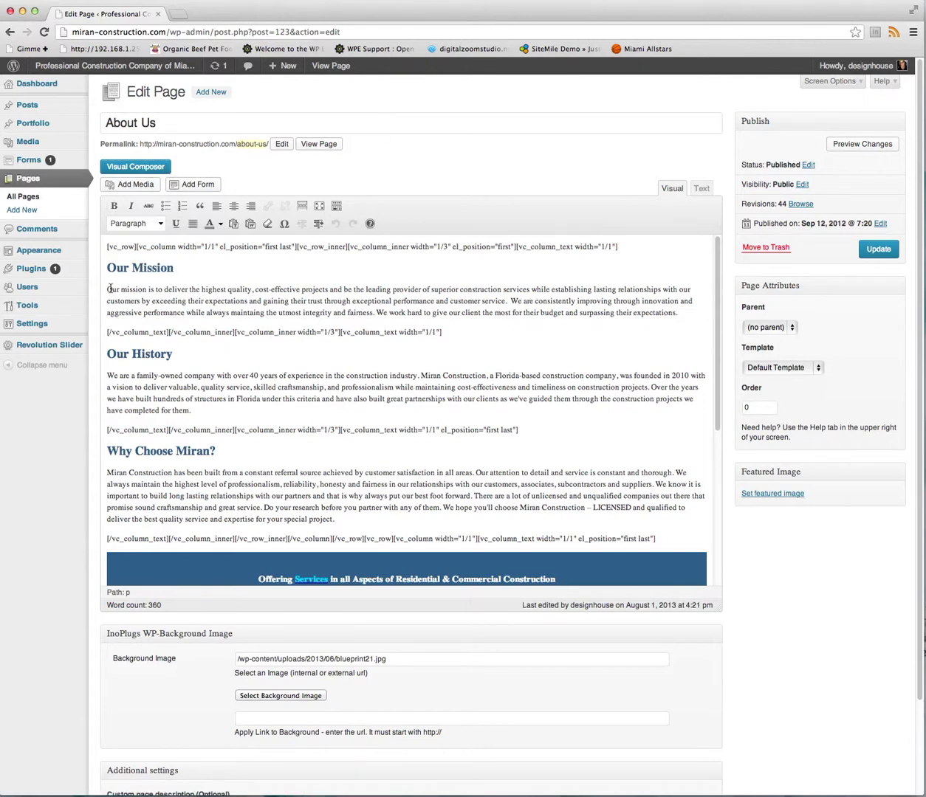
drag(109, 289, 694, 312)
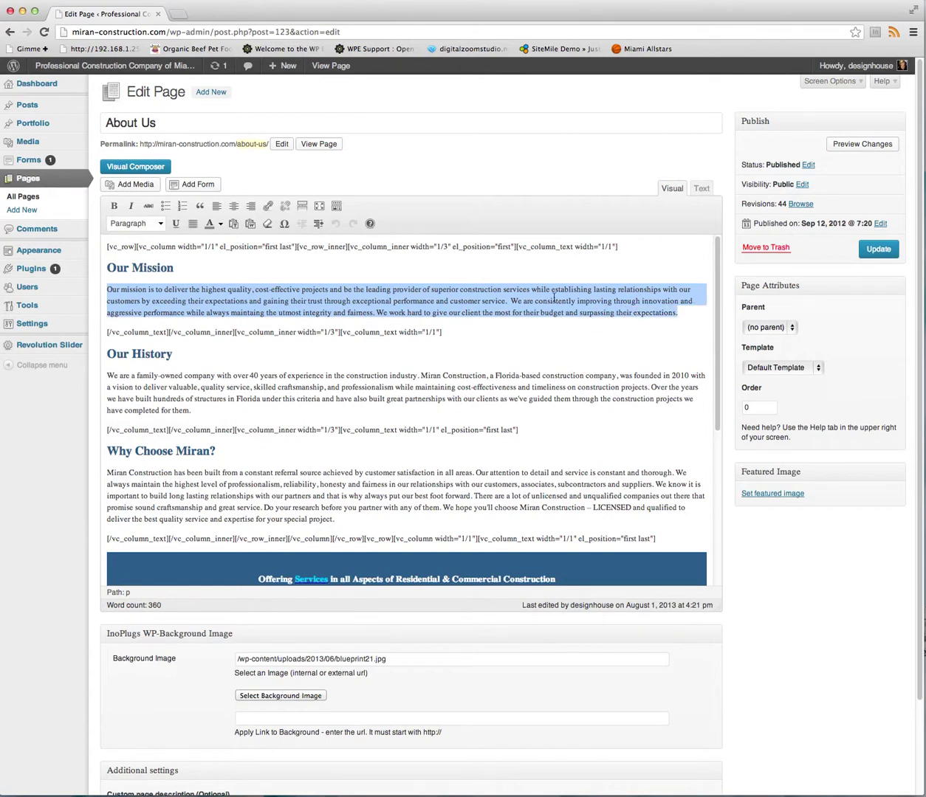
click(119, 291)
double_click(118, 269)
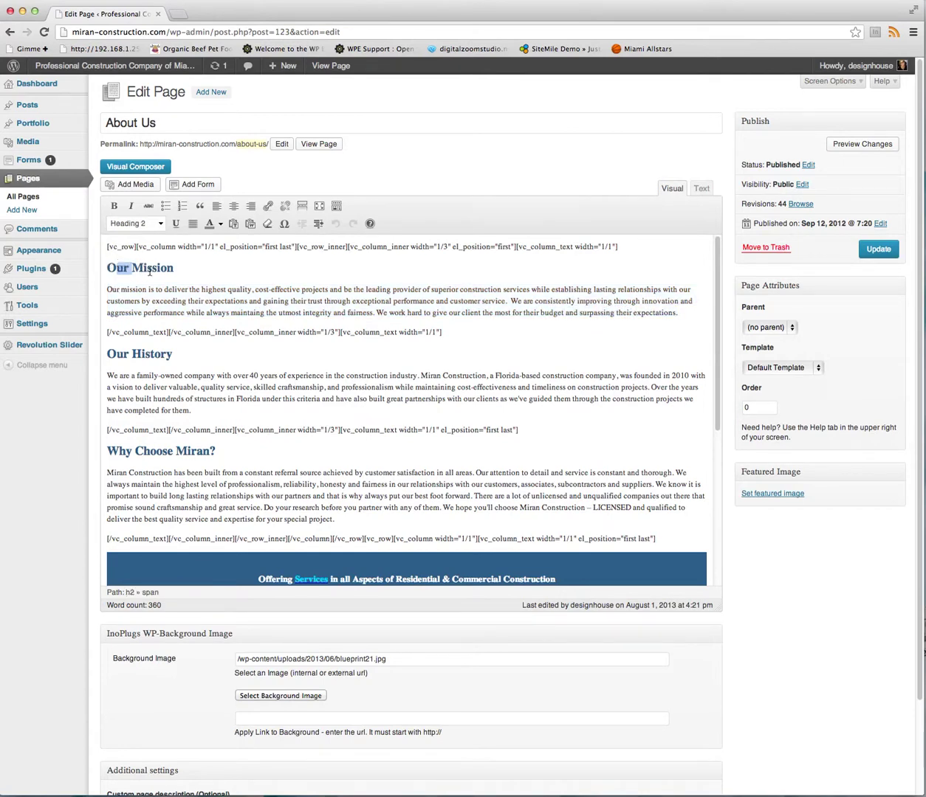
mouse_move(175, 269)
mouse_down()
mouse_move(113, 269)
mouse_move(176, 269)
mouse_up()
click(124, 268)
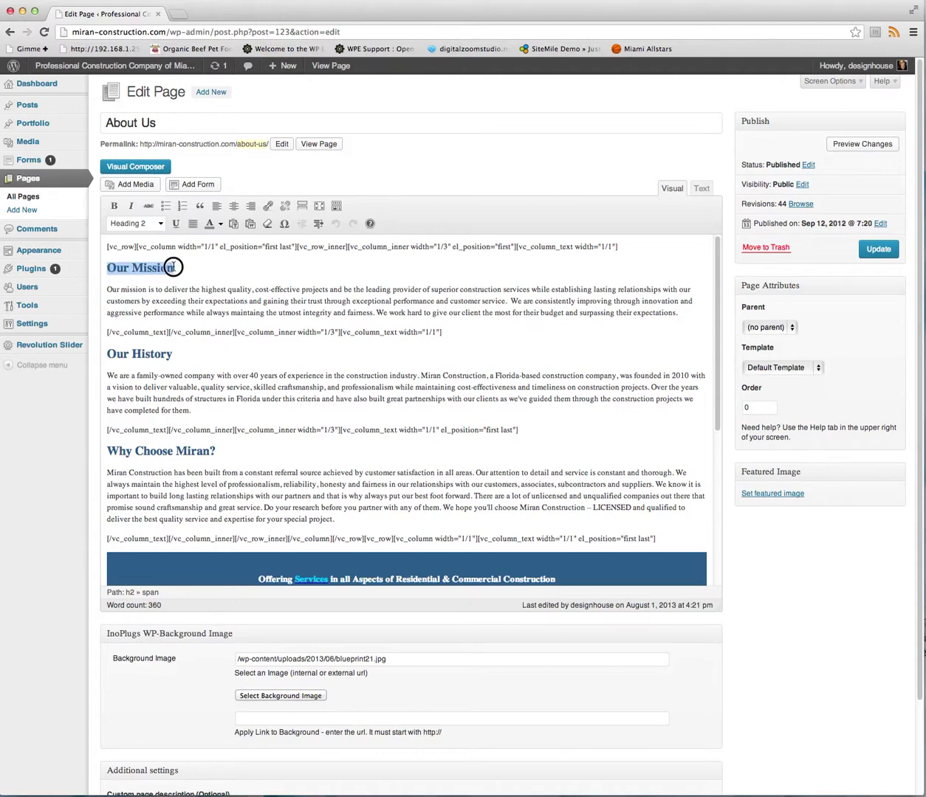
click(159, 225)
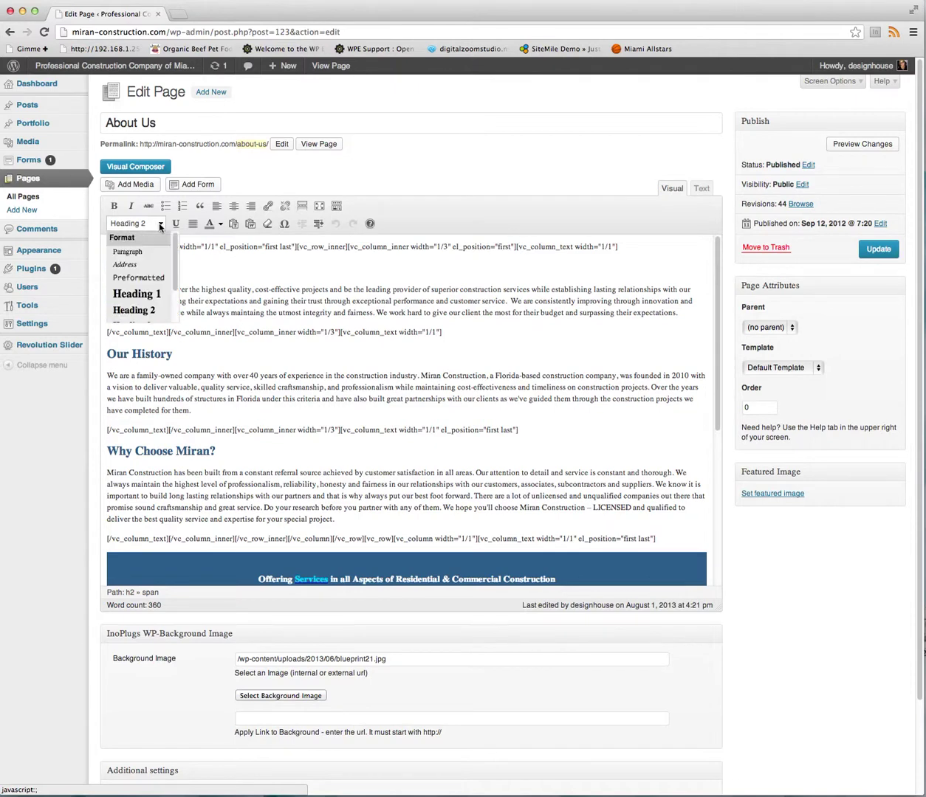
click(141, 293)
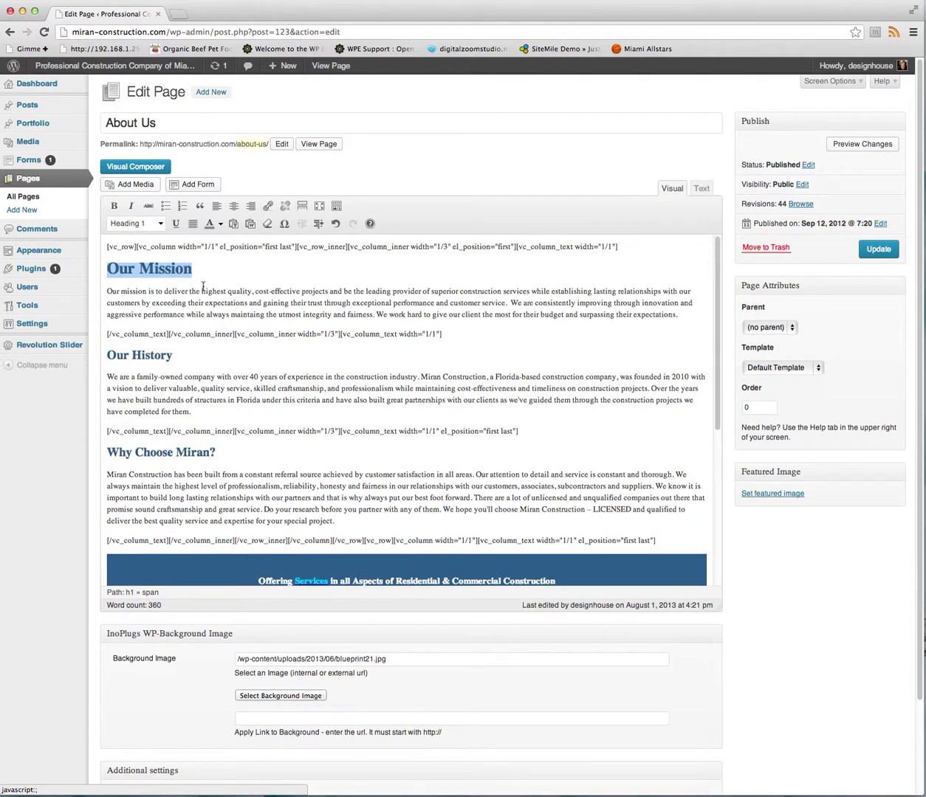
click(159, 226)
click(145, 311)
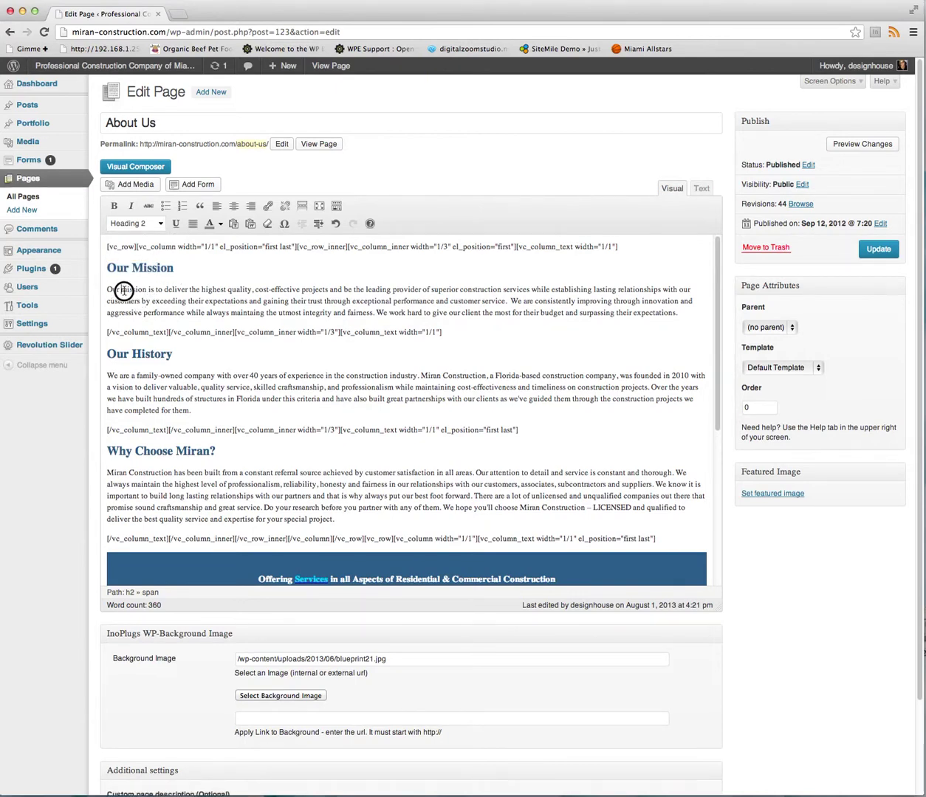
drag(121, 290, 196, 301)
drag(716, 354, 703, 665)
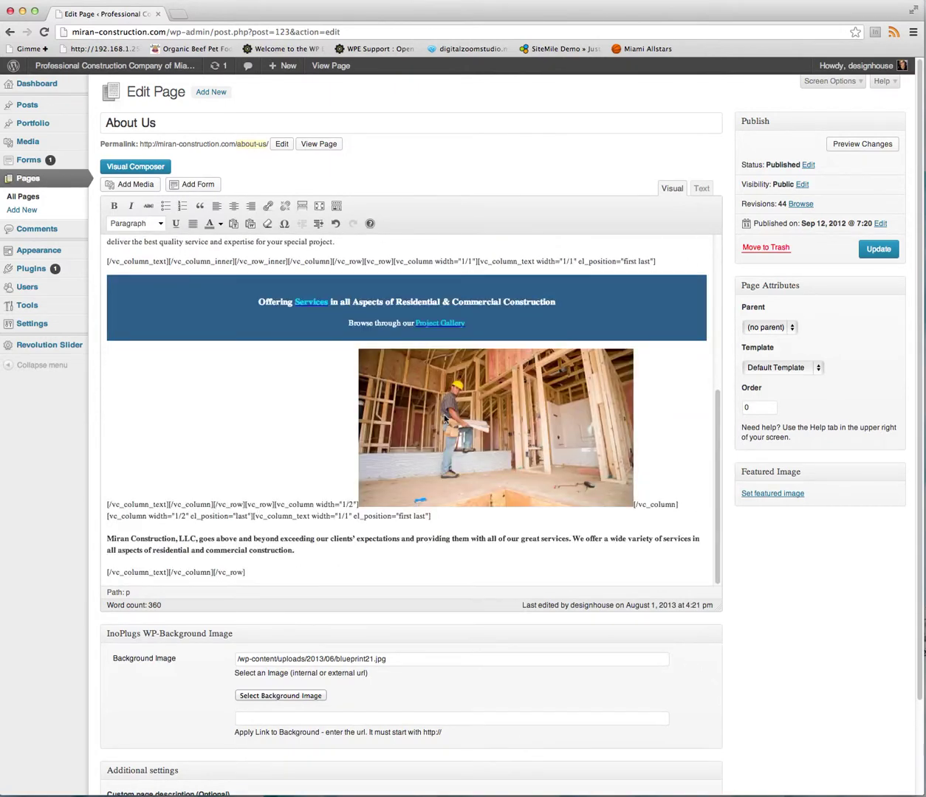
click(388, 405)
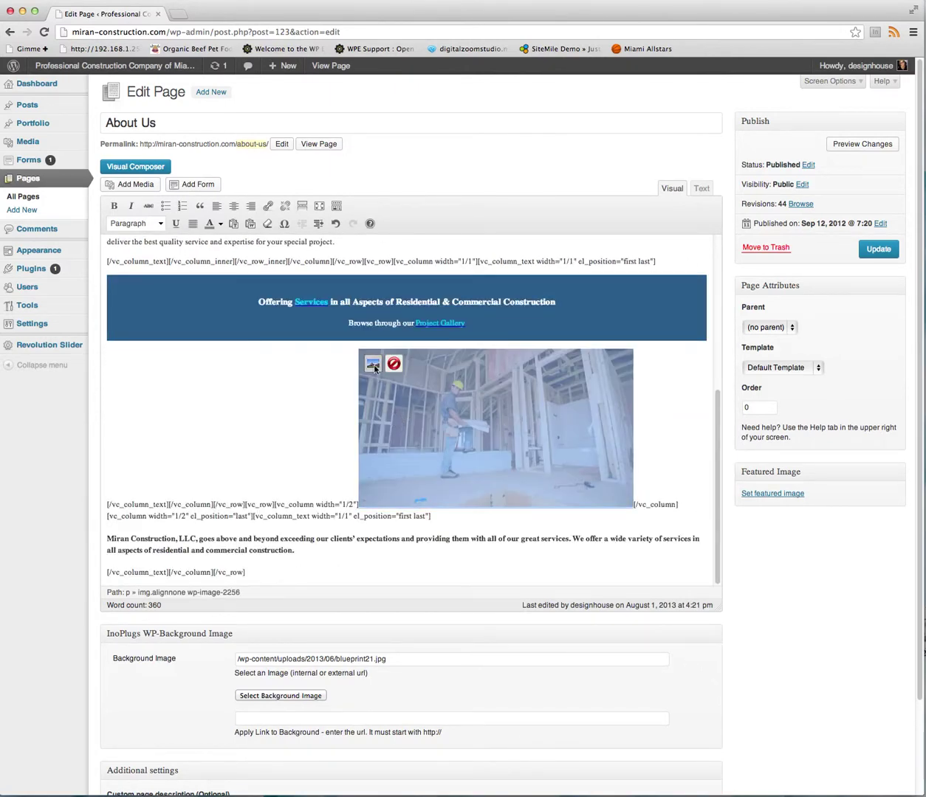
drag(715, 437, 347, 186)
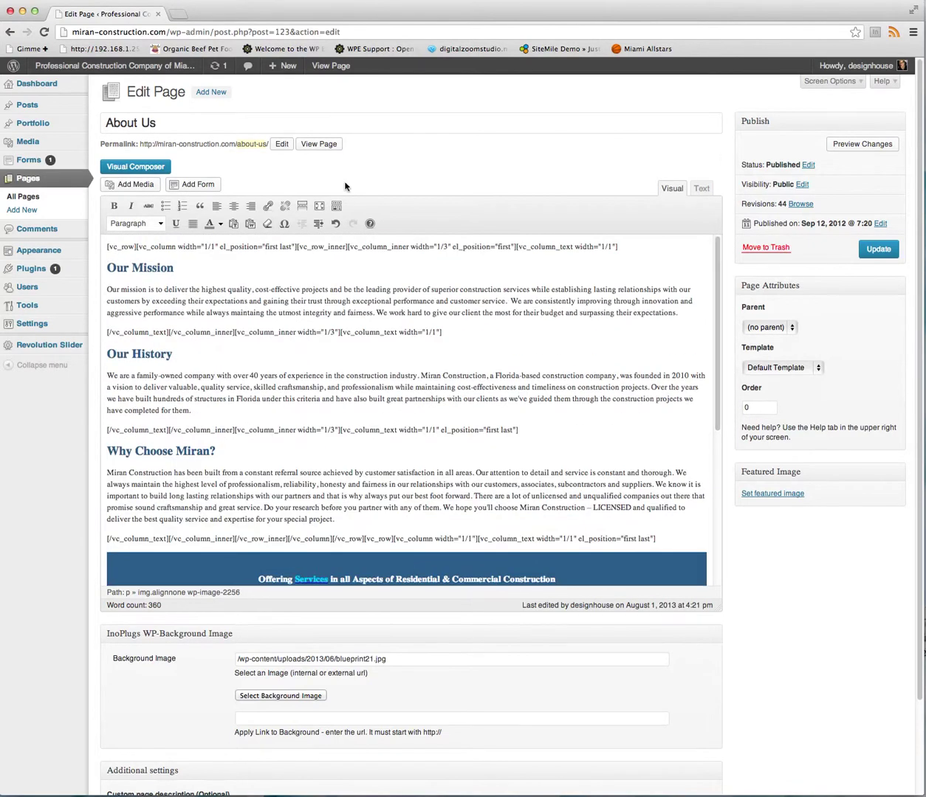
Show About Us in Visual Composer, browse its blocks, then go to the live homepage.
click(135, 167)
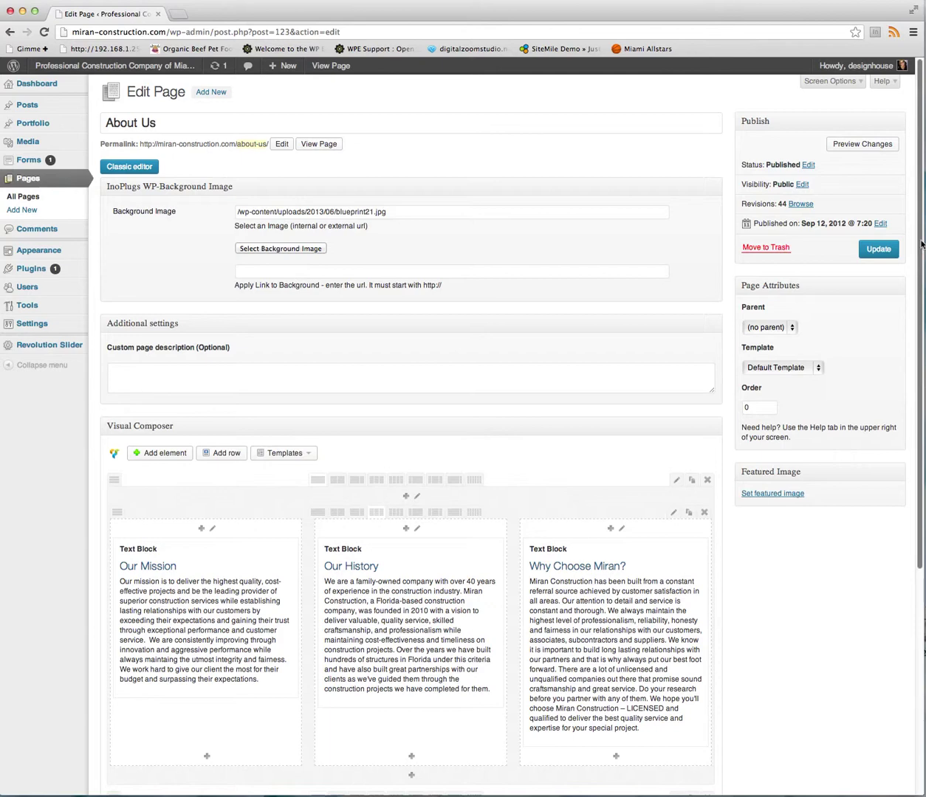
drag(920, 245, 917, 606)
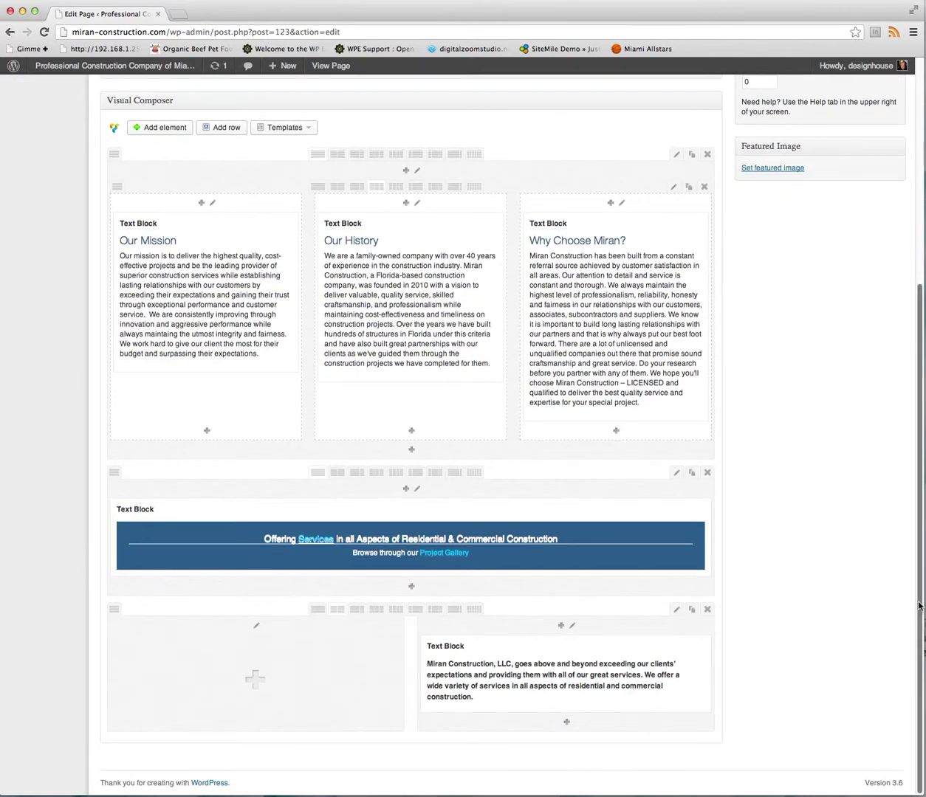
scroll(918, 606, up, 5)
scroll(917, 605, up, 1)
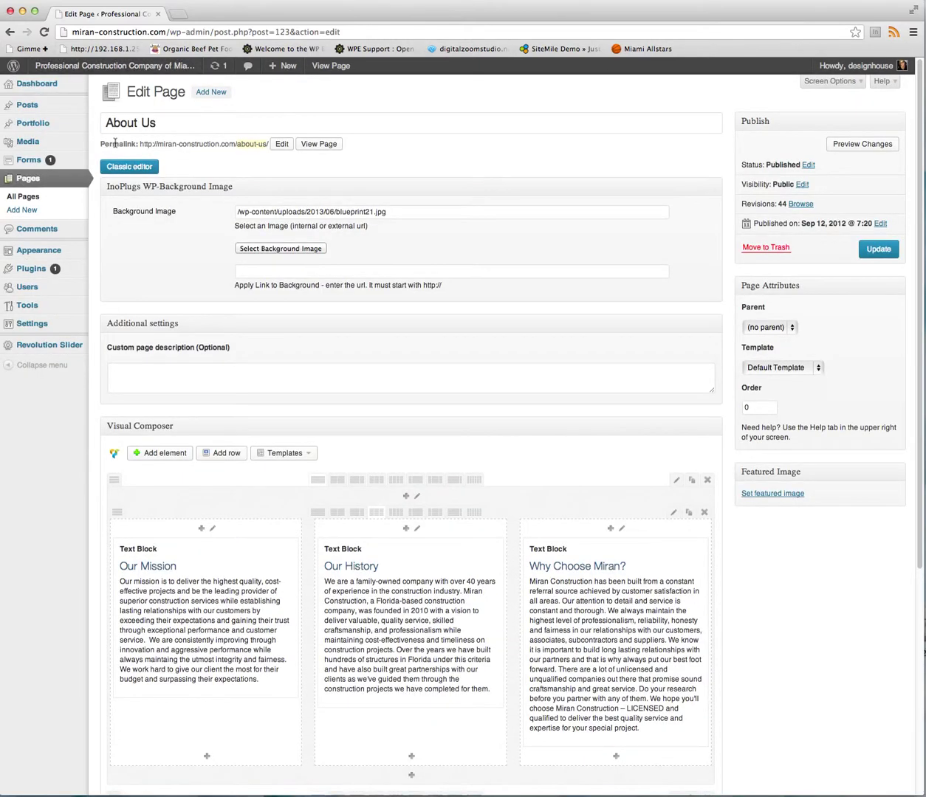
click(140, 70)
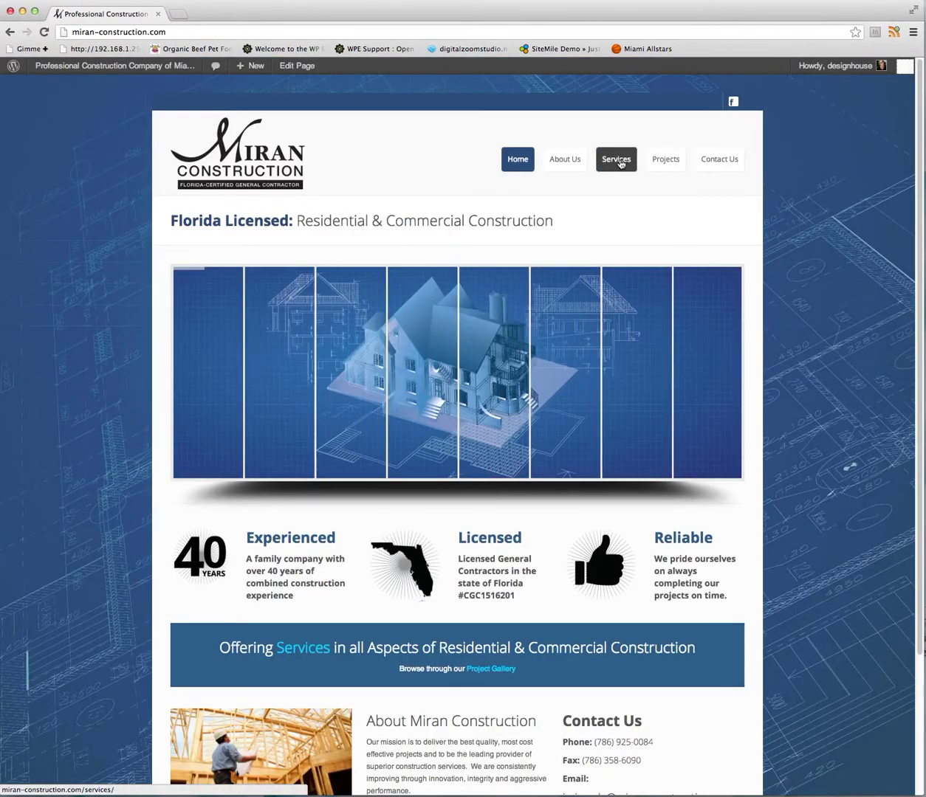
Go to the live Services page and open it in the Edit Page layout.
click(616, 160)
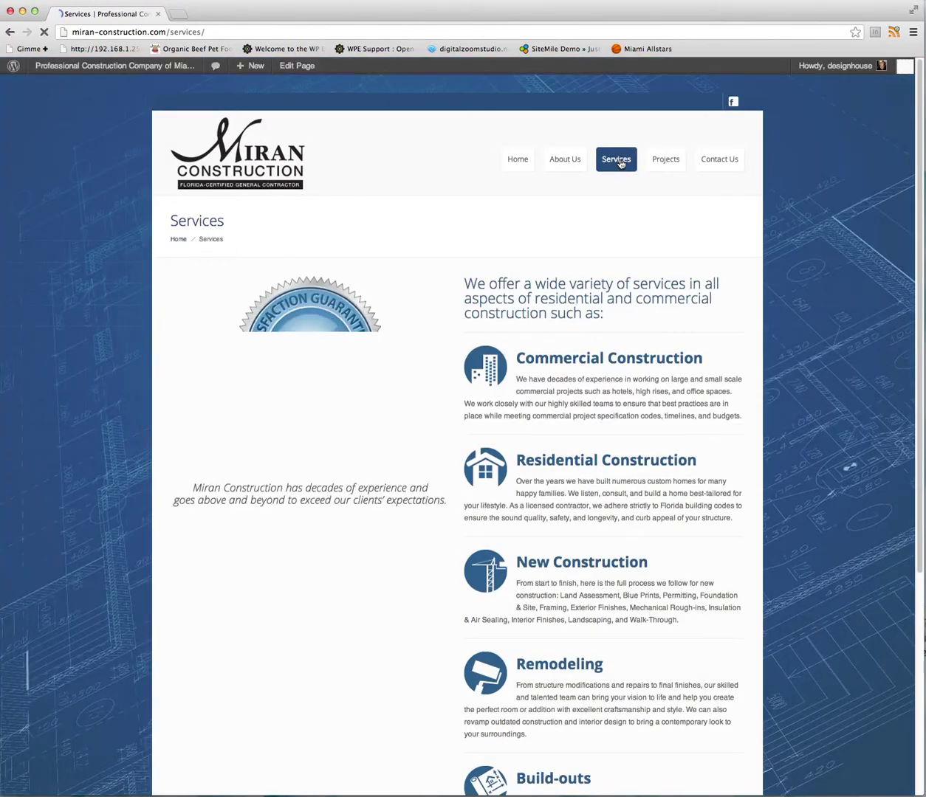
click(303, 67)
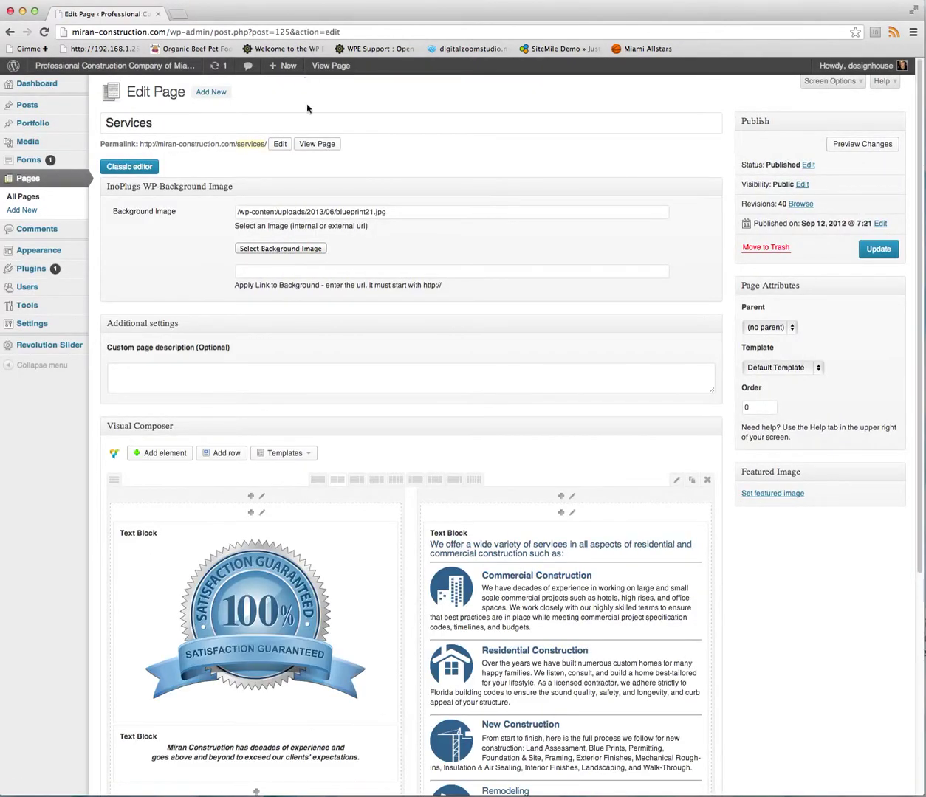
drag(921, 290, 916, 544)
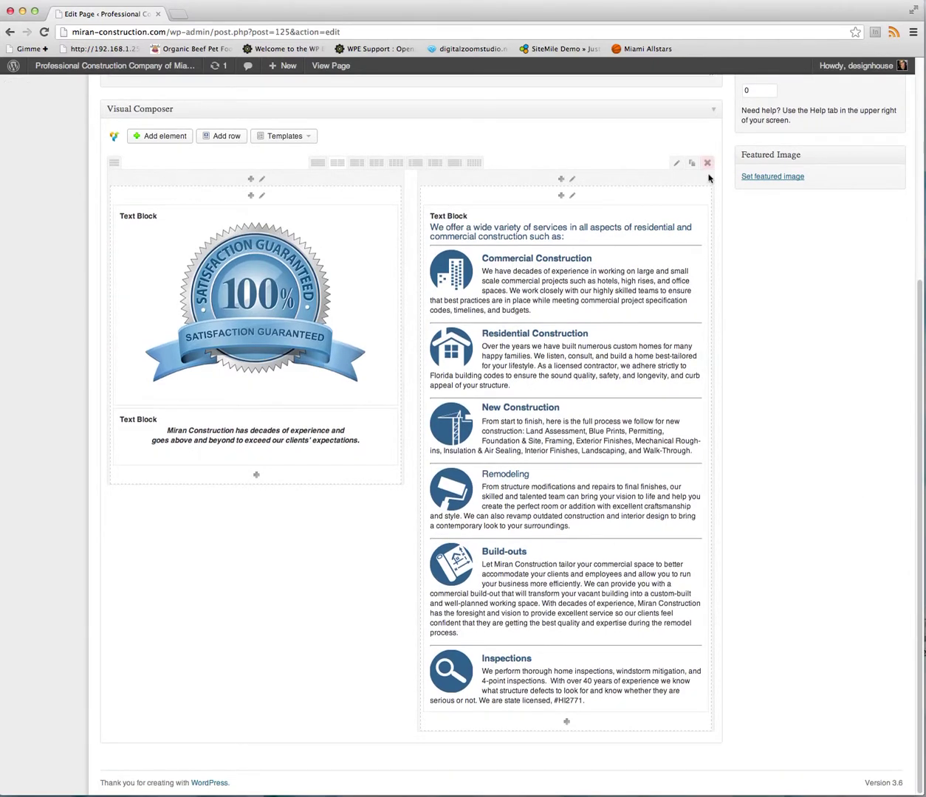
Open the services list text block, select Commercial, Residential and Inspections text, then discard unsaved.
click(684, 214)
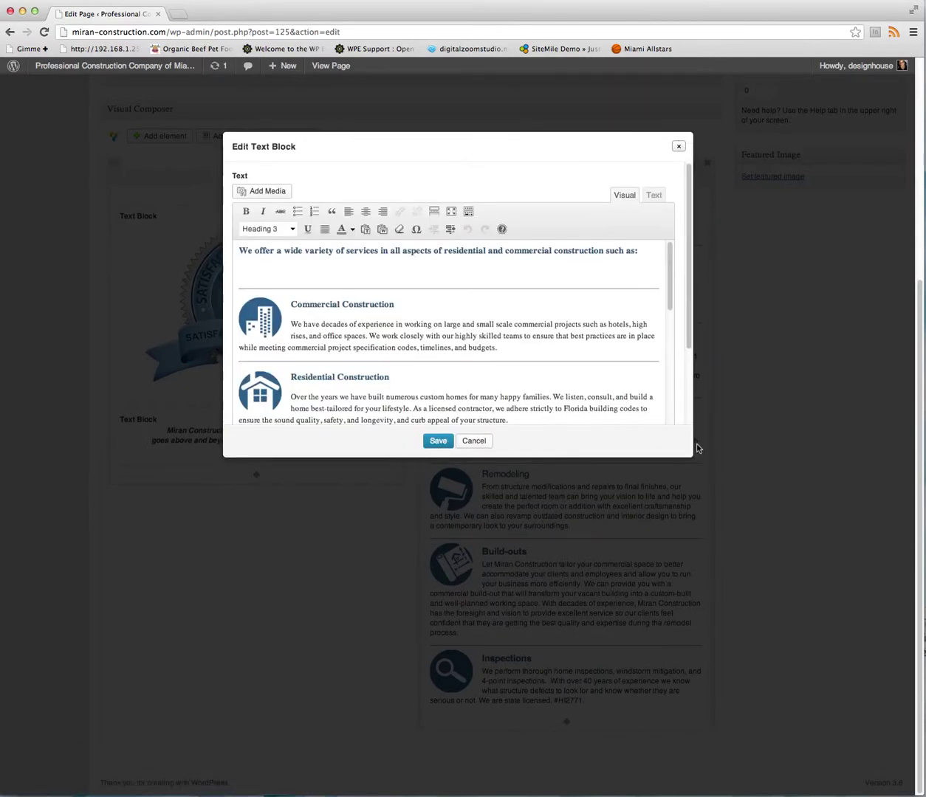
scroll(665, 296, down, 1)
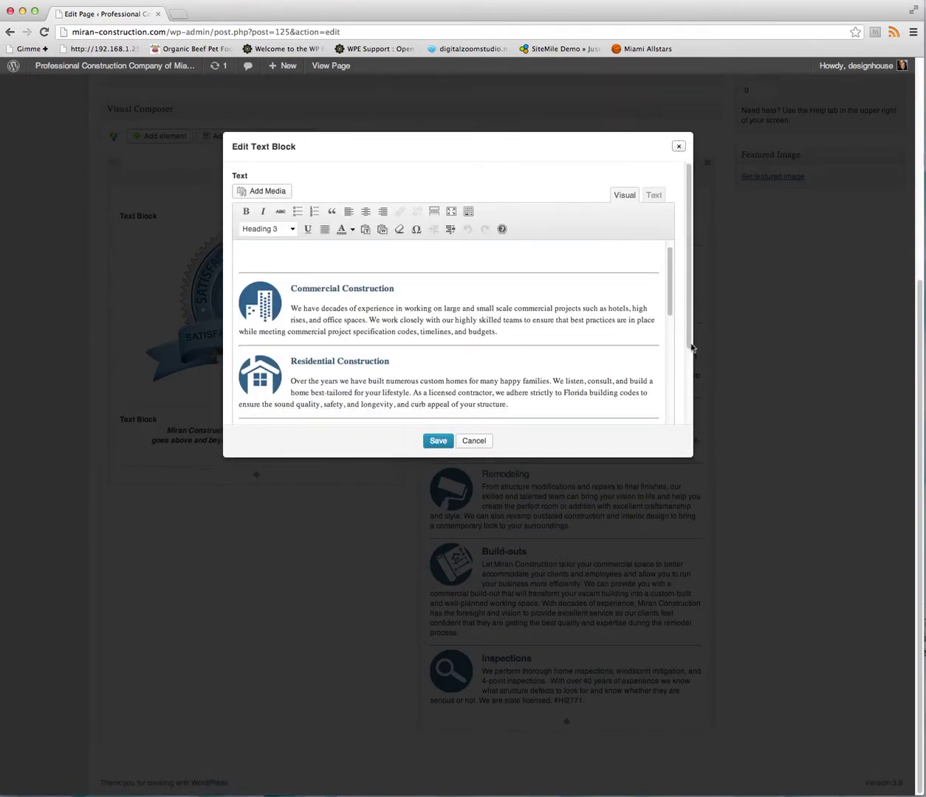
drag(400, 320, 476, 331)
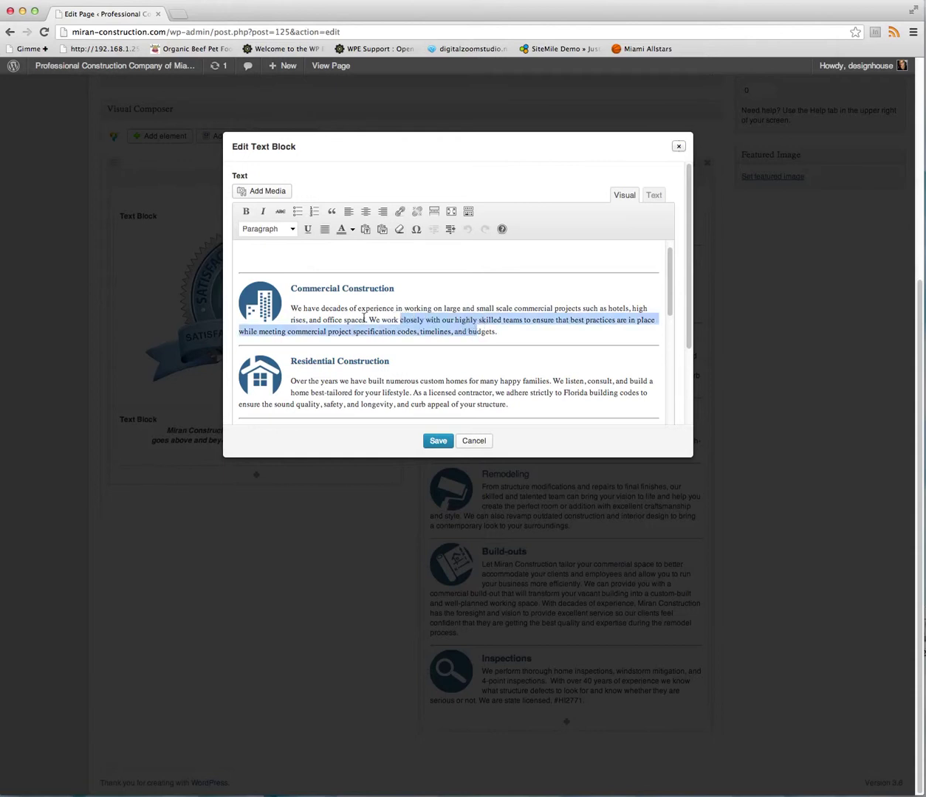
drag(385, 381, 430, 394)
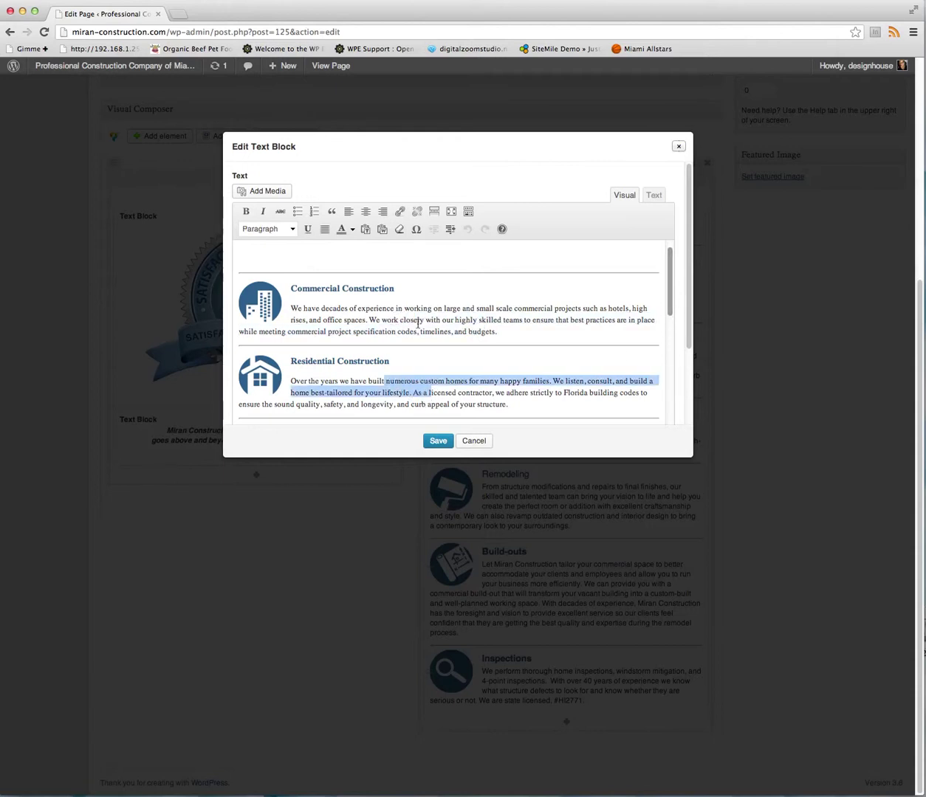
click(256, 319)
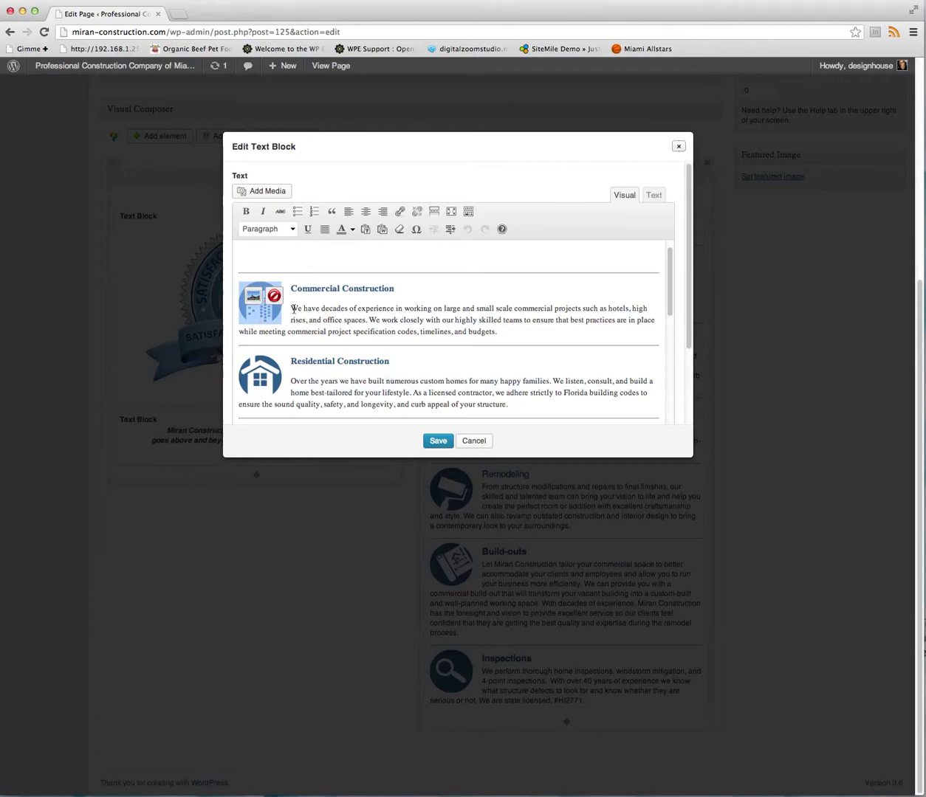
drag(671, 305, 668, 454)
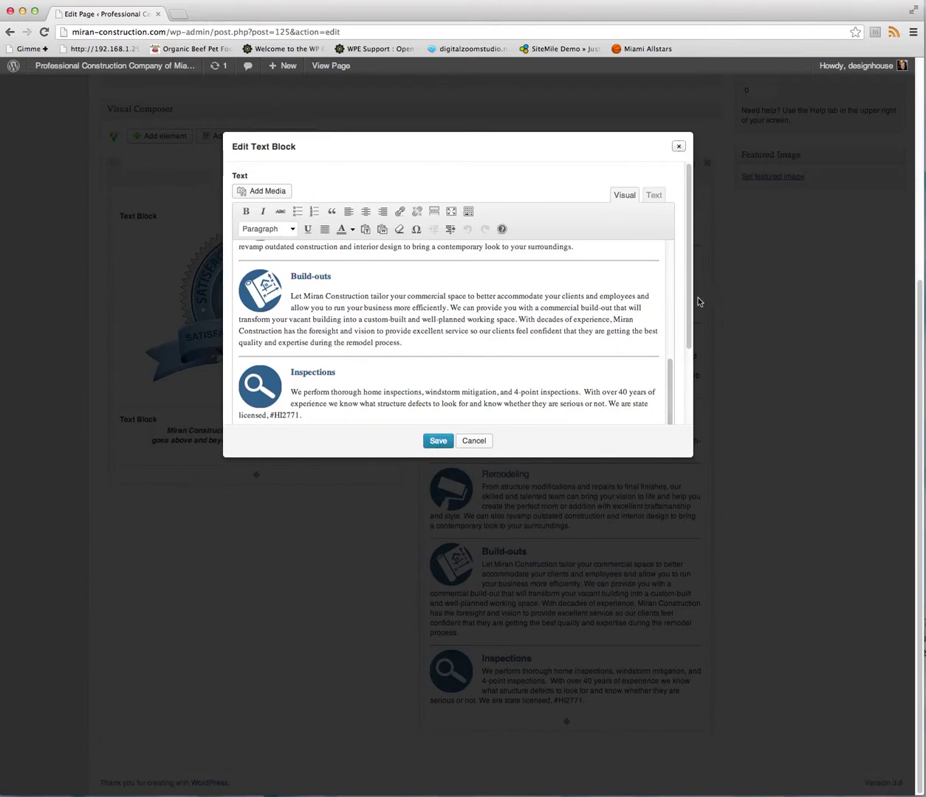
drag(691, 323, 692, 226)
drag(327, 400, 377, 403)
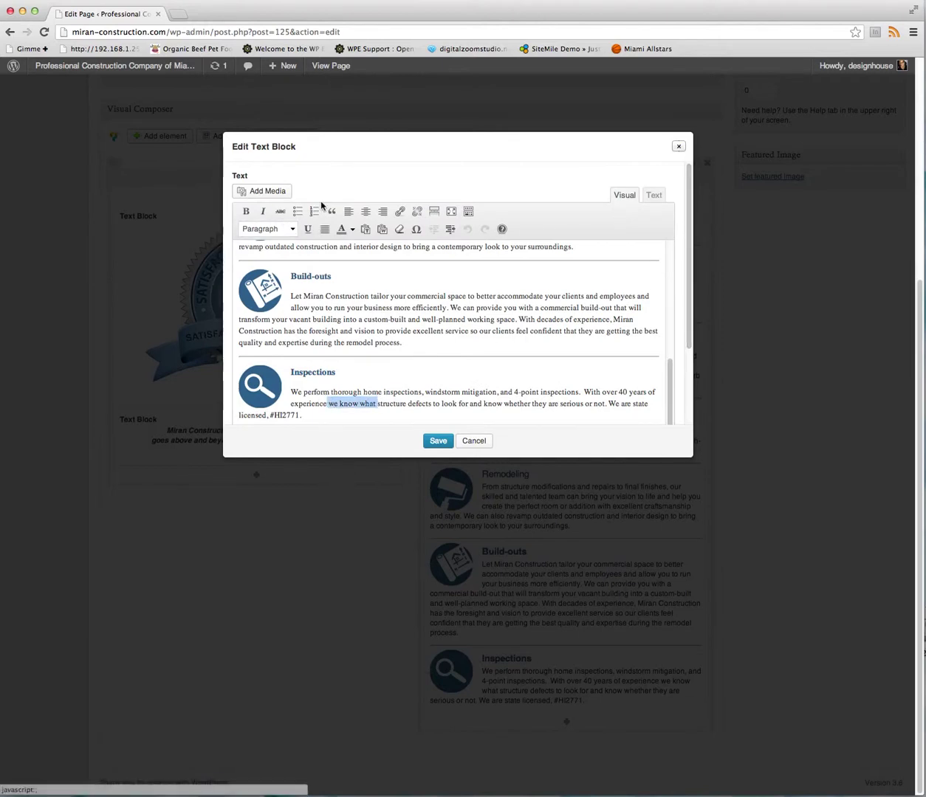
click(678, 146)
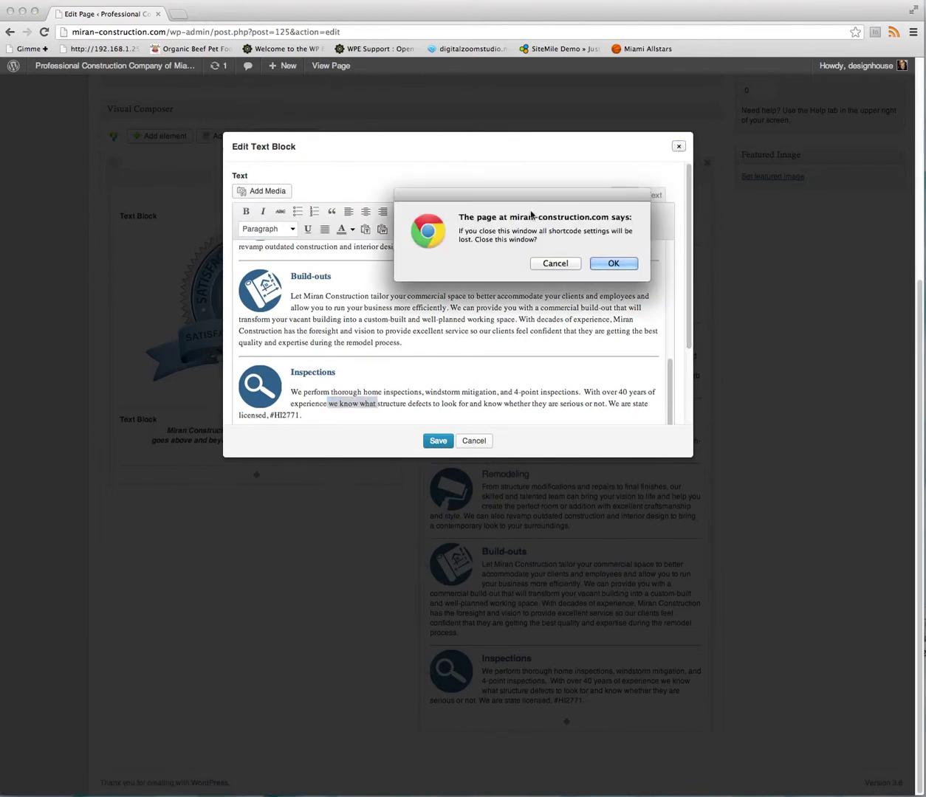
click(611, 265)
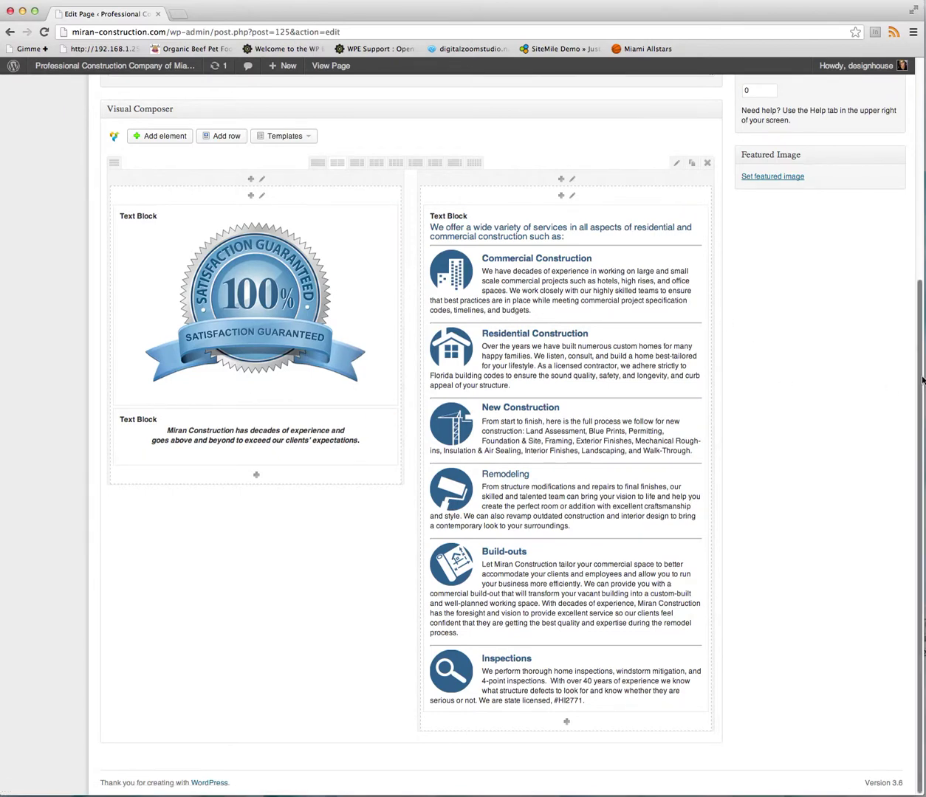
scroll(914, 380, up, 5)
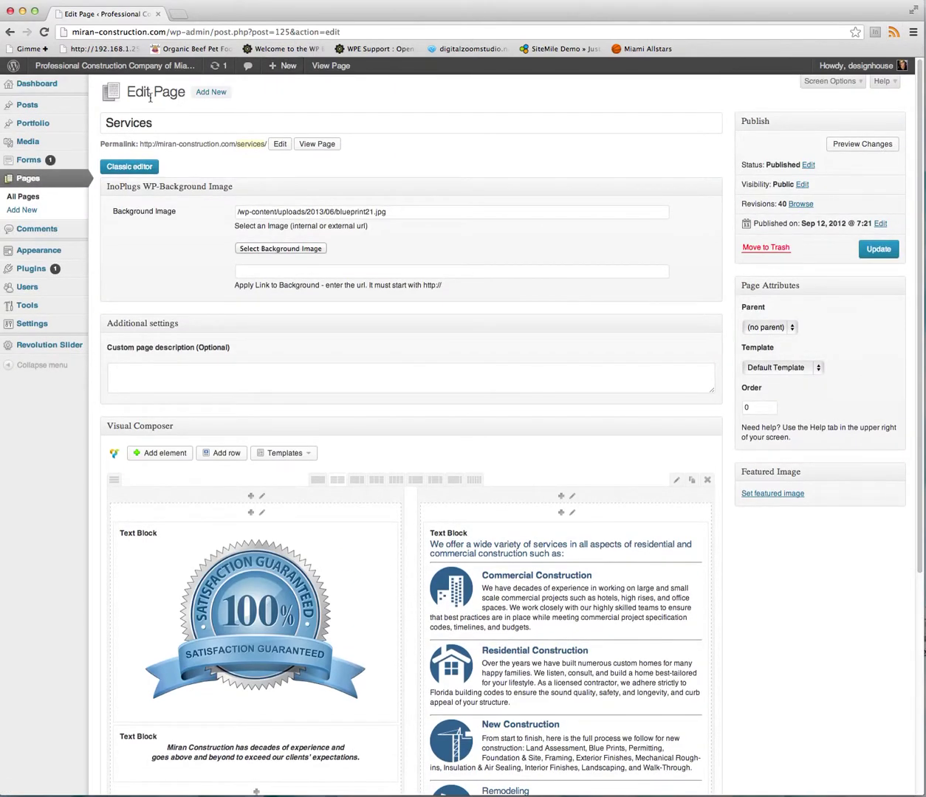
Go from the live site's Contact Us page into its page editor to view its form, map and contact blocks.
click(108, 66)
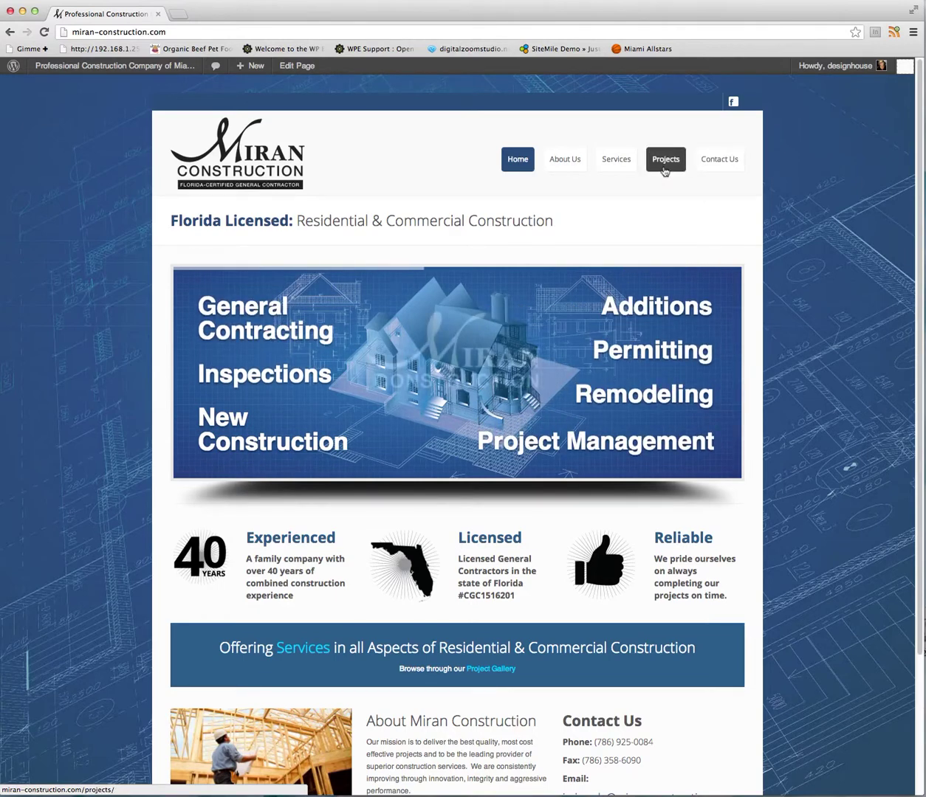
click(727, 168)
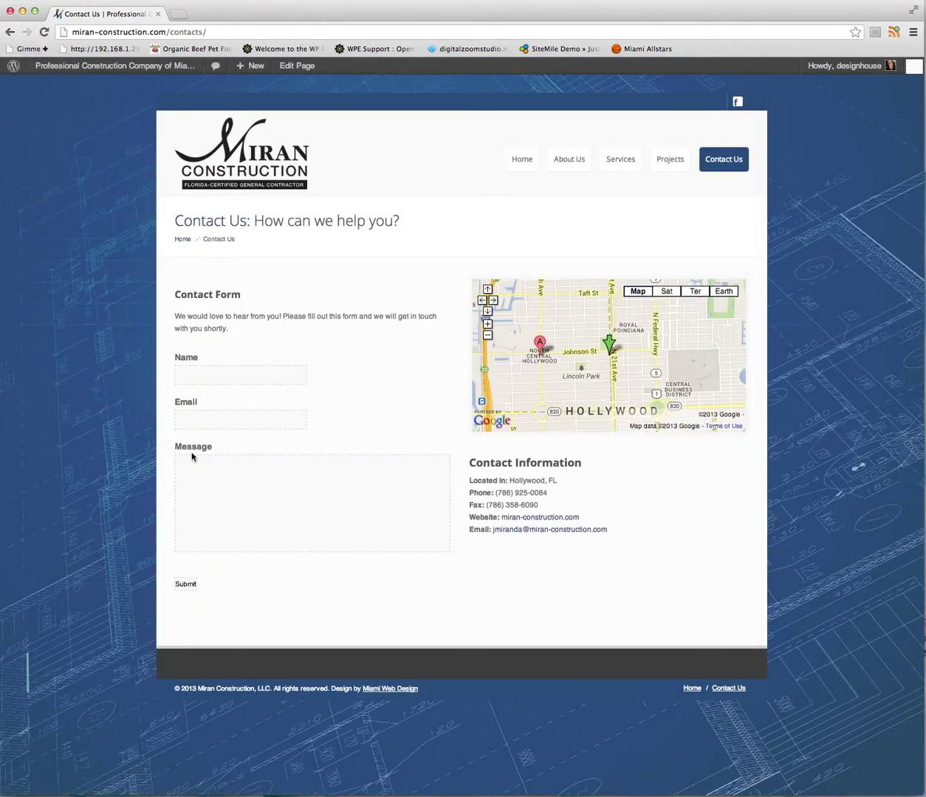
click(297, 67)
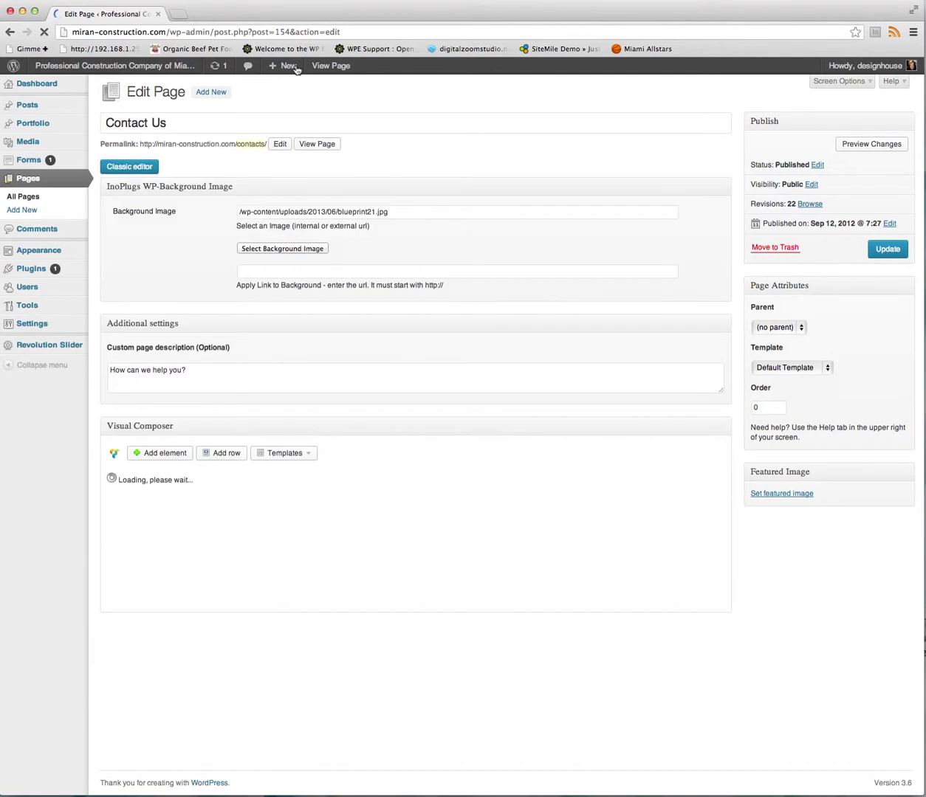
mouse_move(144, 528)
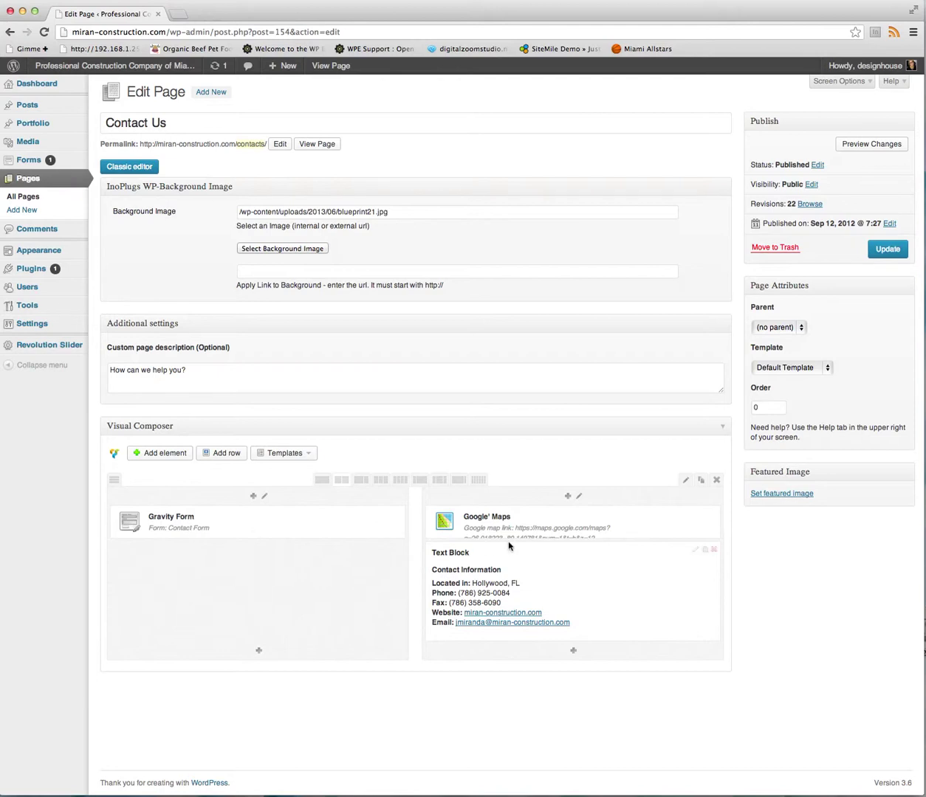
mouse_move(508, 570)
Look at the contact information block's e-mail link, then close the block without changes.
click(695, 551)
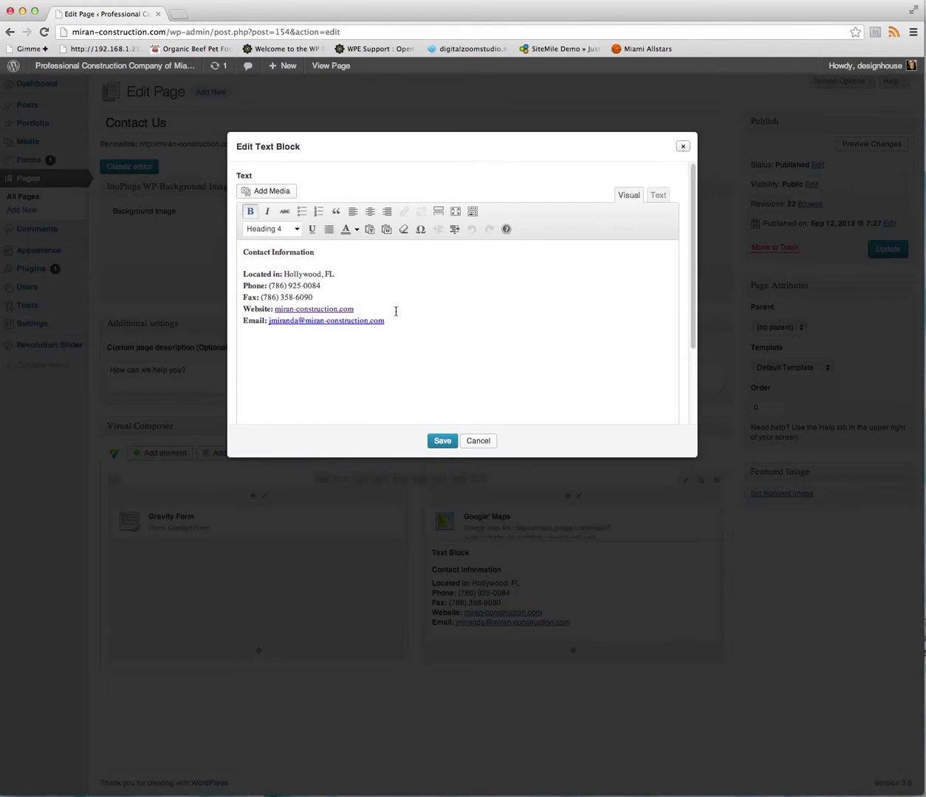
drag(386, 323, 307, 321)
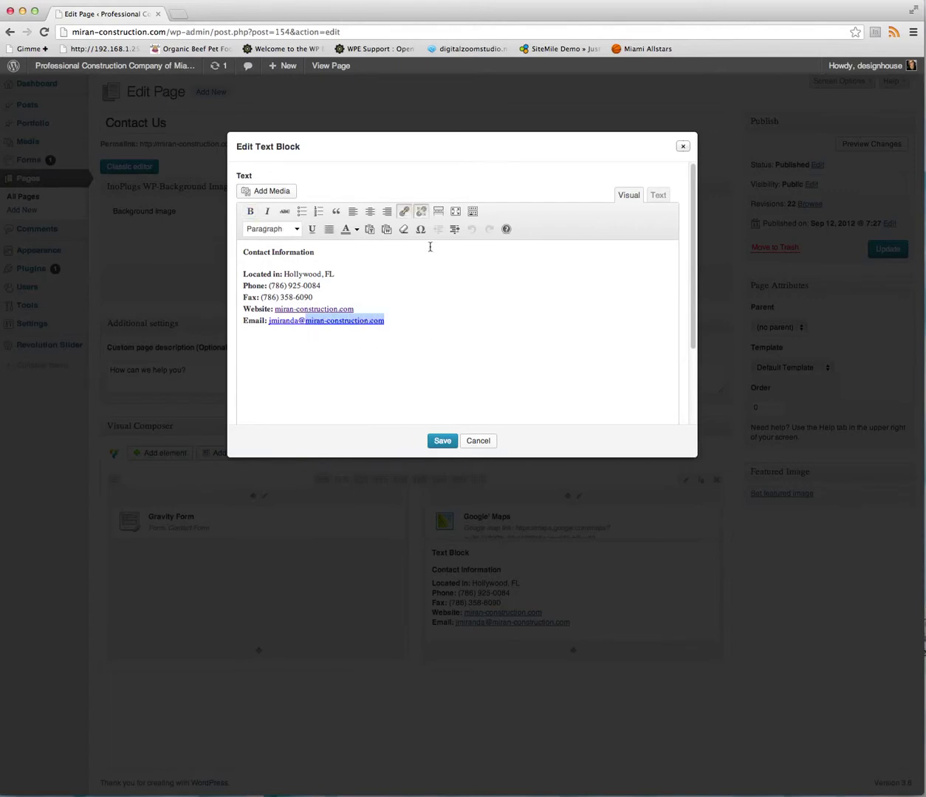
click(385, 319)
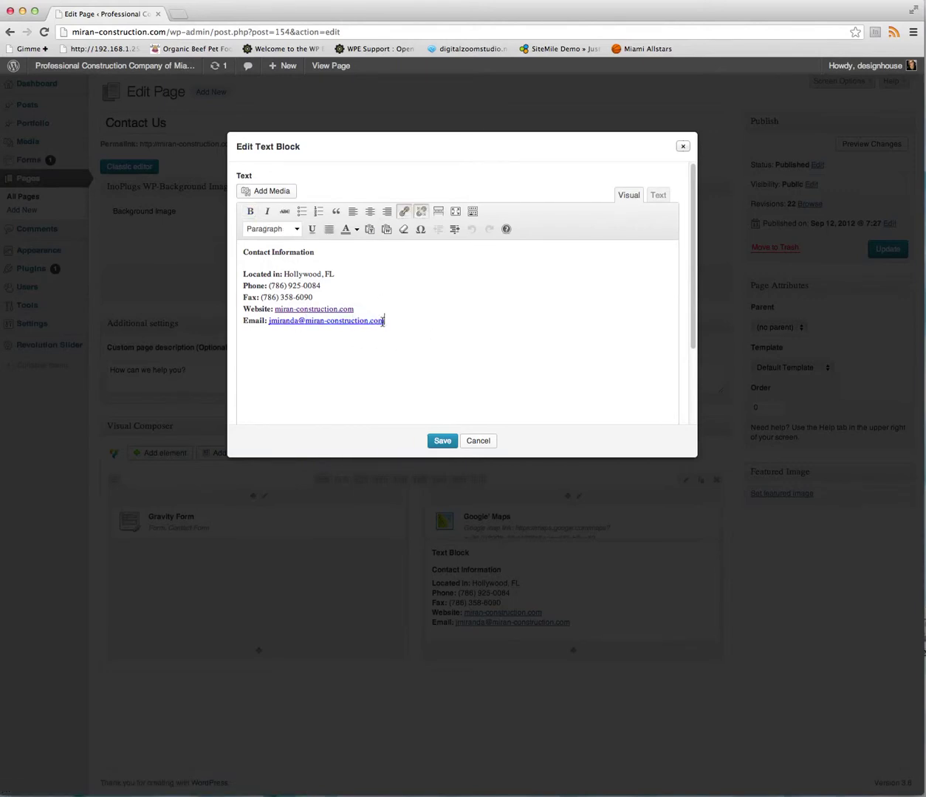
click(478, 442)
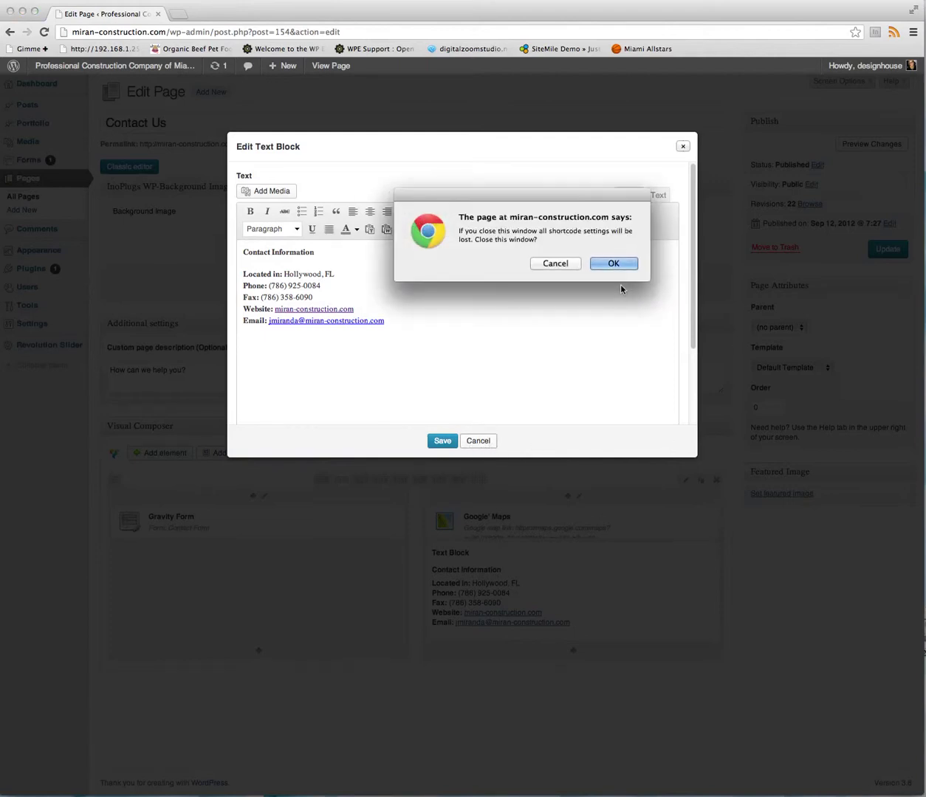
click(617, 264)
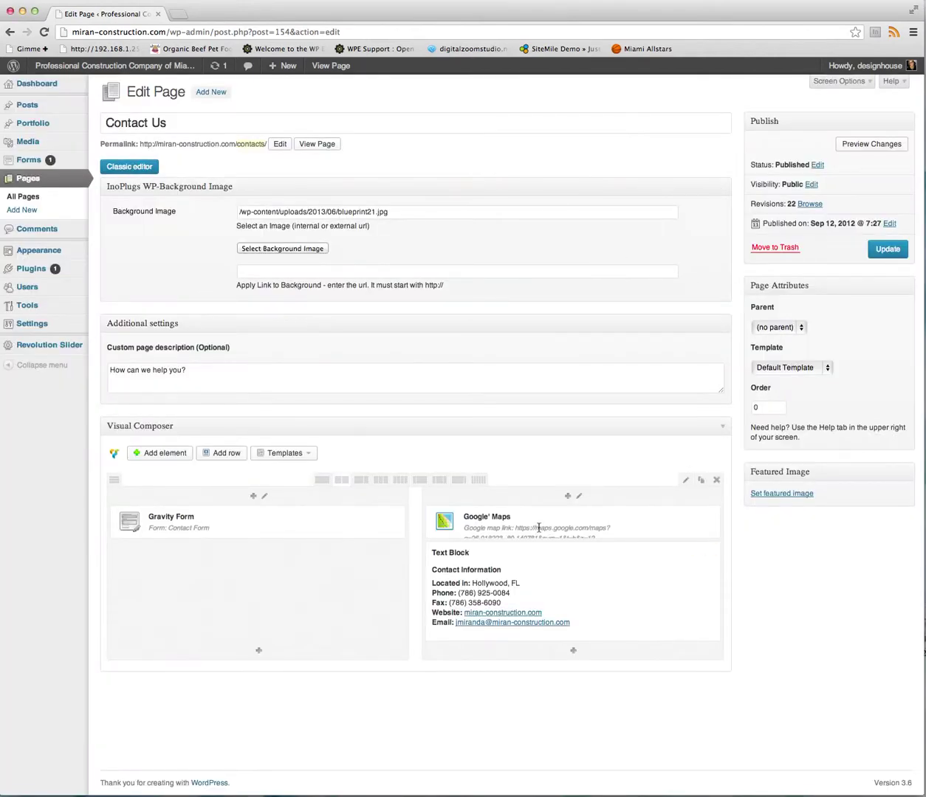
Check the Google Maps link, discard the map settings, and go to the Forms list.
click(694, 515)
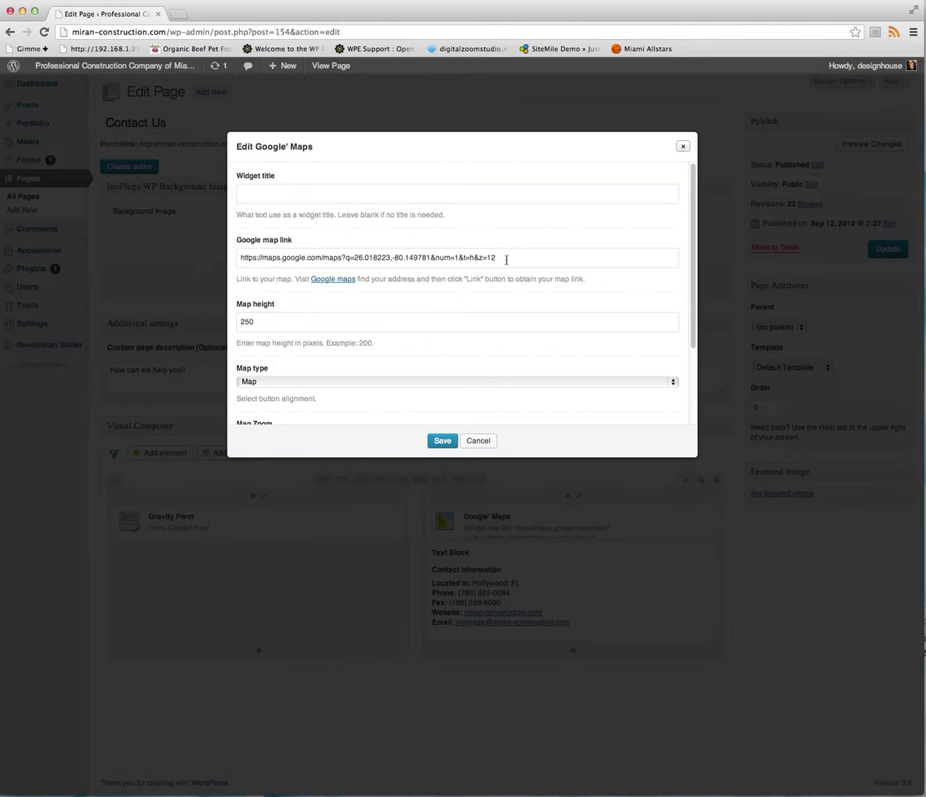
drag(506, 260, 192, 257)
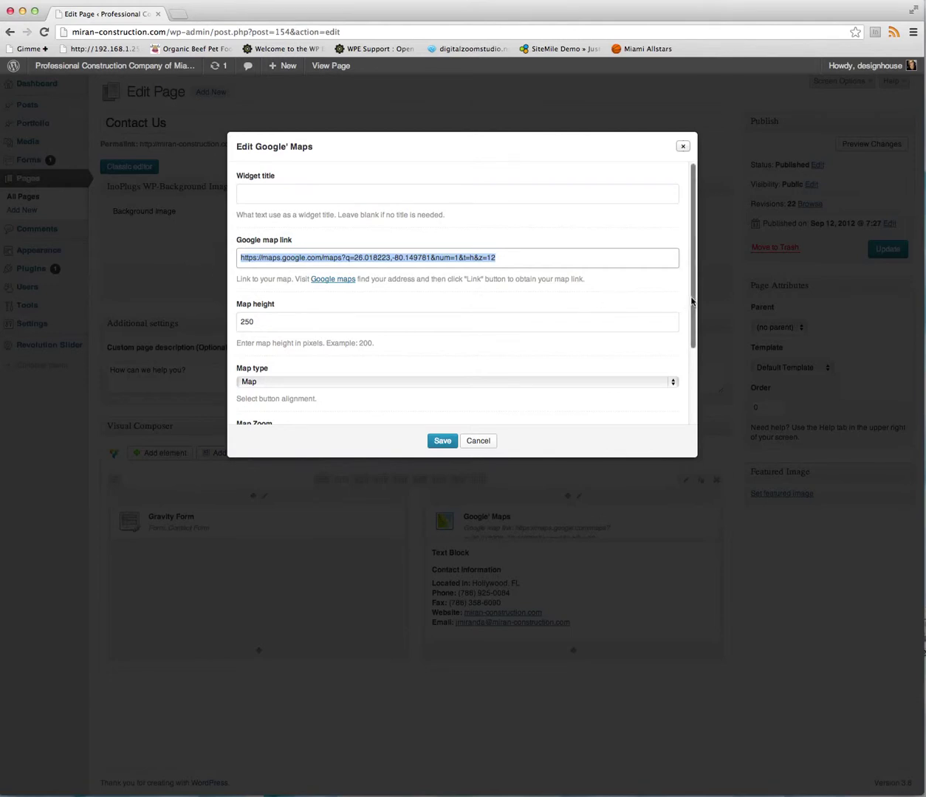
drag(691, 302, 441, 484)
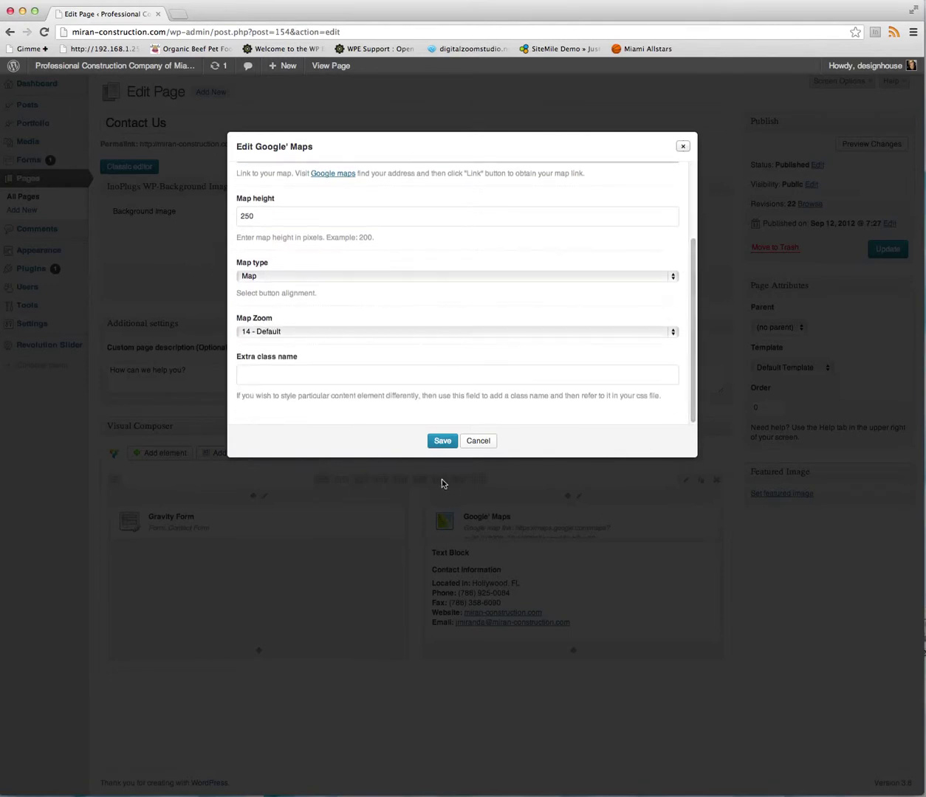
click(479, 442)
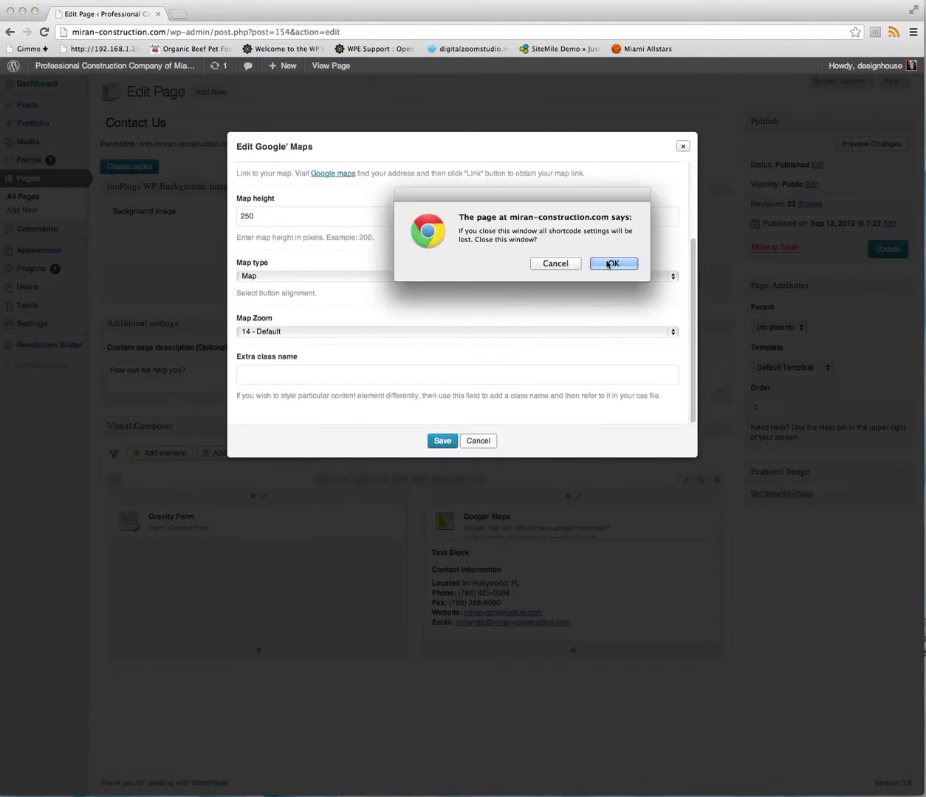
click(588, 263)
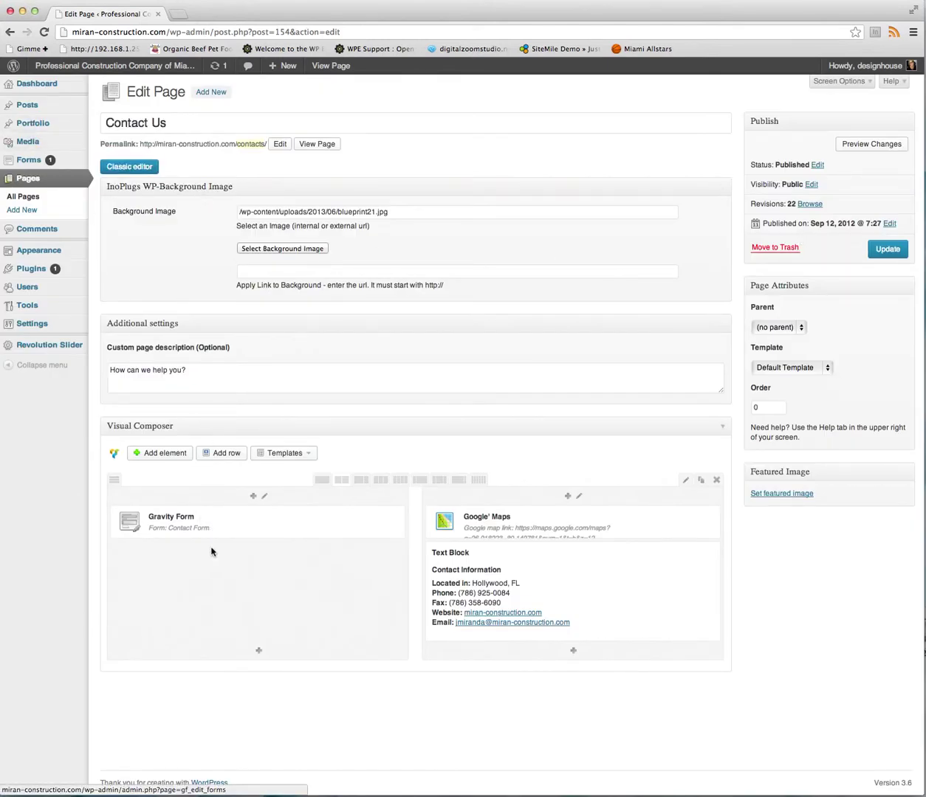
mouse_move(30, 160)
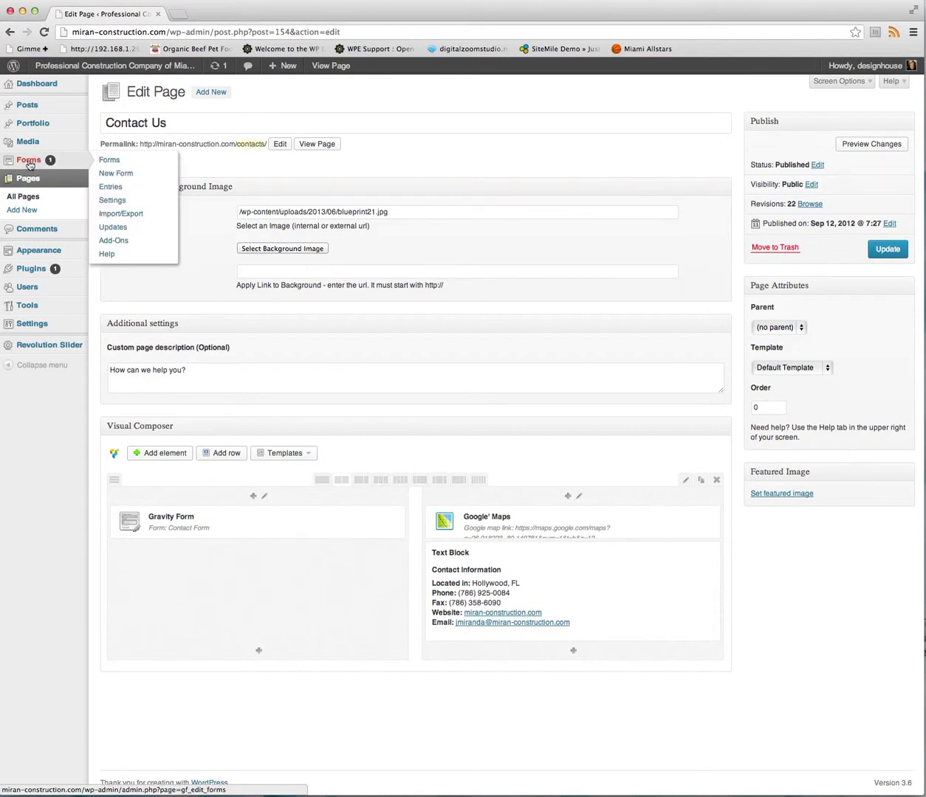
click(75, 163)
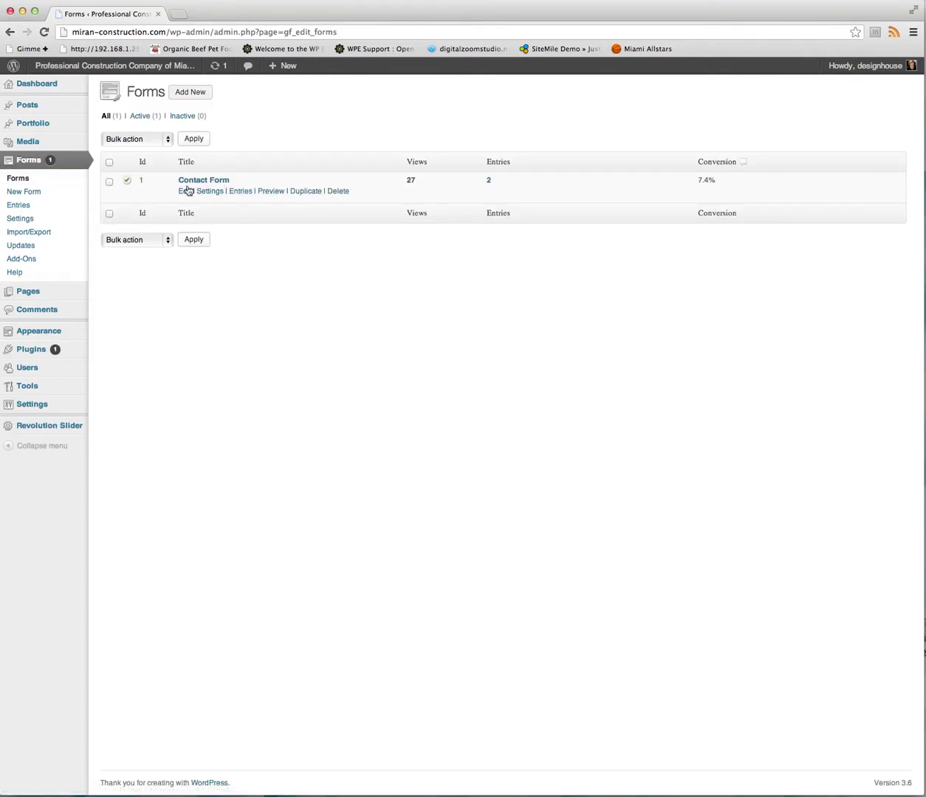
Open Contact Form in the Gravity Forms editor to see its Name, Email and Message fields.
click(184, 193)
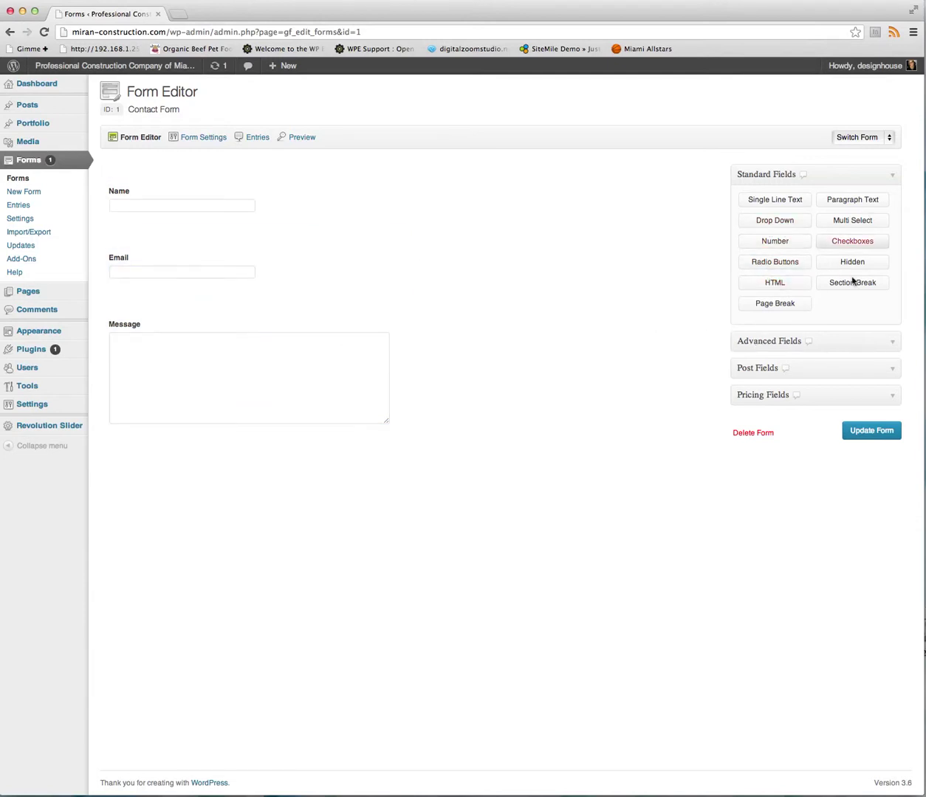
Add an Address field between Email and Message, delete it again, then visit the live site.
click(885, 346)
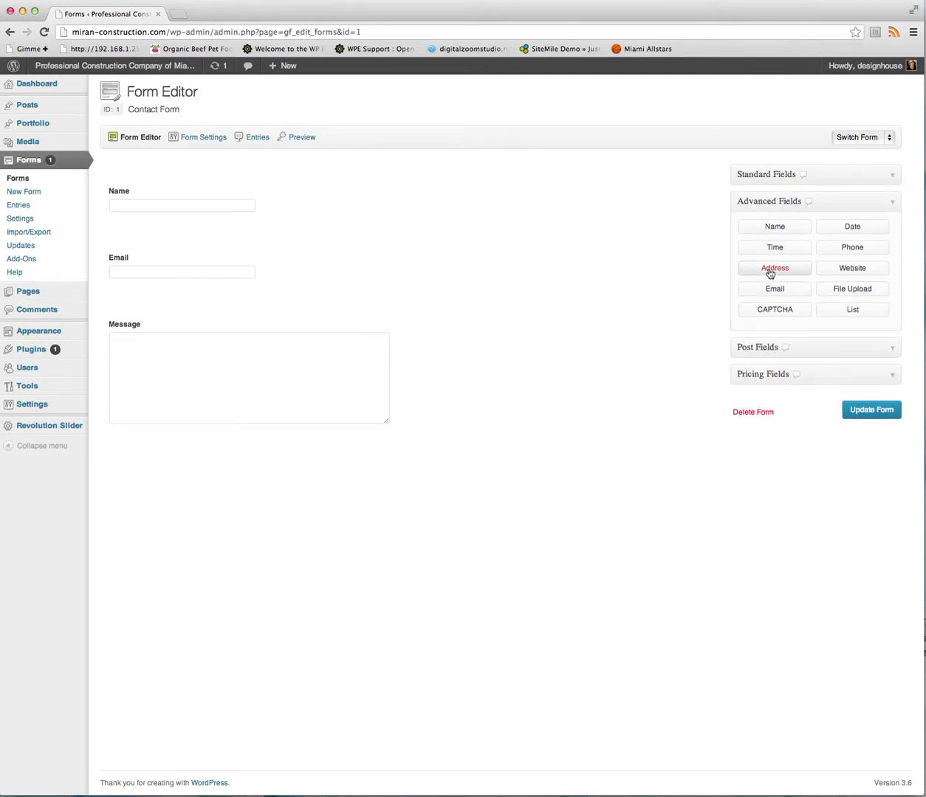
click(770, 274)
drag(219, 457, 219, 304)
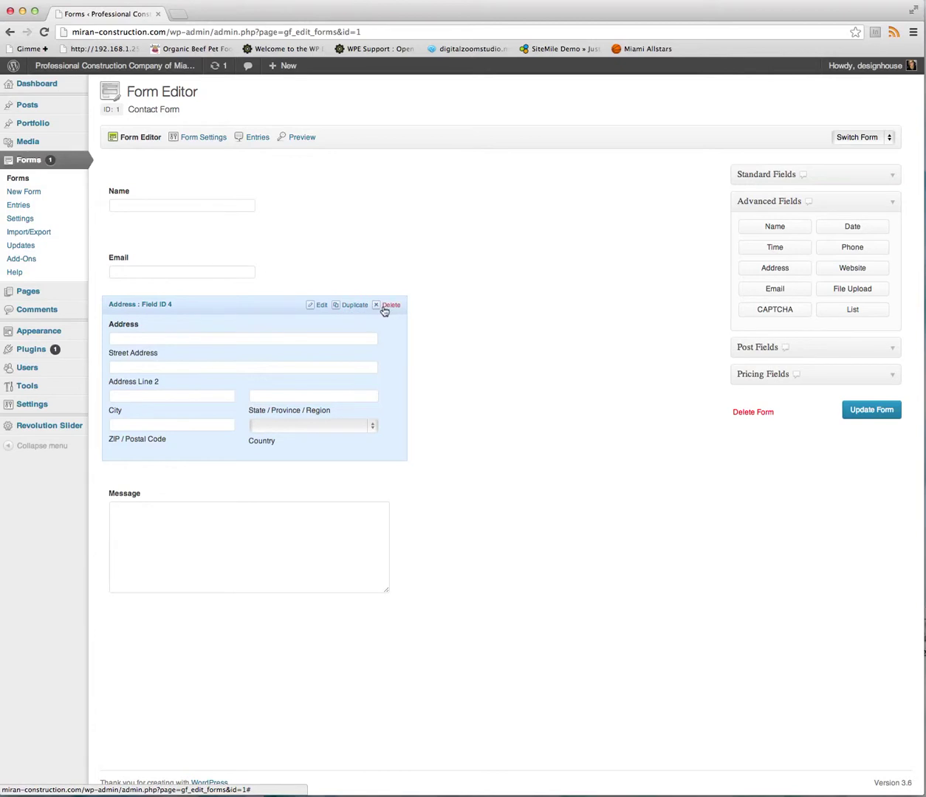
click(391, 305)
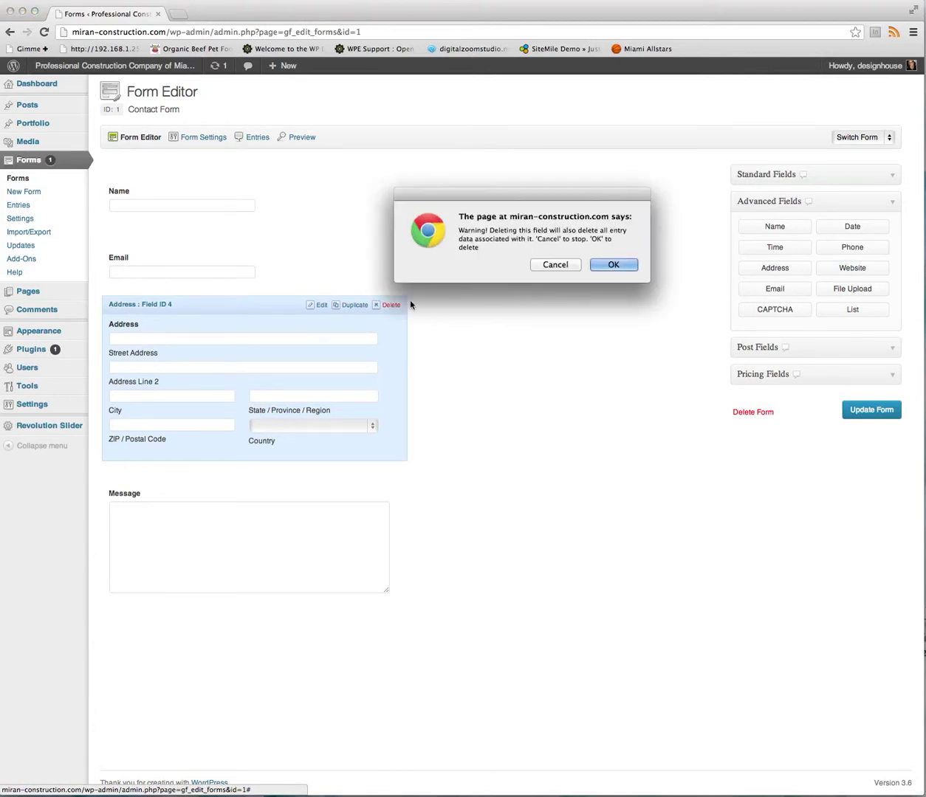
click(617, 263)
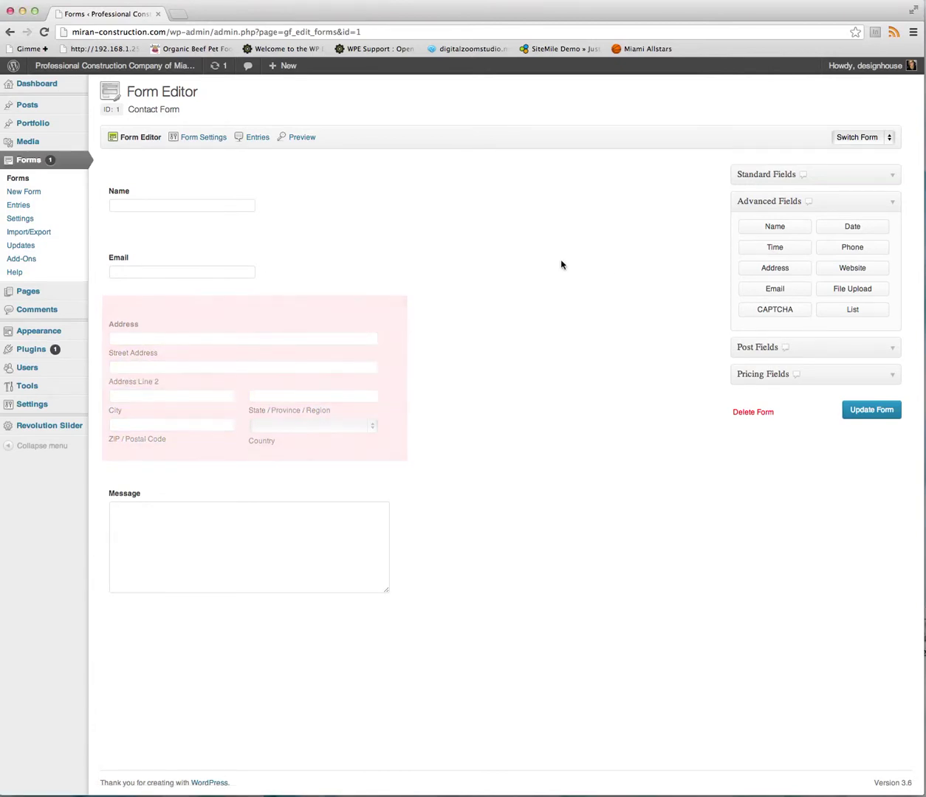
mouse_move(242, 381)
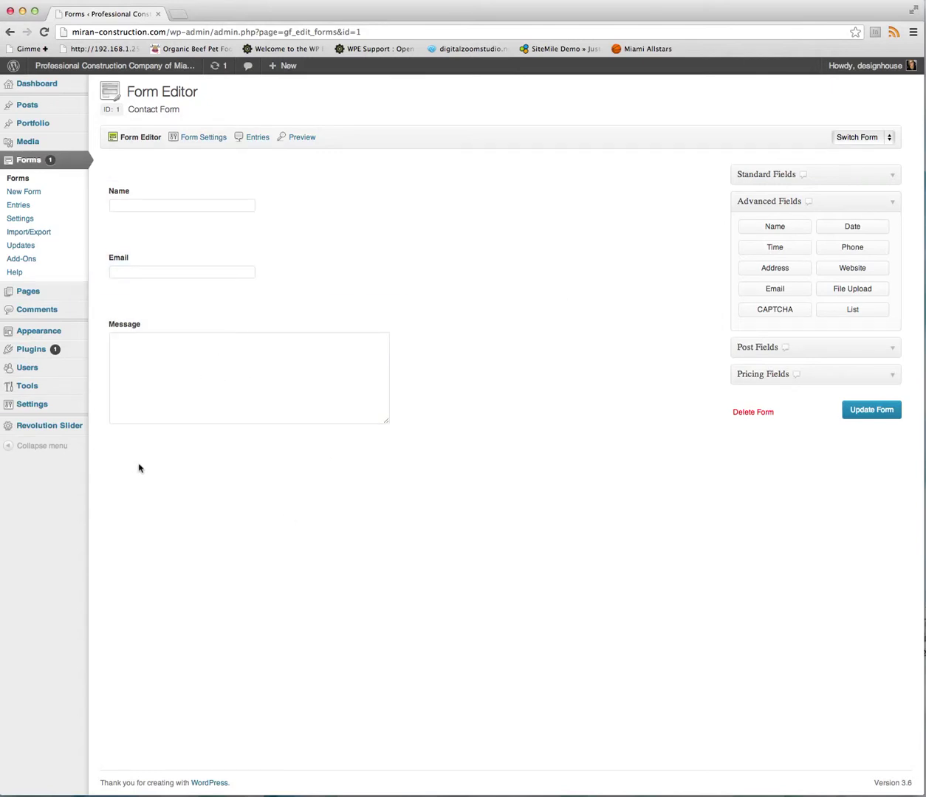
click(169, 69)
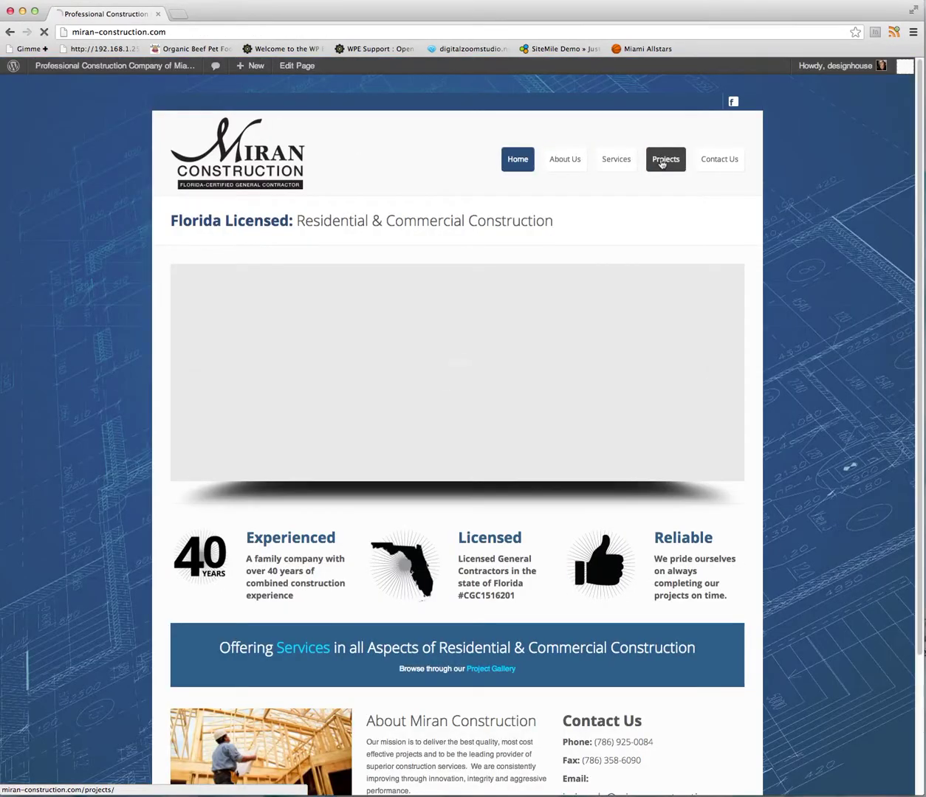
View the live Projects portfolio page, then return to the admin Dashboard.
click(663, 161)
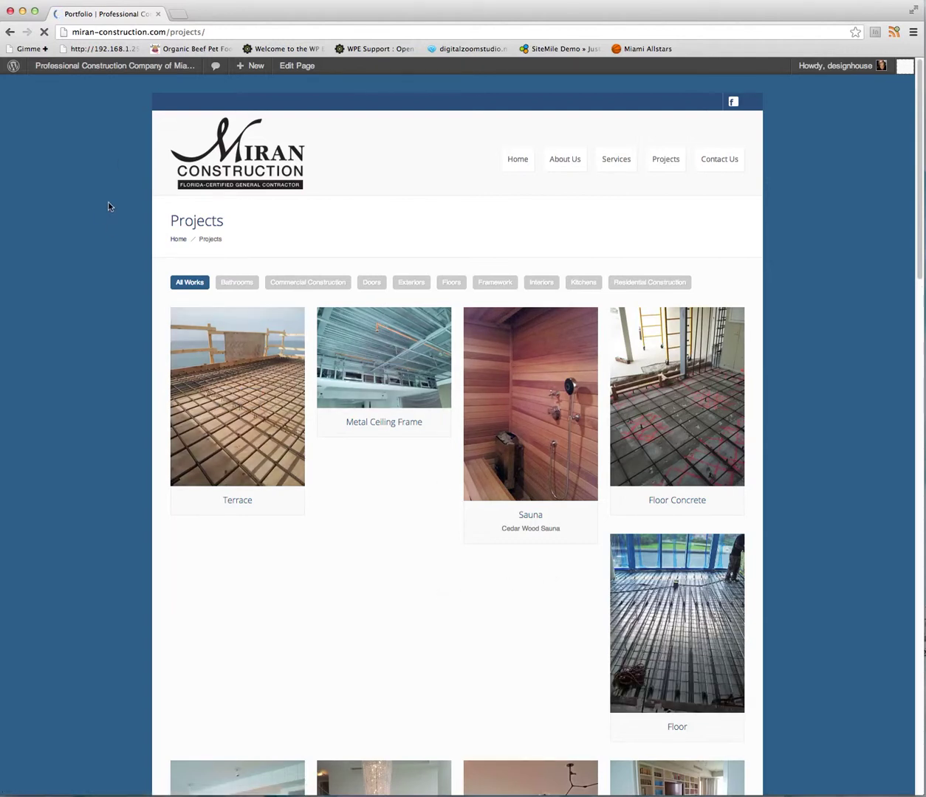
mouse_move(60, 75)
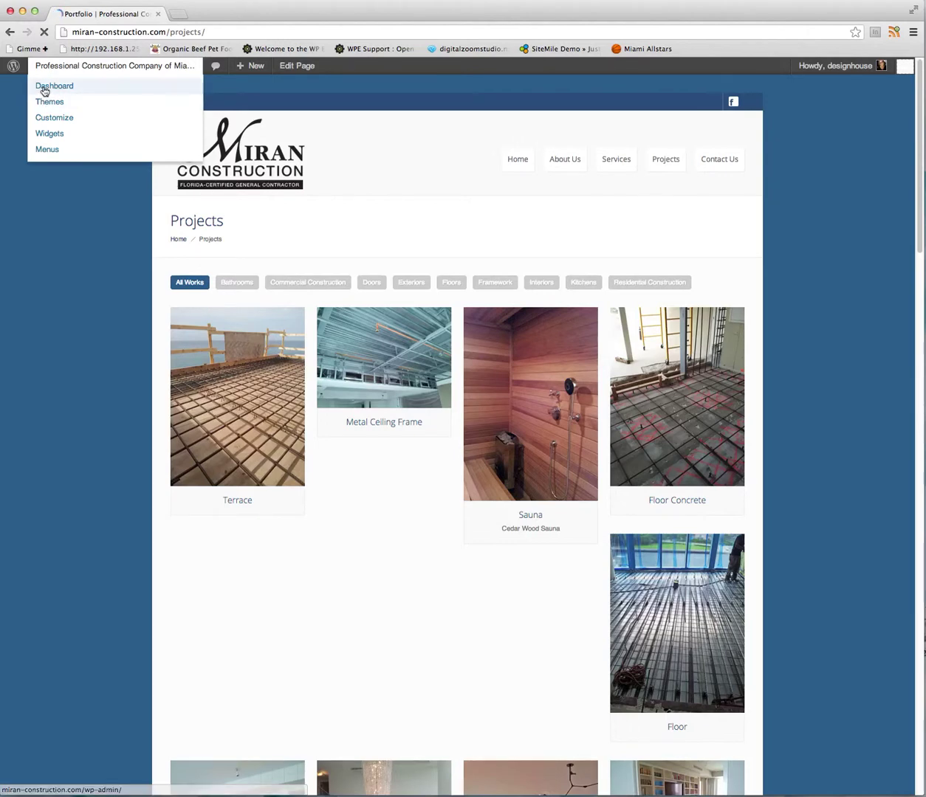
click(44, 87)
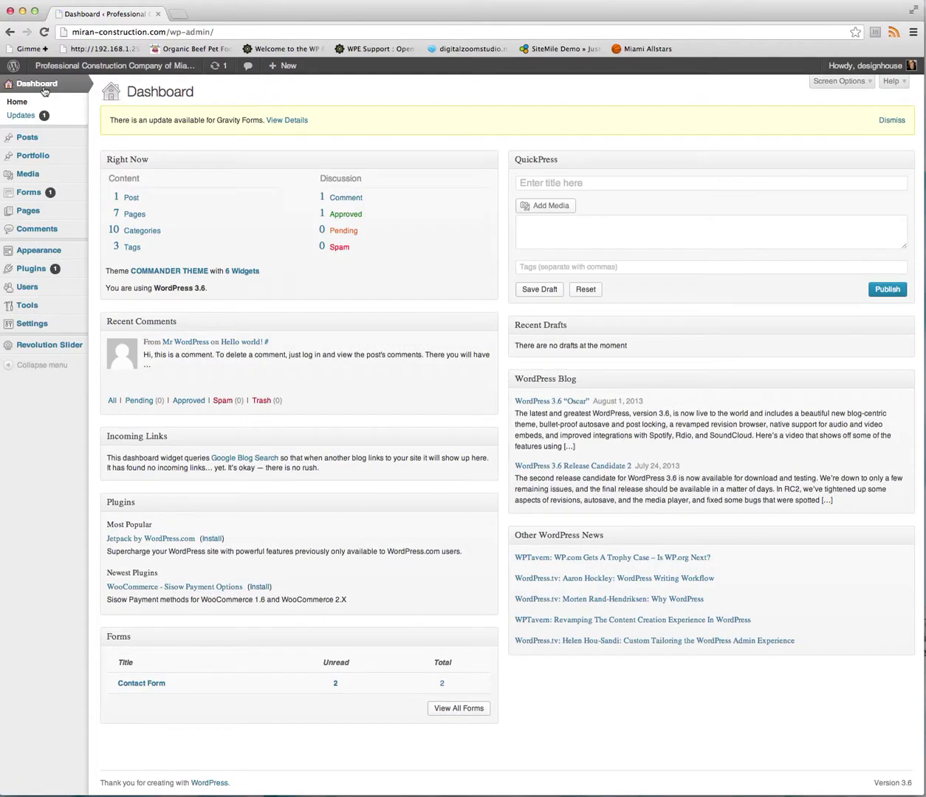
Open the Bathroom 1 post from the Portfolio posts list.
mouse_move(47, 159)
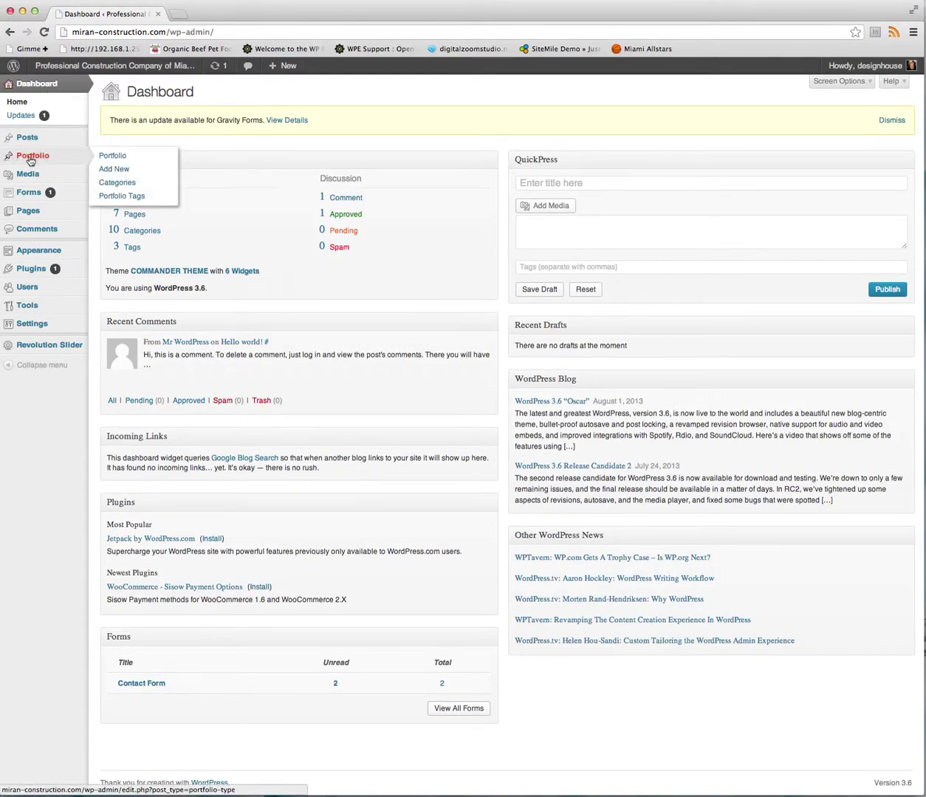
click(44, 160)
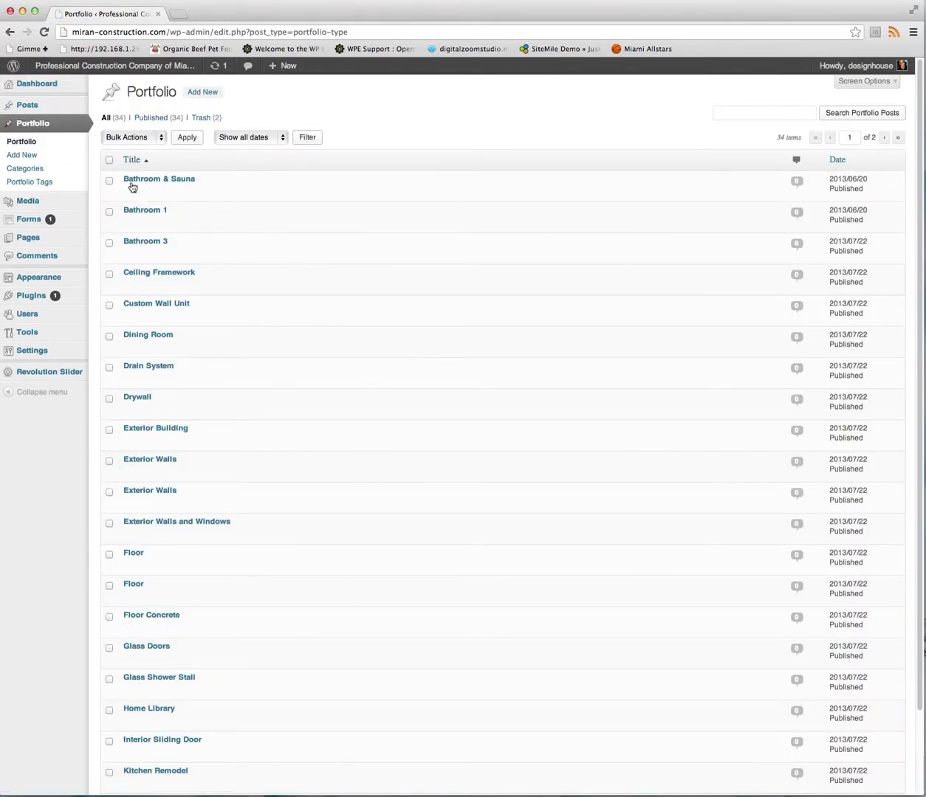
click(152, 213)
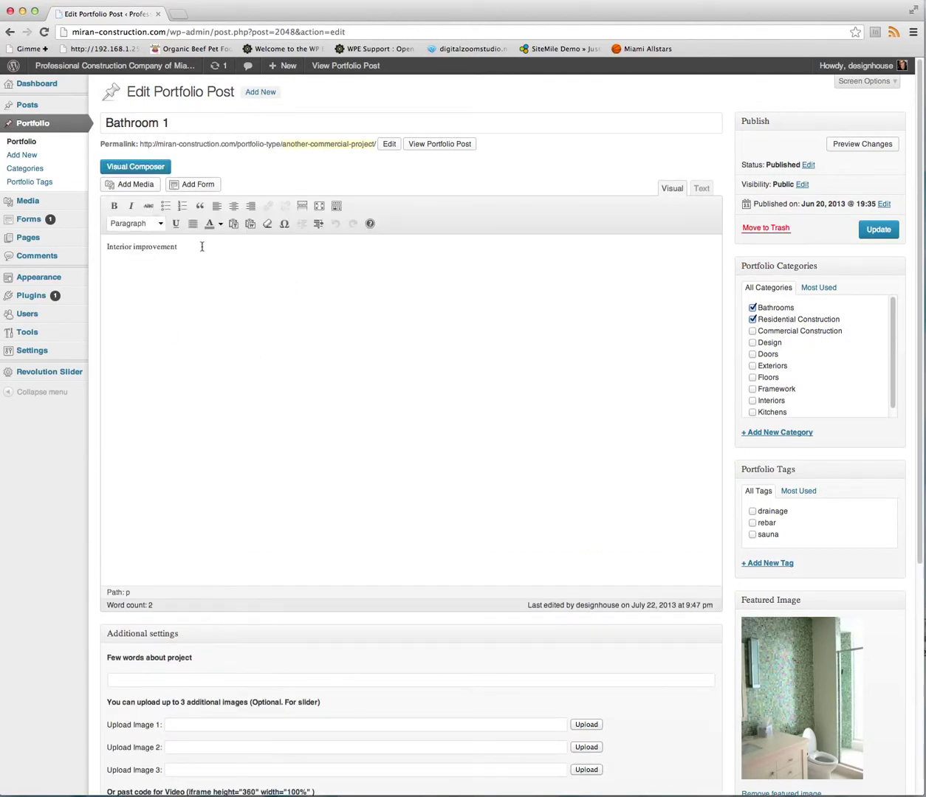
Remove Bathroom 1's current featured image and bring up the Set Featured Image upload panel.
drag(202, 247, 99, 246)
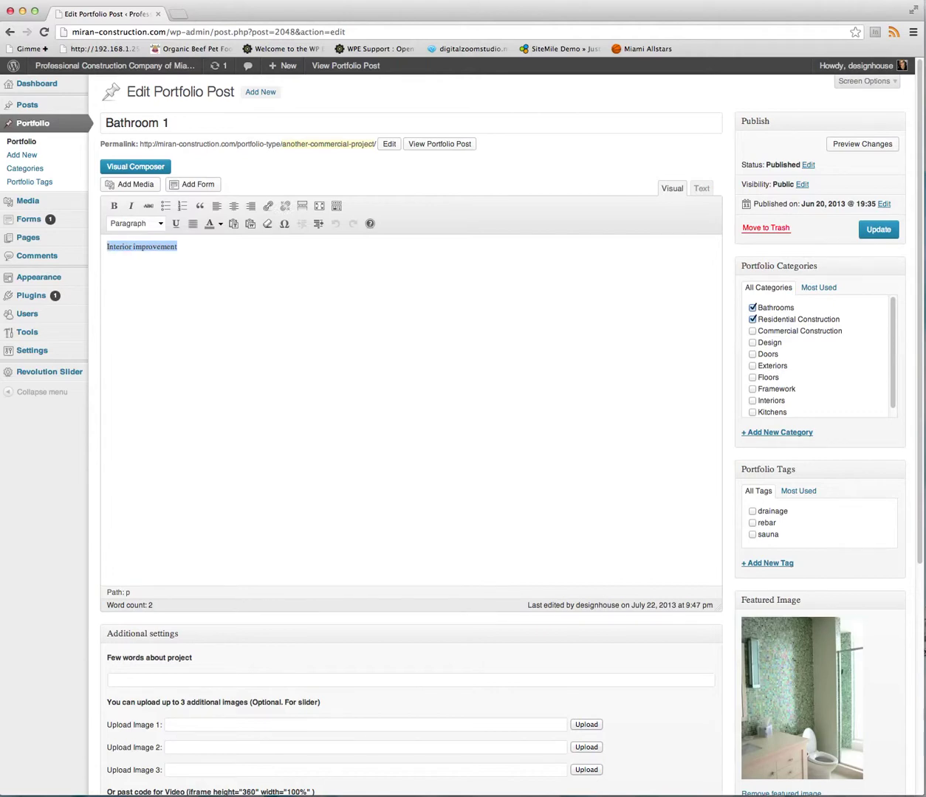
drag(921, 338, 917, 496)
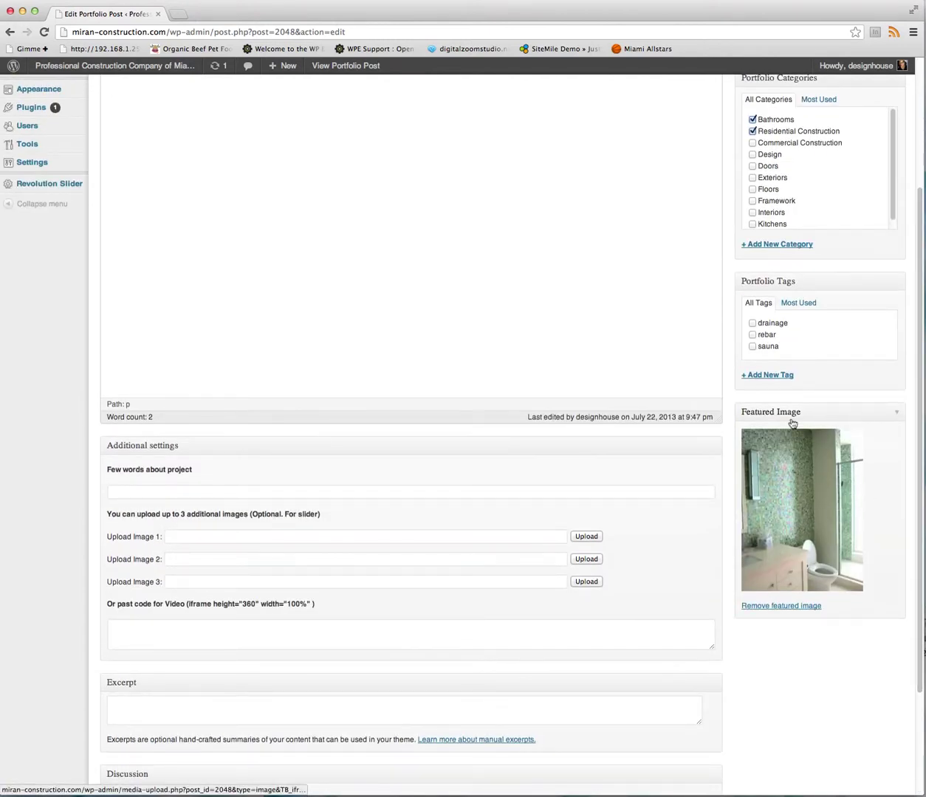
click(787, 611)
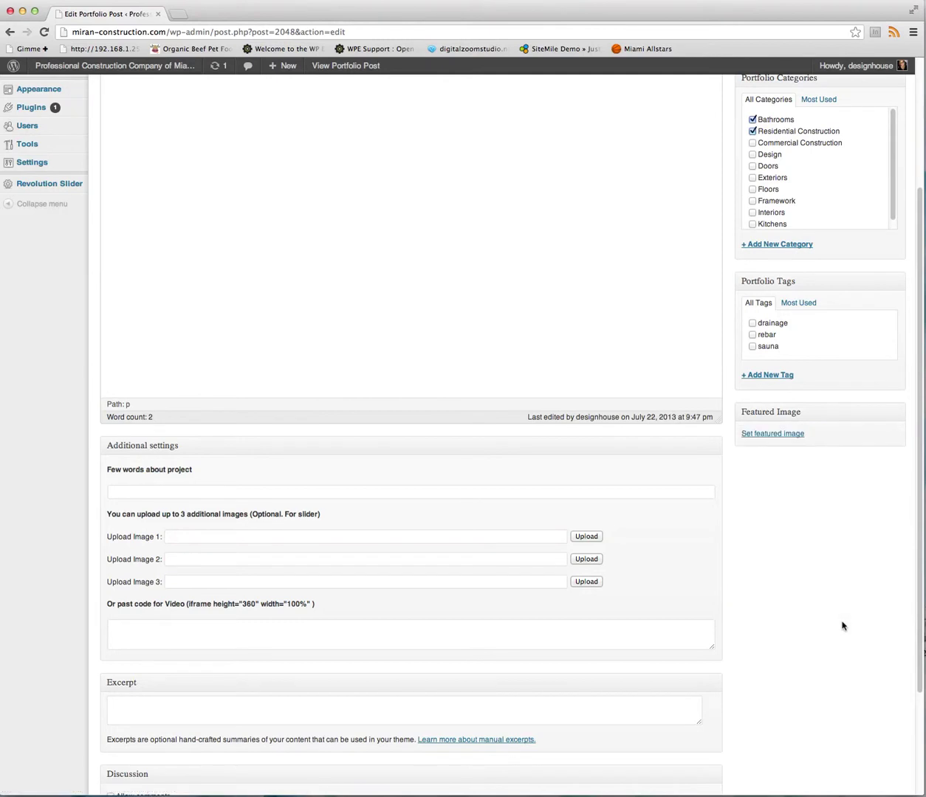
click(765, 436)
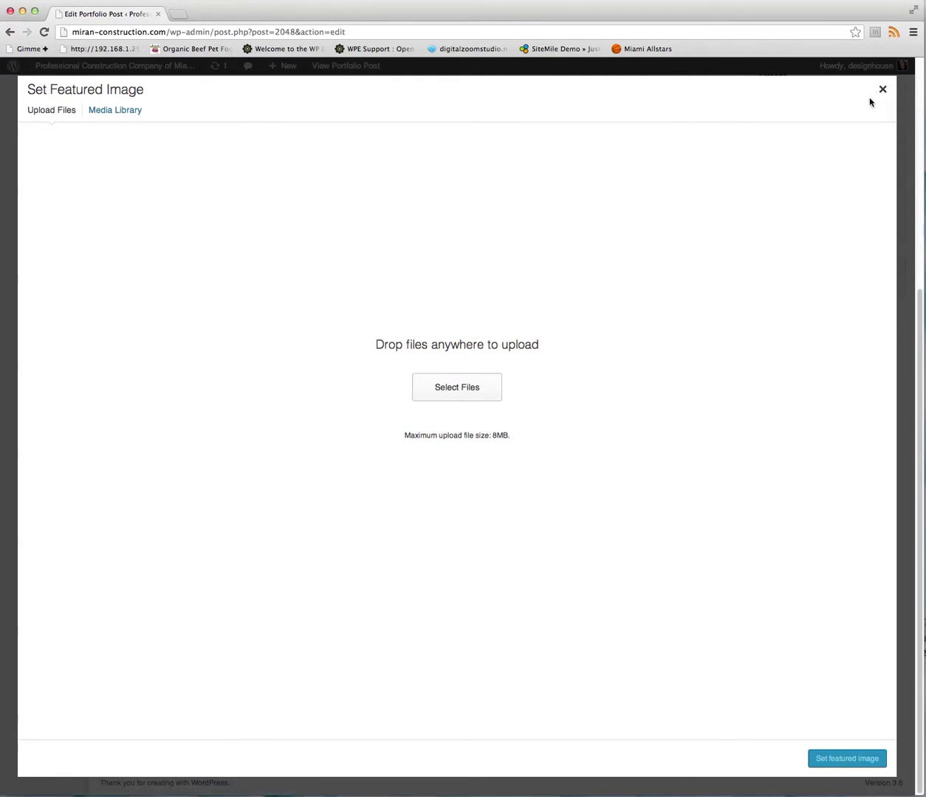
Pick the green mosaic-tile bathroom photo from the Media Library as the featured image.
click(134, 112)
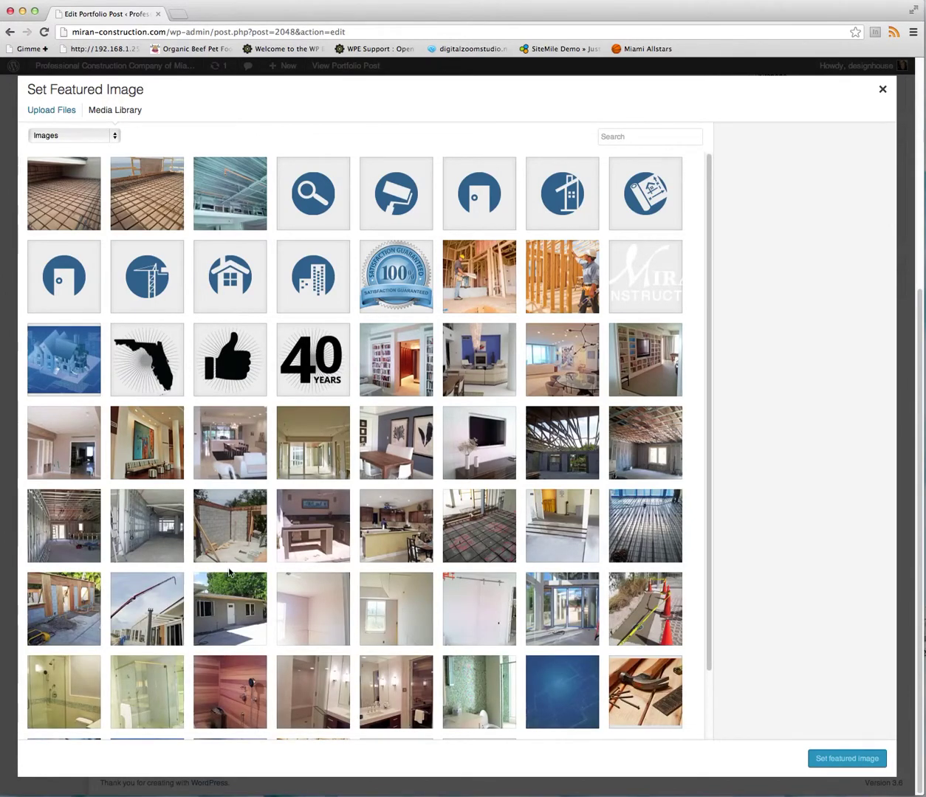
click(465, 698)
click(813, 758)
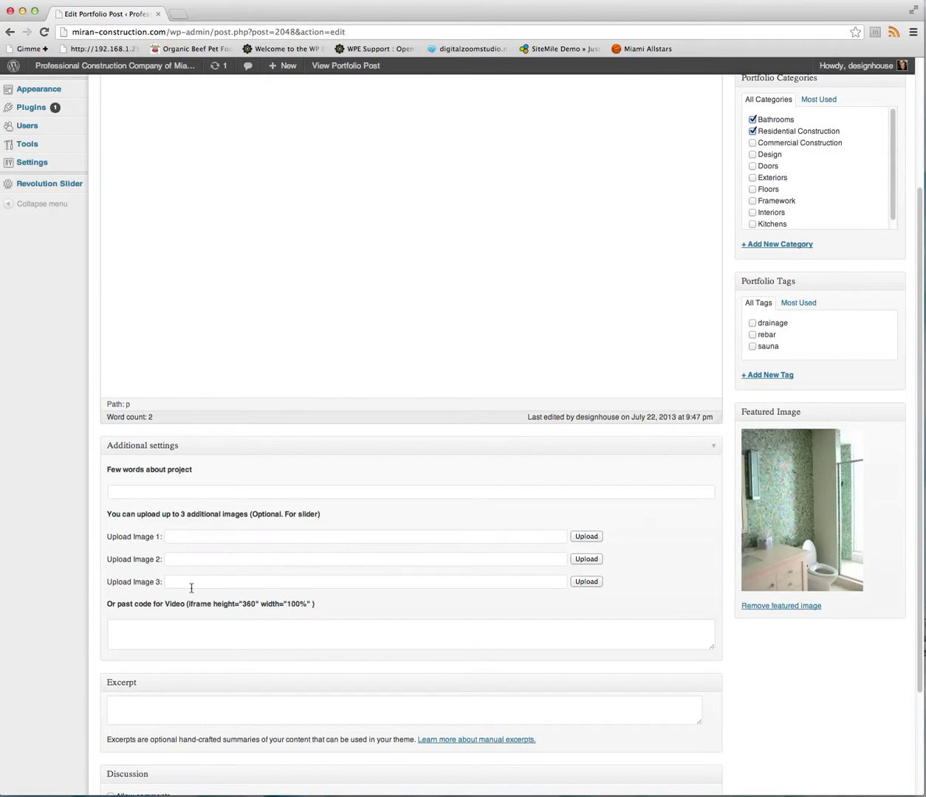
drag(918, 403, 918, 337)
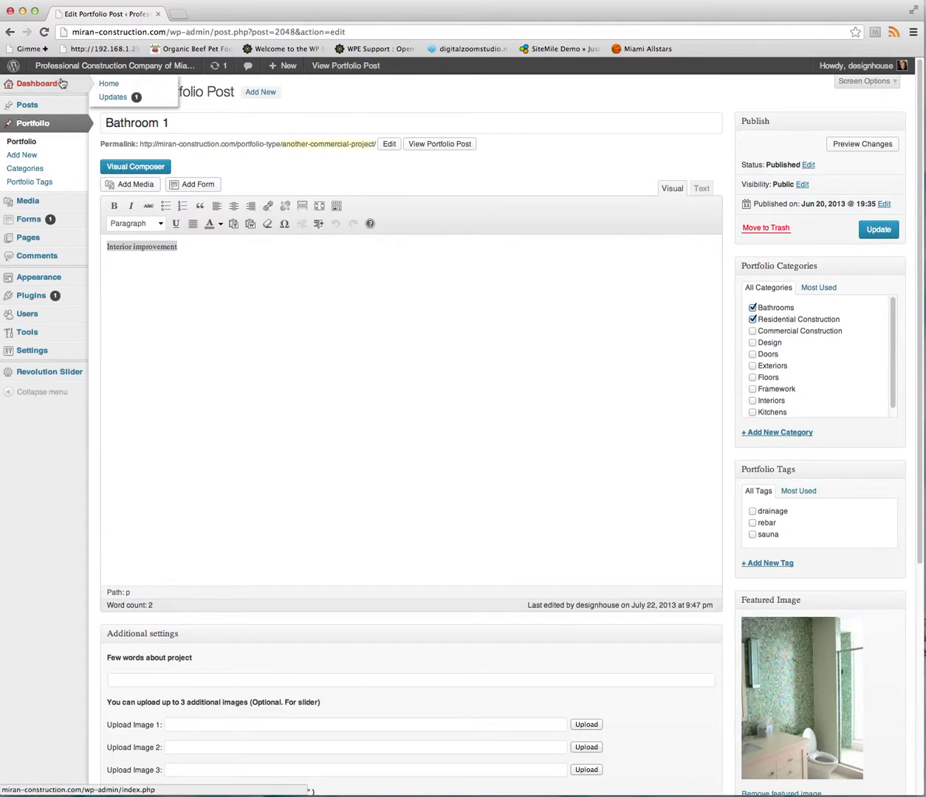
Open the live Projects page and filter the gallery to Bathrooms.
click(97, 67)
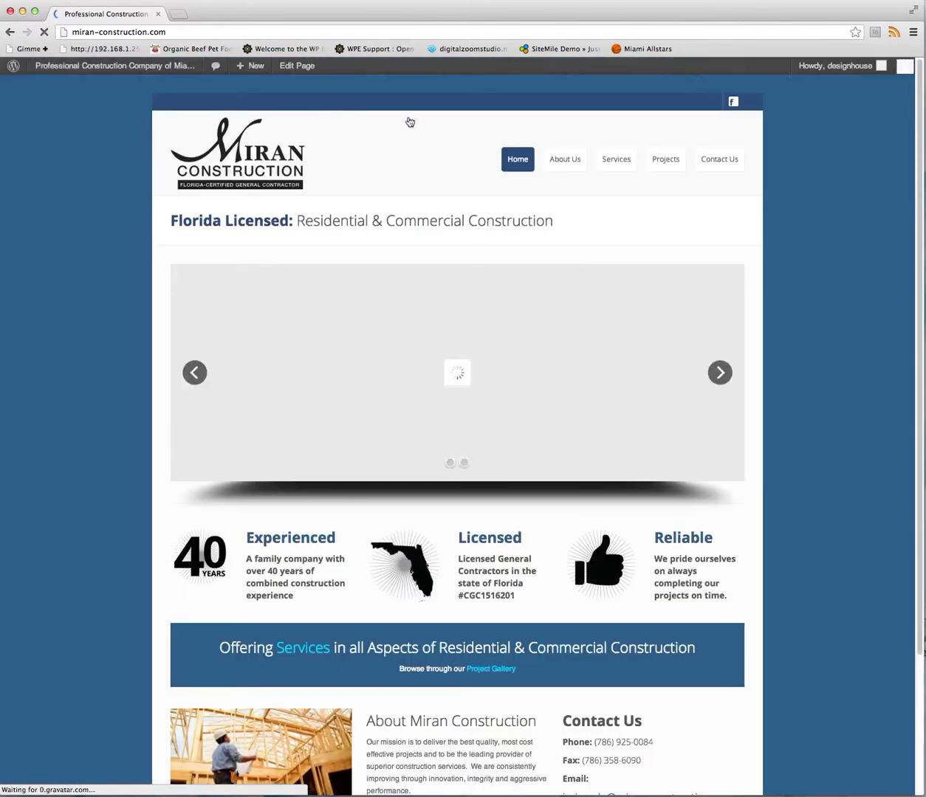
click(671, 163)
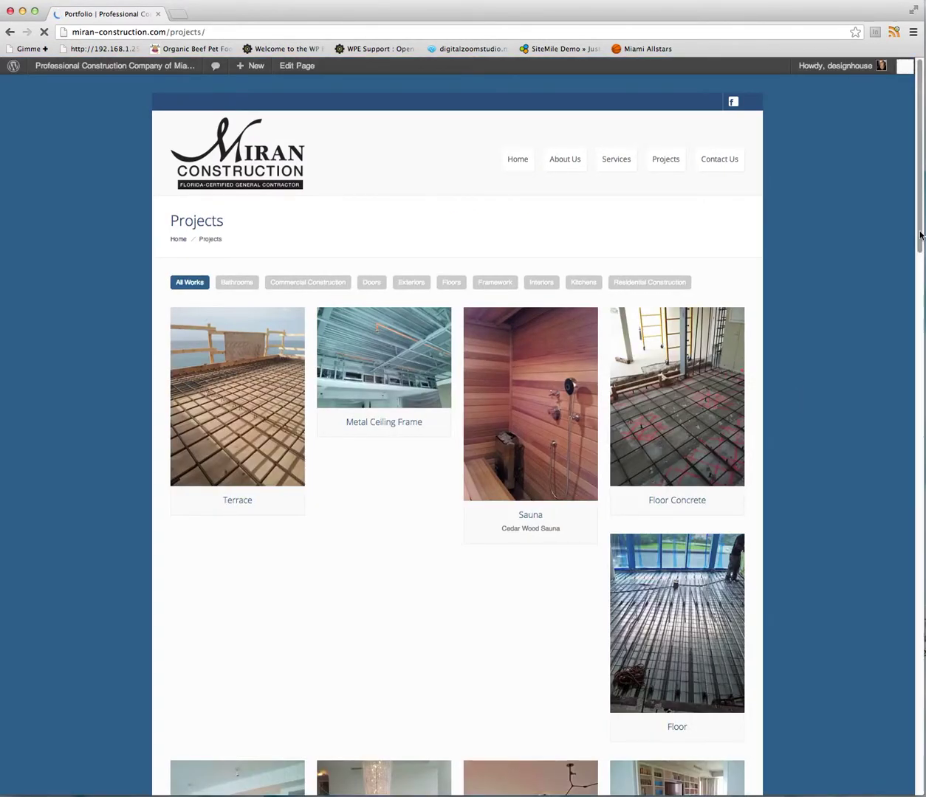
scroll(919, 251, down, 2)
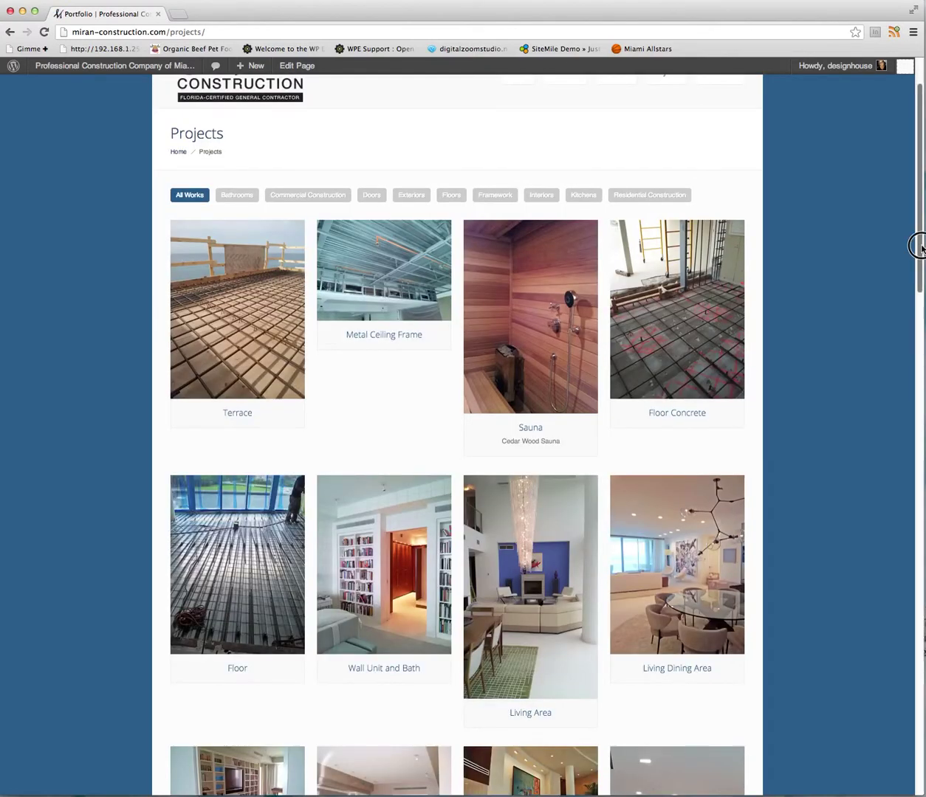
drag(919, 248, 921, 155)
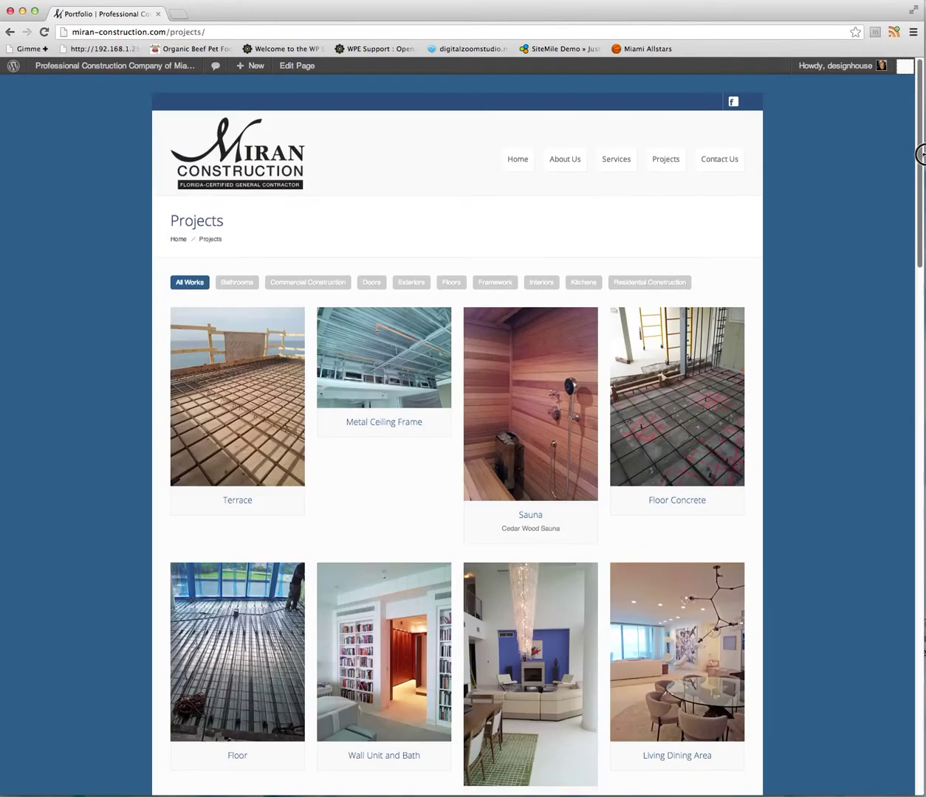
click(231, 285)
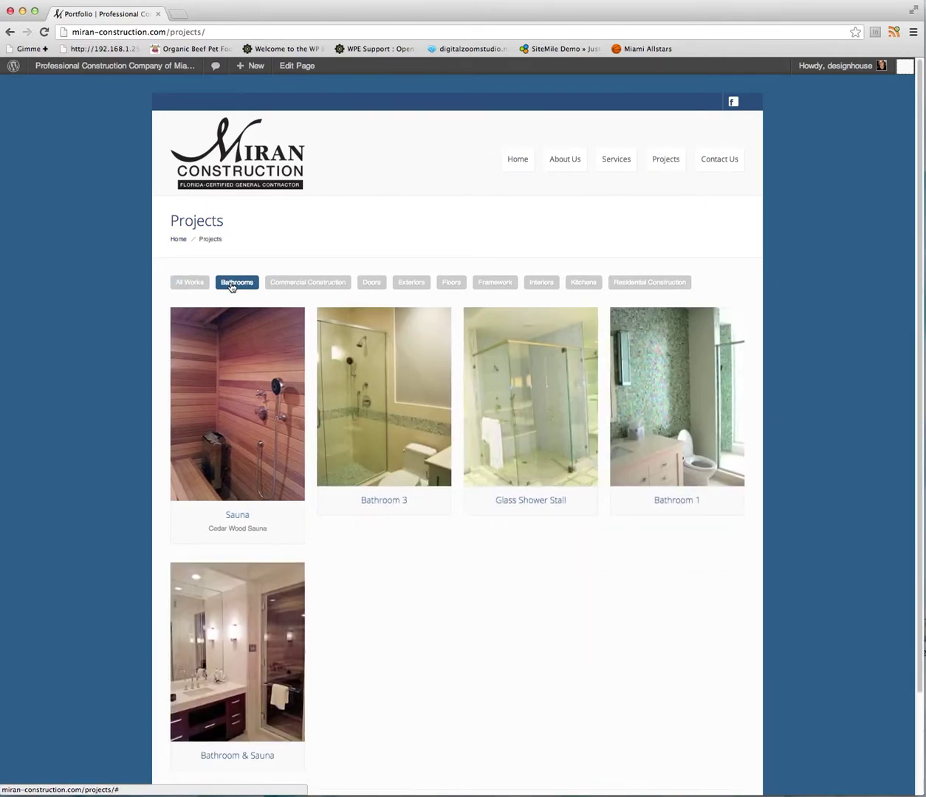
Open the Bathroom & Sauna project and advance its gallery to the next image.
mouse_move(437, 456)
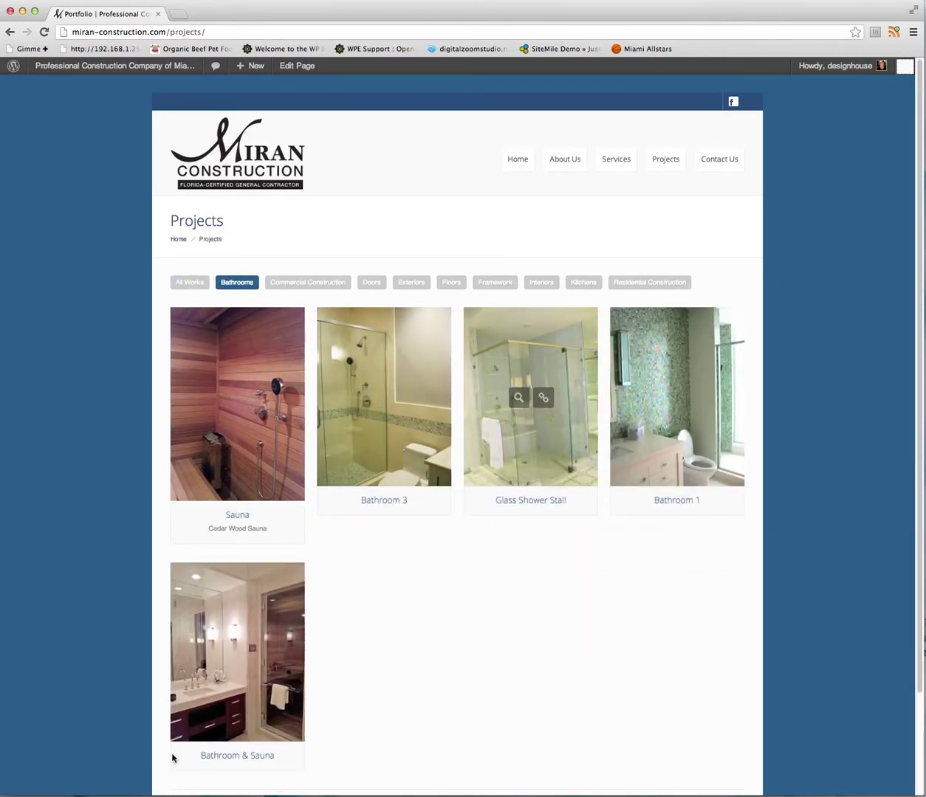
mouse_move(236, 691)
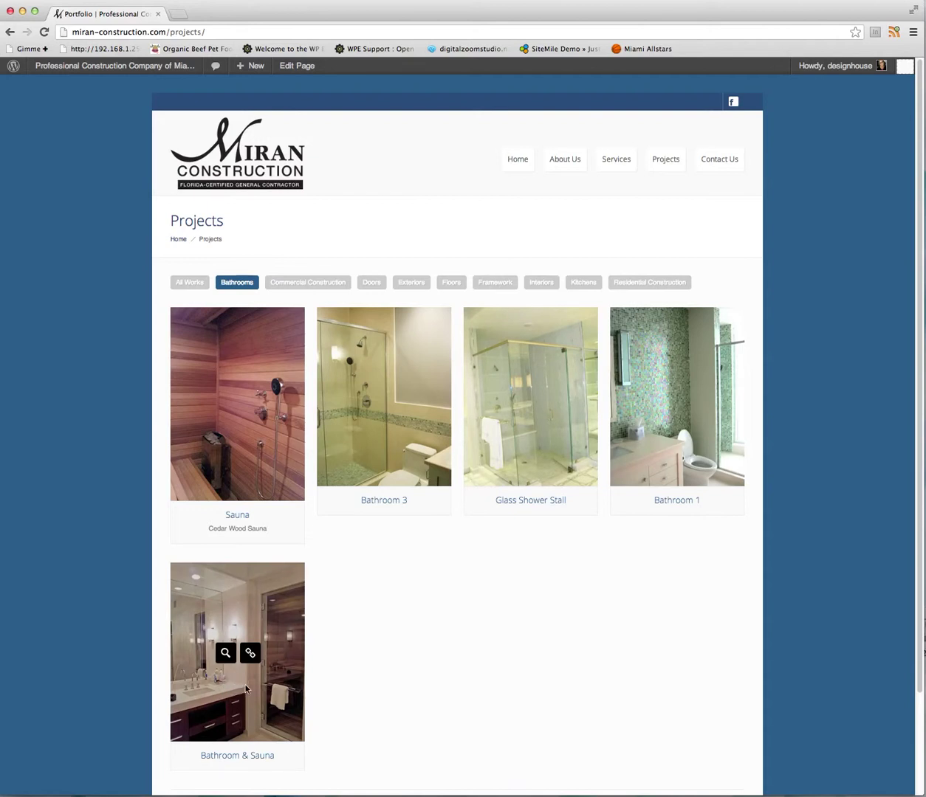
click(247, 655)
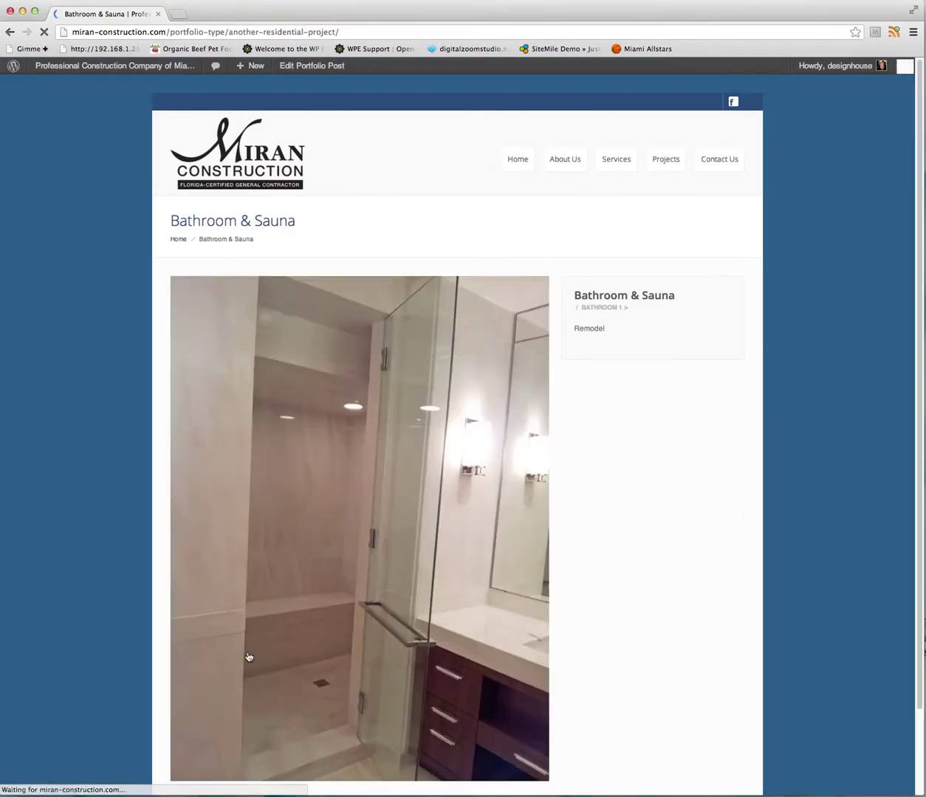
mouse_move(511, 559)
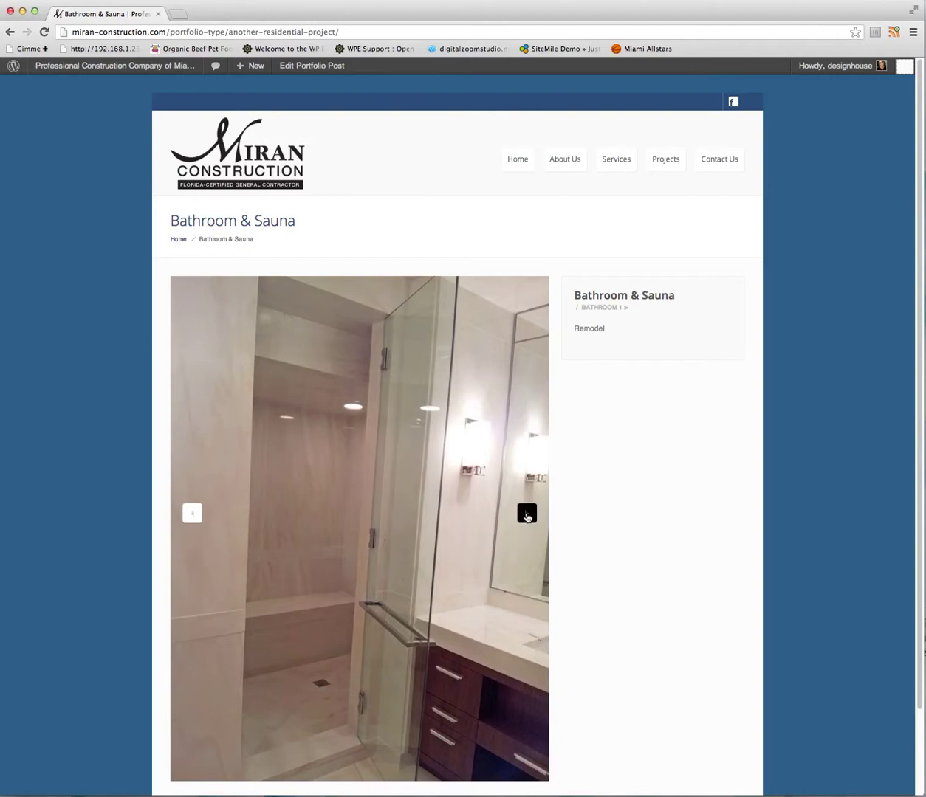
click(528, 515)
Open Bathroom & Sauna in the post editor and try the Upload Image 1 and 2 fields.
click(336, 67)
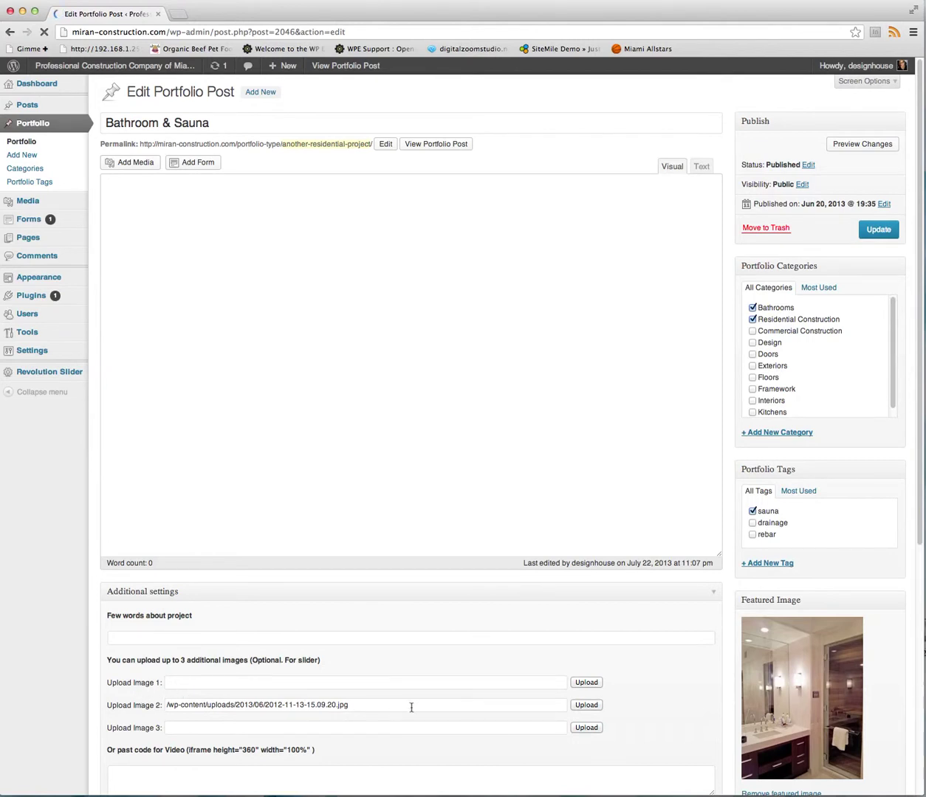
click(585, 683)
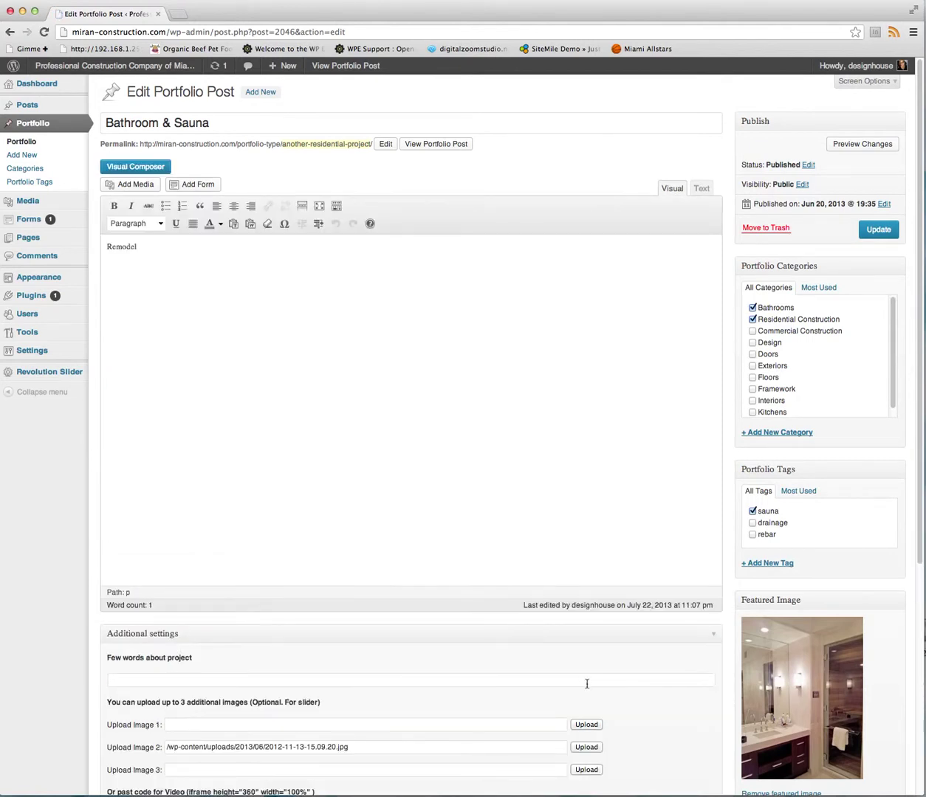
click(181, 722)
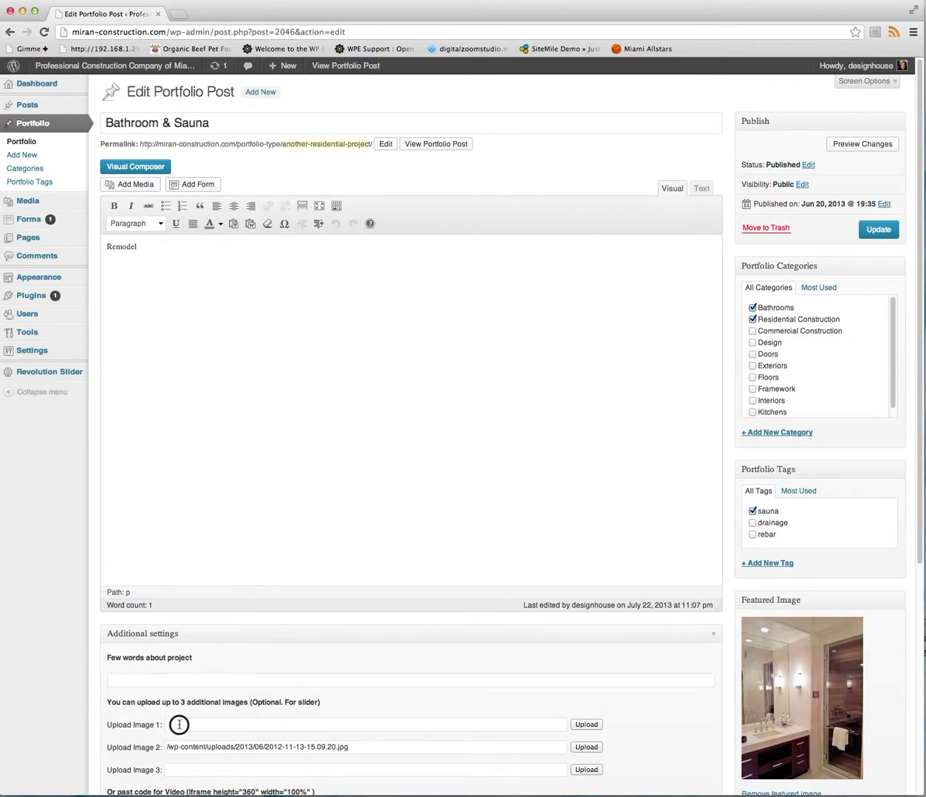
click(591, 726)
click(559, 728)
click(588, 724)
click(349, 748)
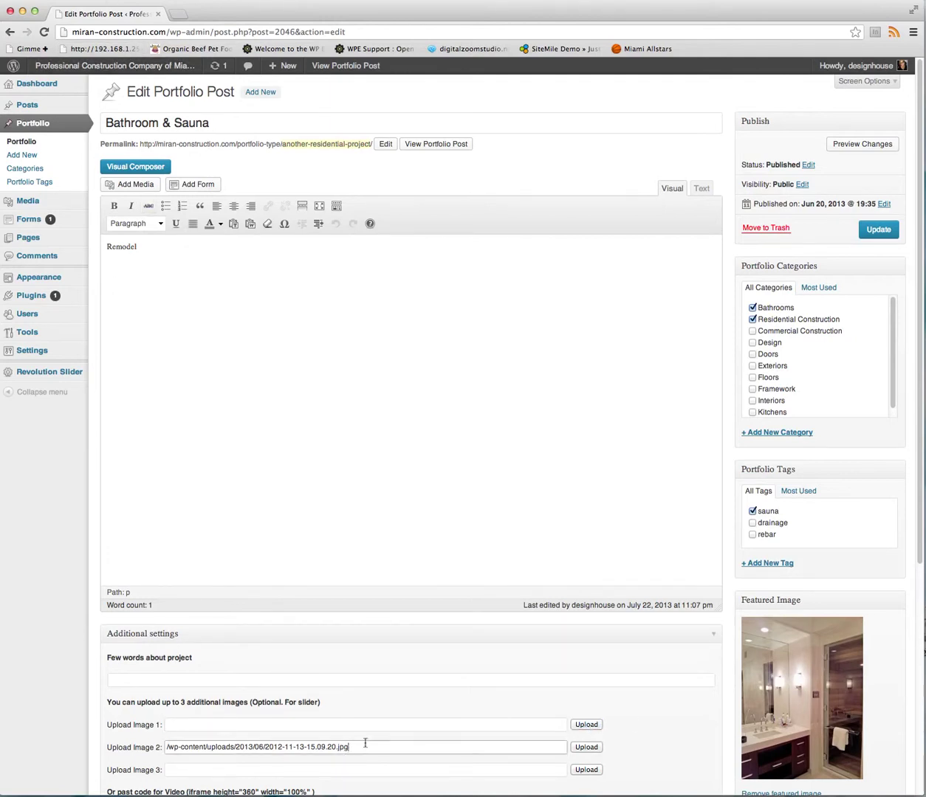
Open the Edit Media screen for the 600 × 800 terrace-frame-2 image and select its file URL.
mouse_move(45, 206)
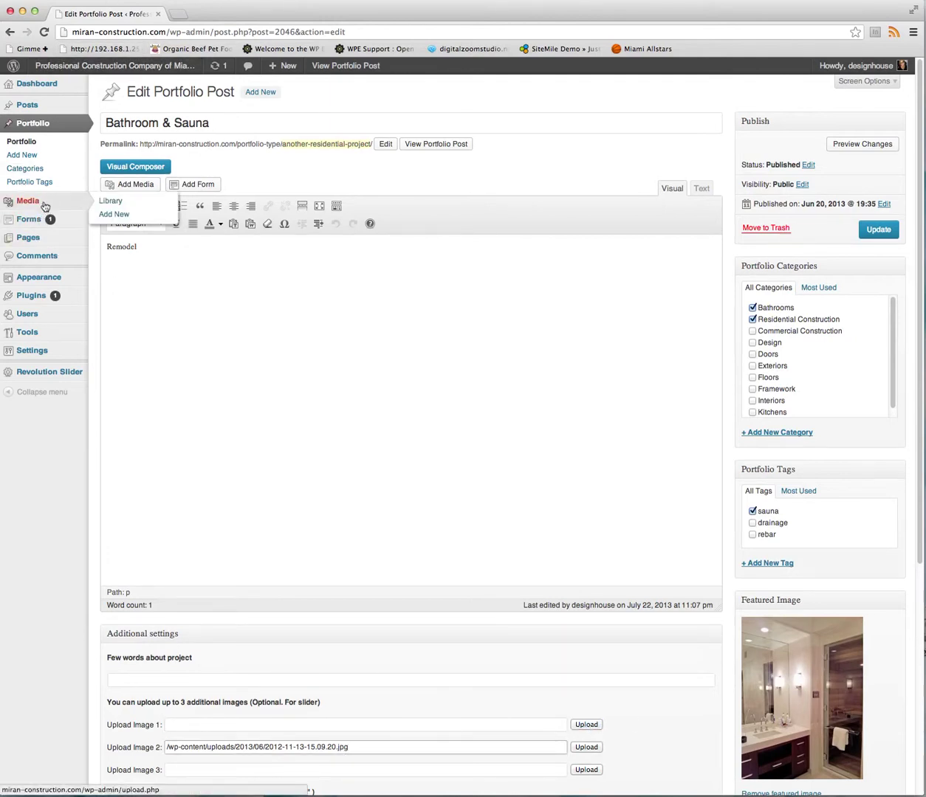
click(107, 202)
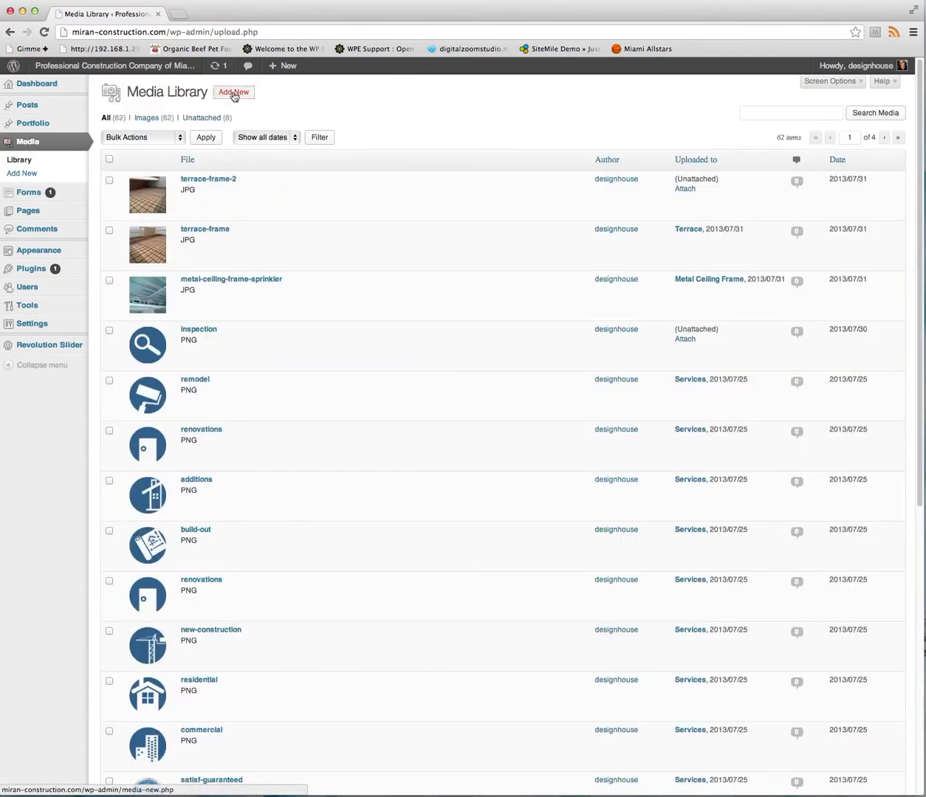
click(235, 97)
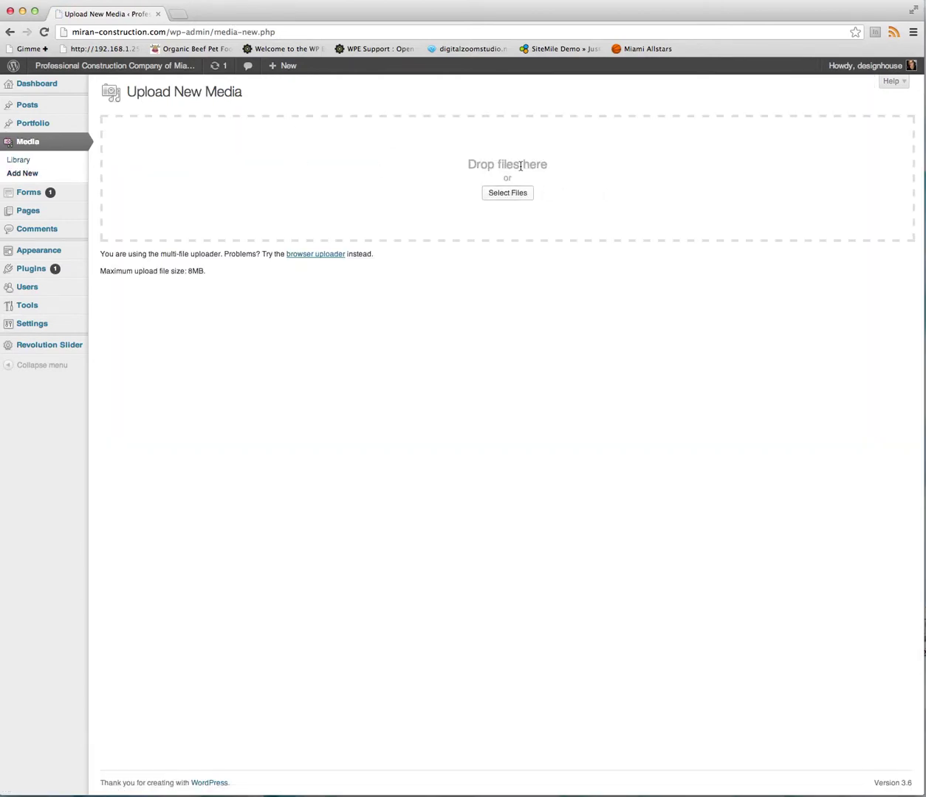
click(7, 32)
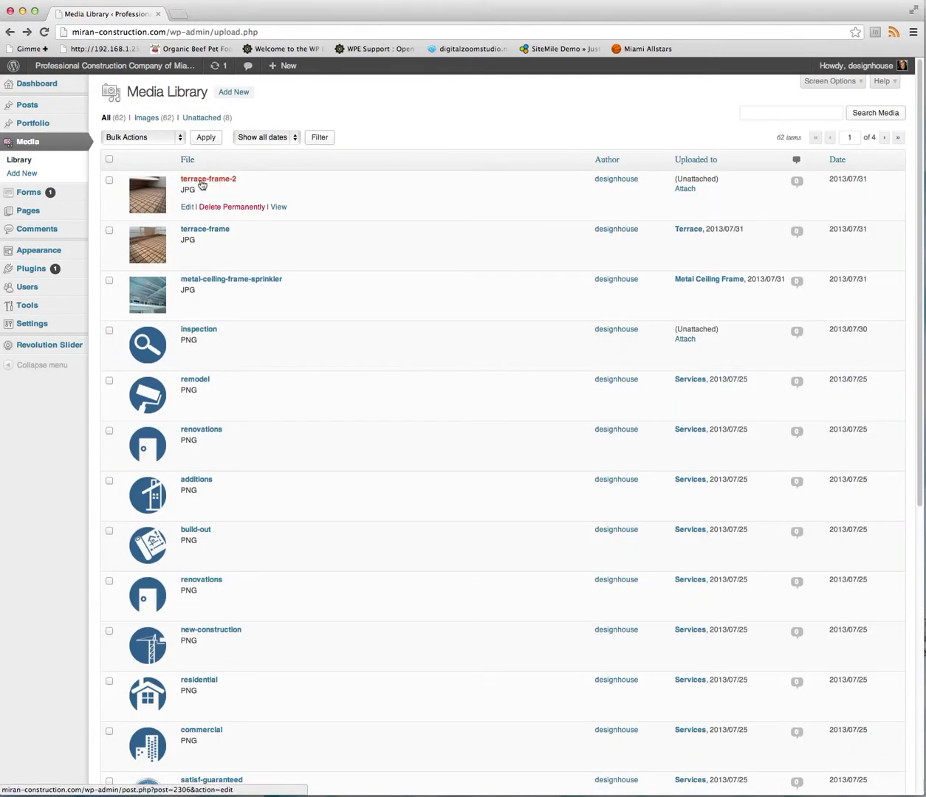
click(188, 208)
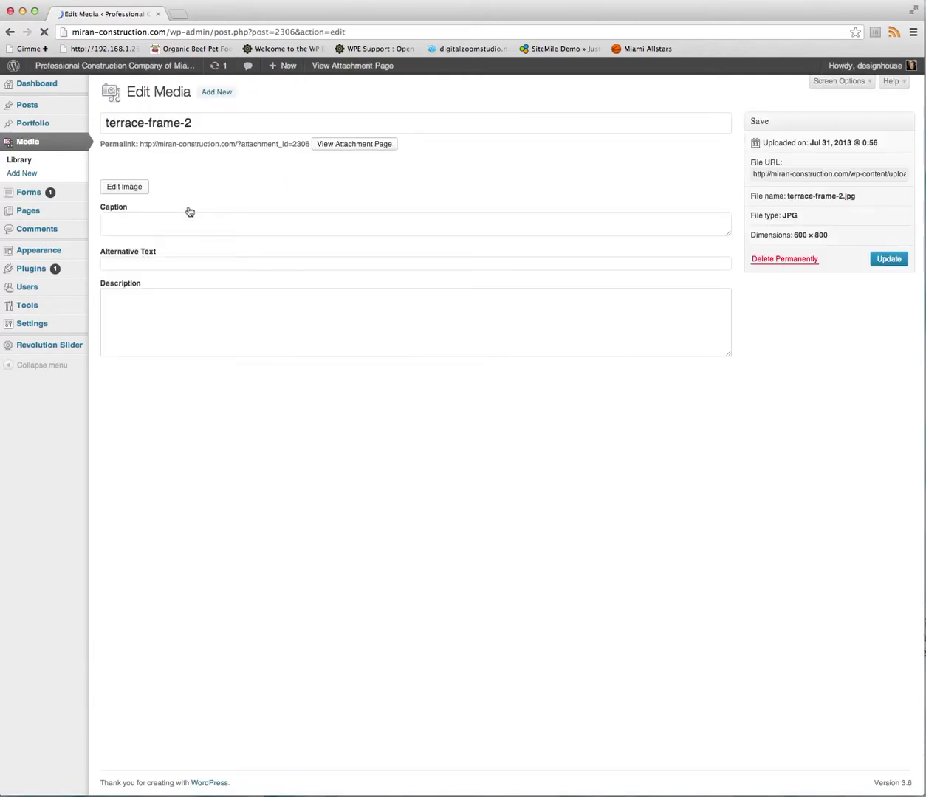
click(767, 175)
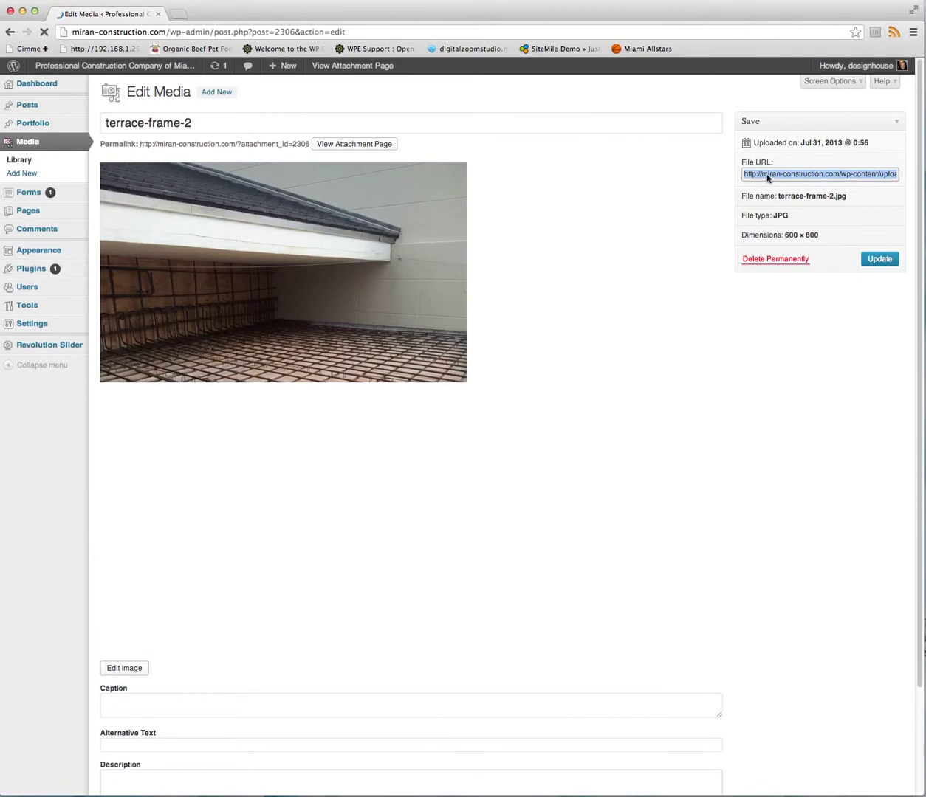
Go back through the media library to the Bathroom & Sauna portfolio post editor.
mouse_move(34, 59)
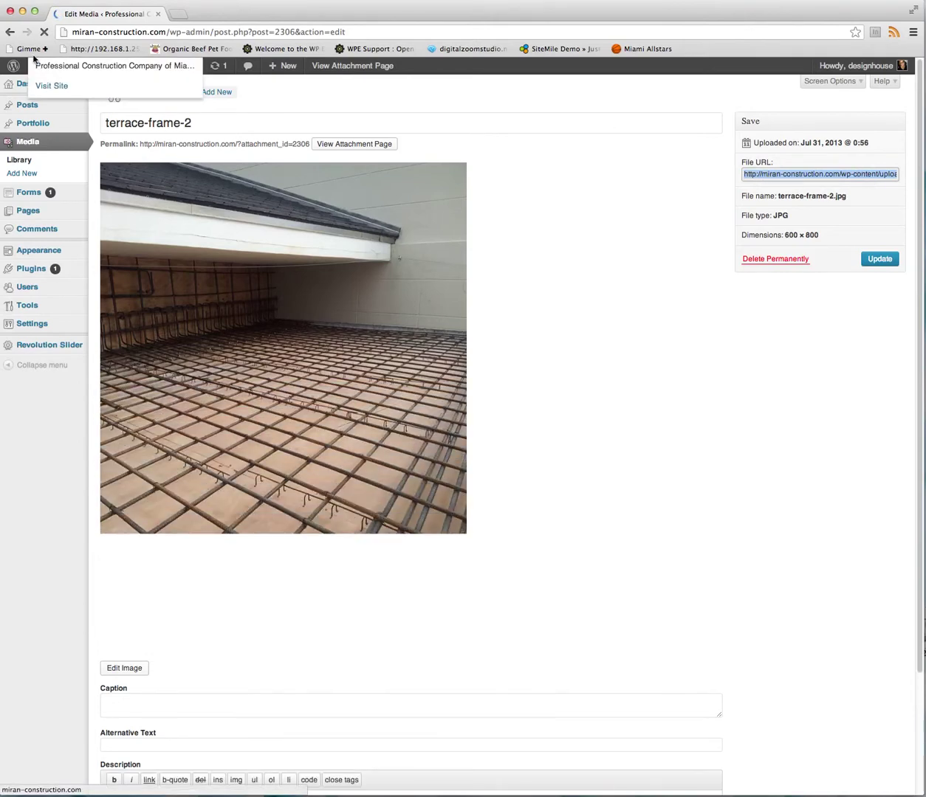
click(11, 32)
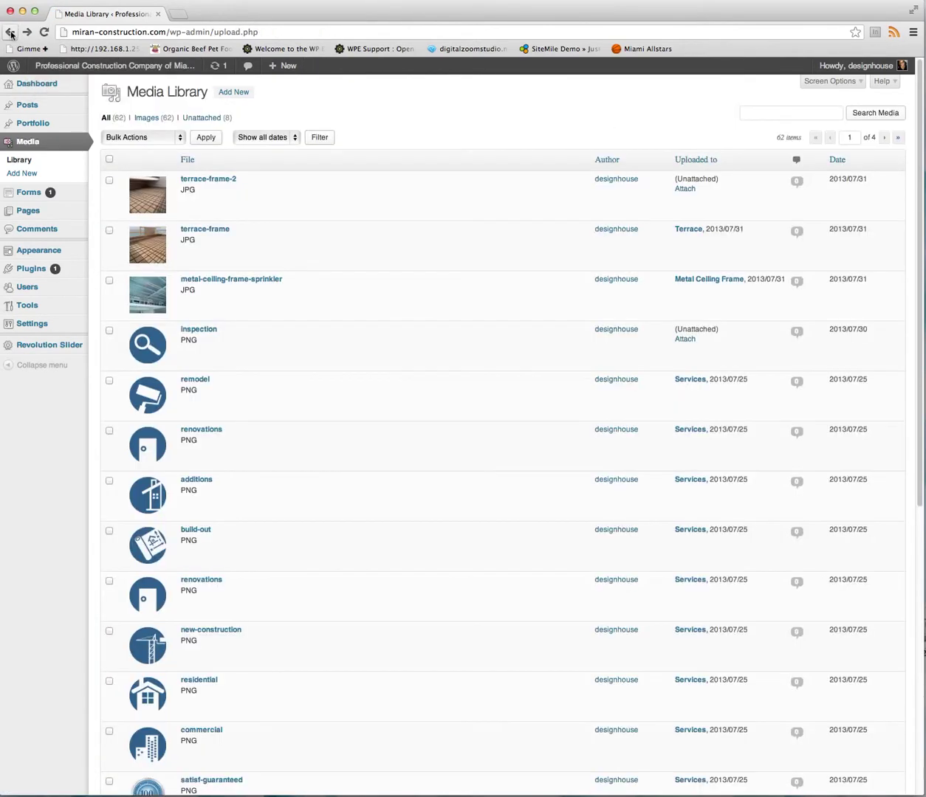
click(10, 33)
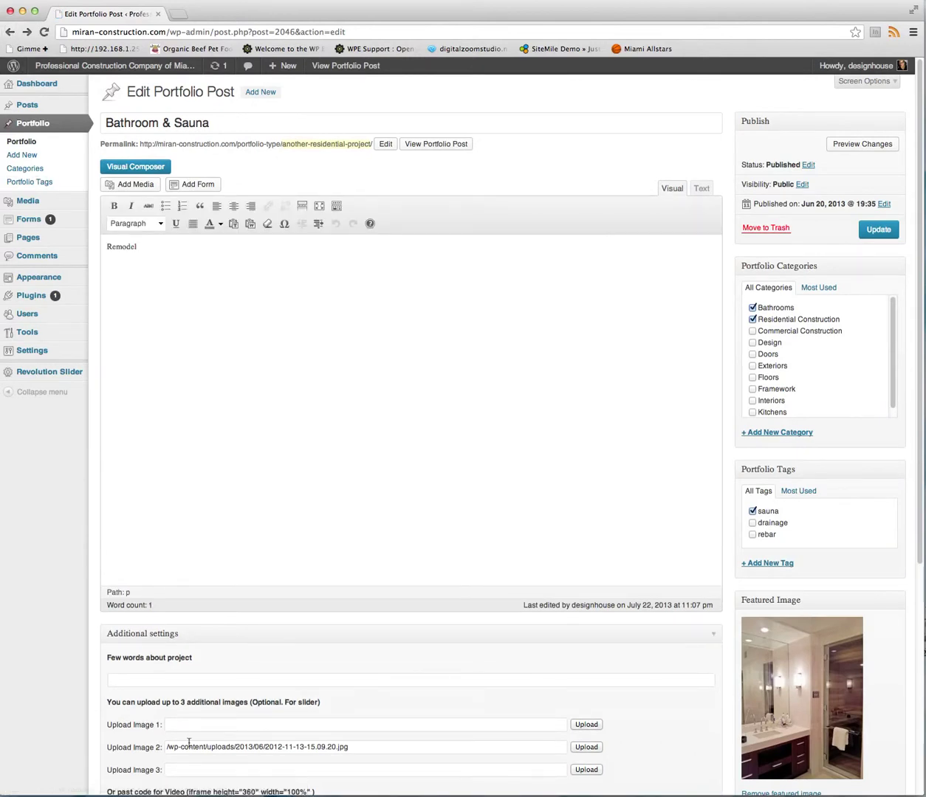
Paste a URL into Upload Image 1, then delete it so the field is empty.
click(186, 728)
text(http://www.picresize.com/)
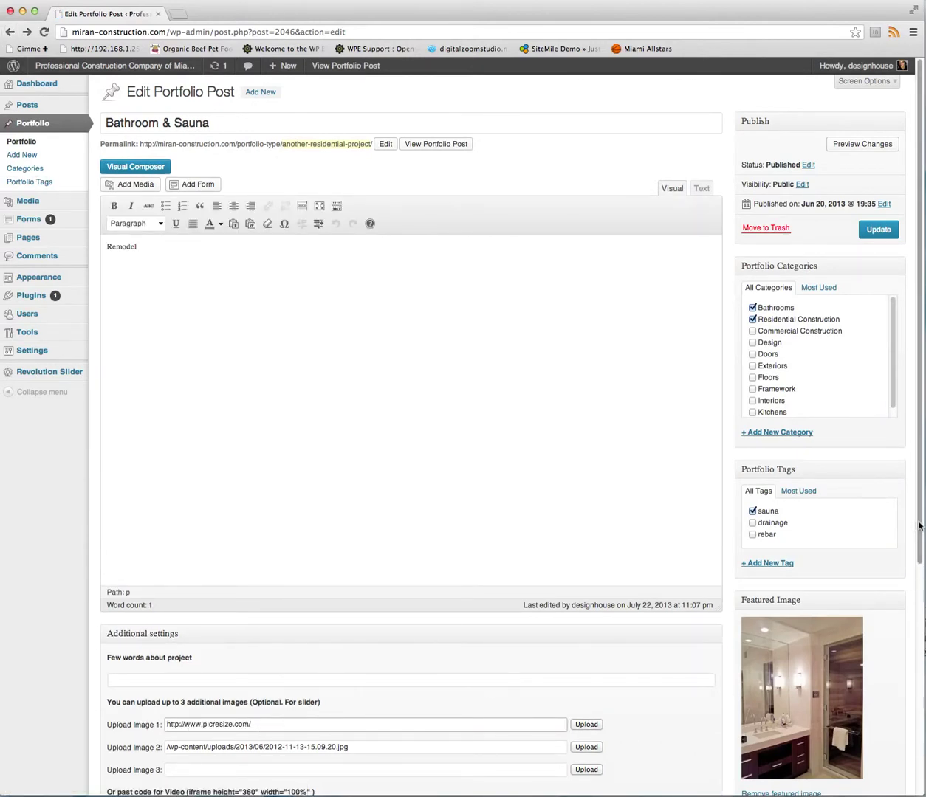
scroll(256, 730, down, 5)
drag(284, 548, 160, 552)
key(BackSpace)
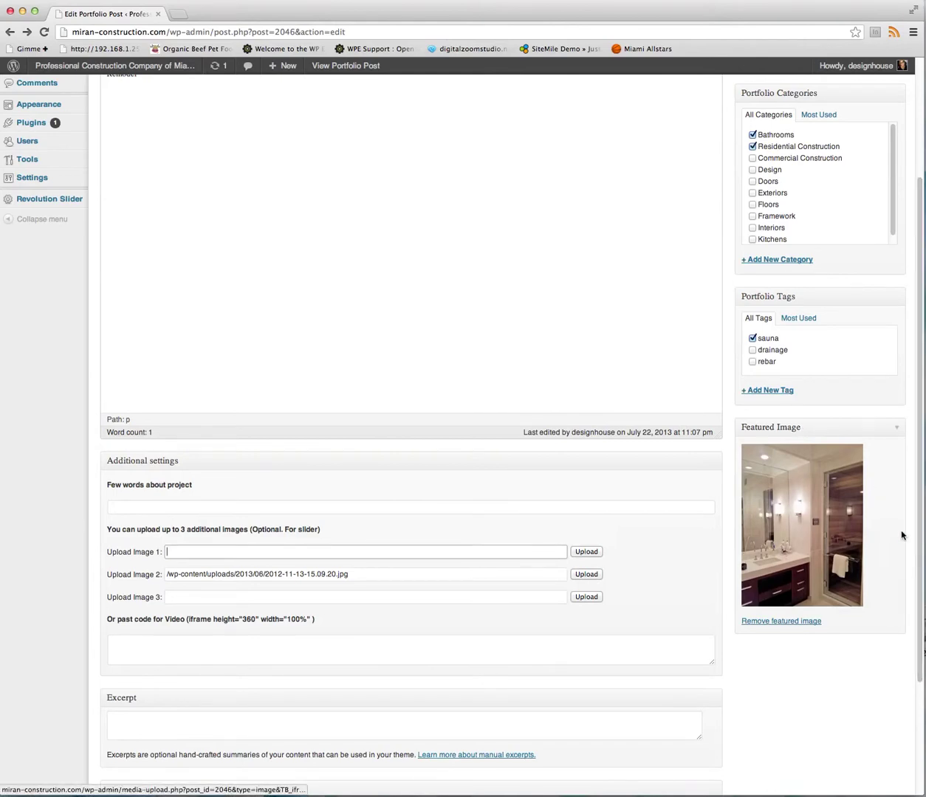
scroll(914, 492, up, 5)
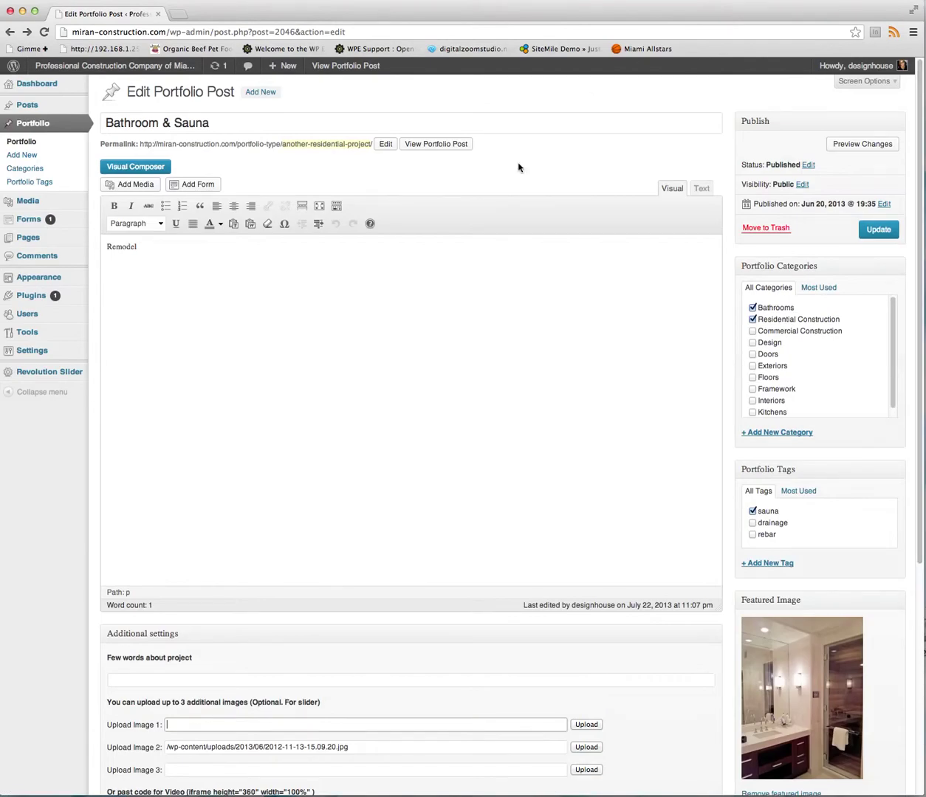
click(100, 67)
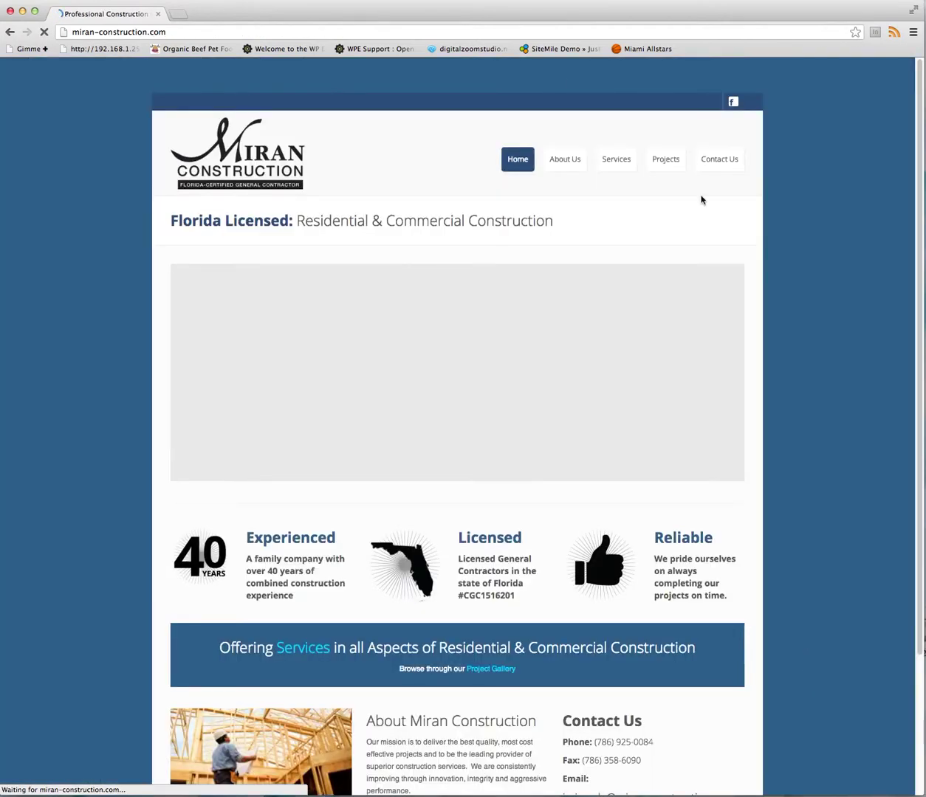
Browse the live site's Projects gallery, then return home via the Miran logo.
click(666, 164)
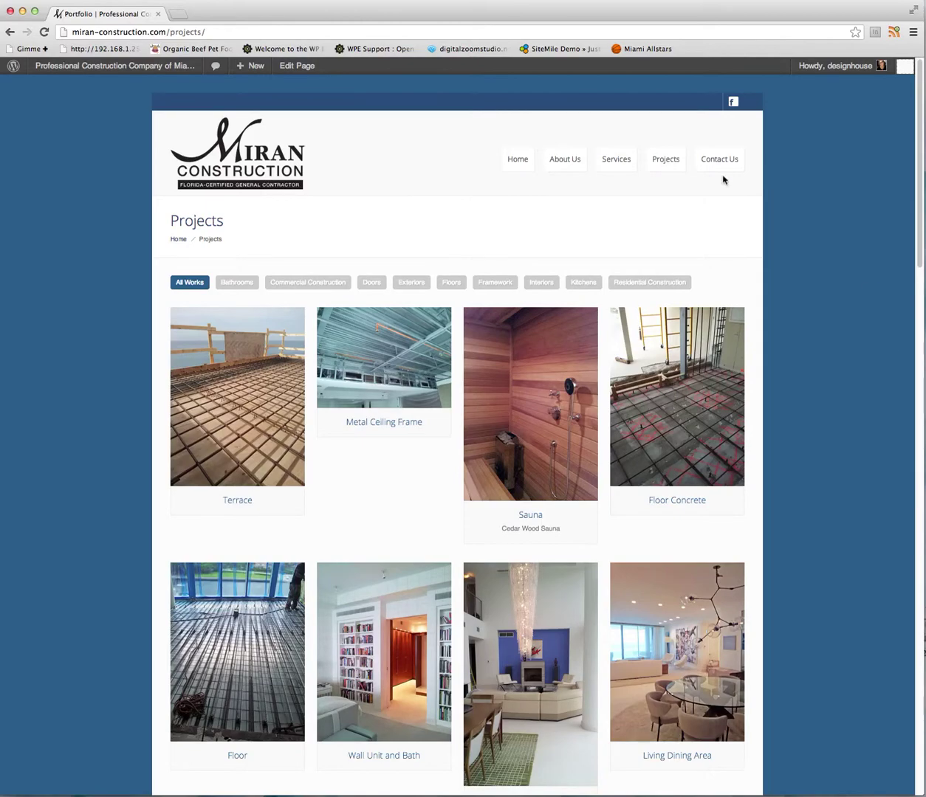
drag(918, 262, 904, 35)
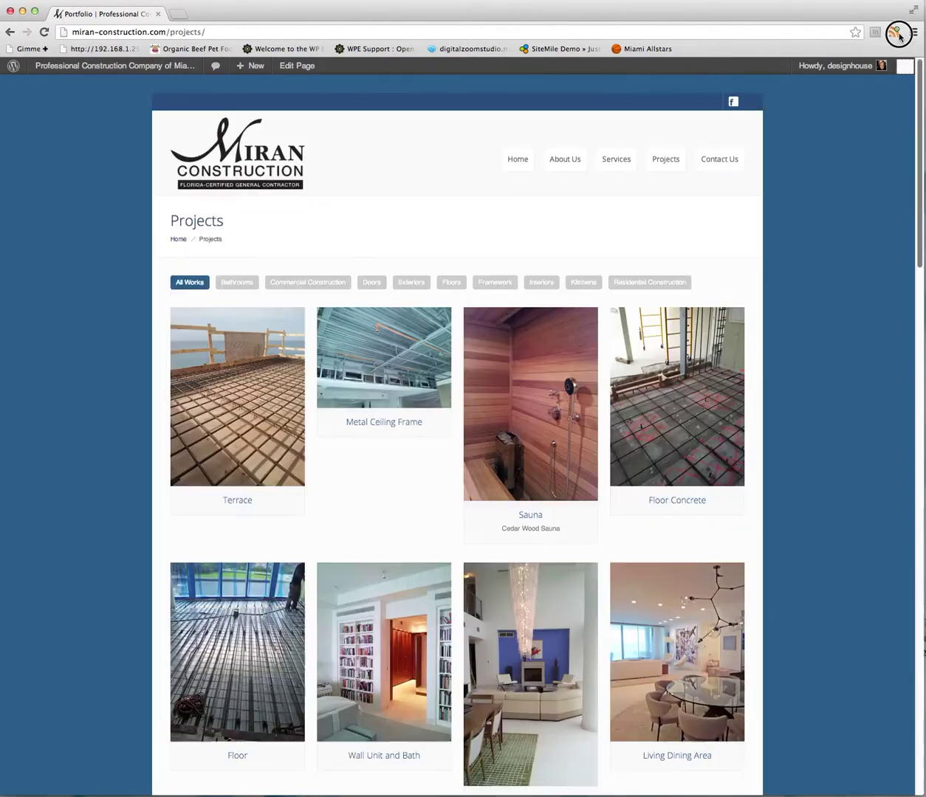
click(264, 161)
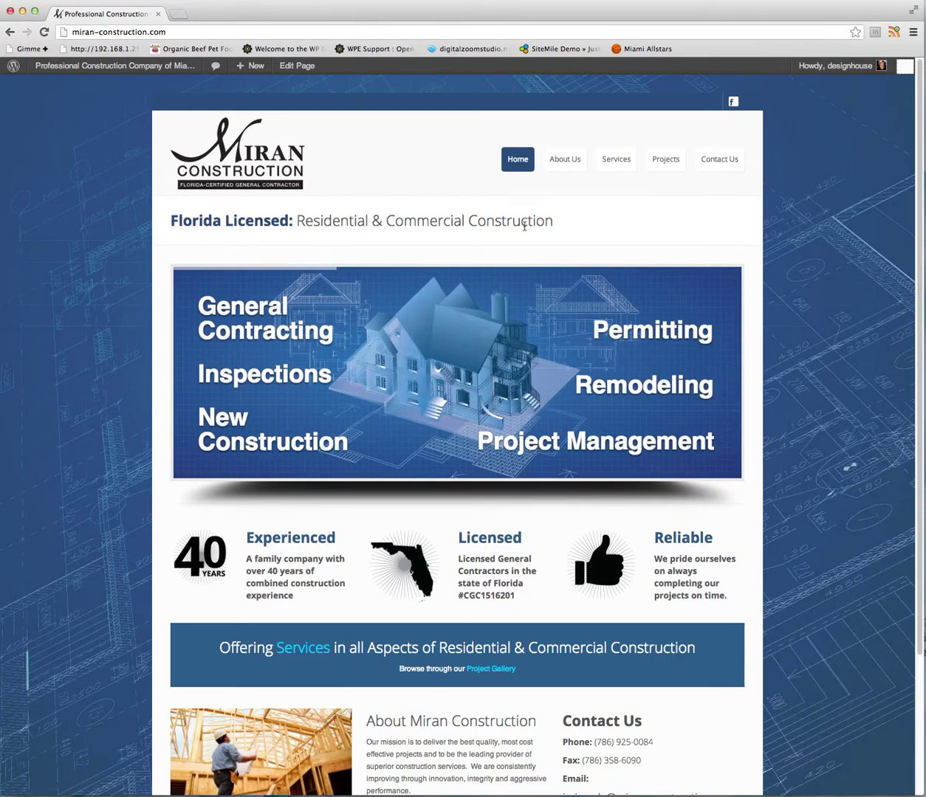
Go to the Dashboard and open Appearance > Commander Options at General Settings.
mouse_move(87, 67)
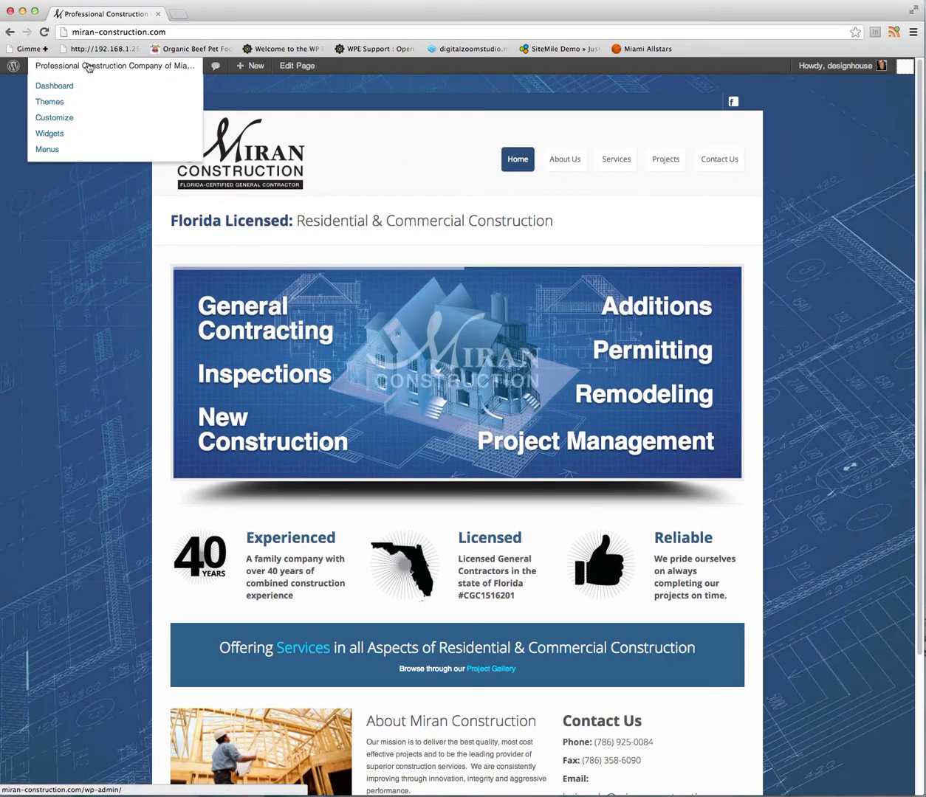
click(53, 92)
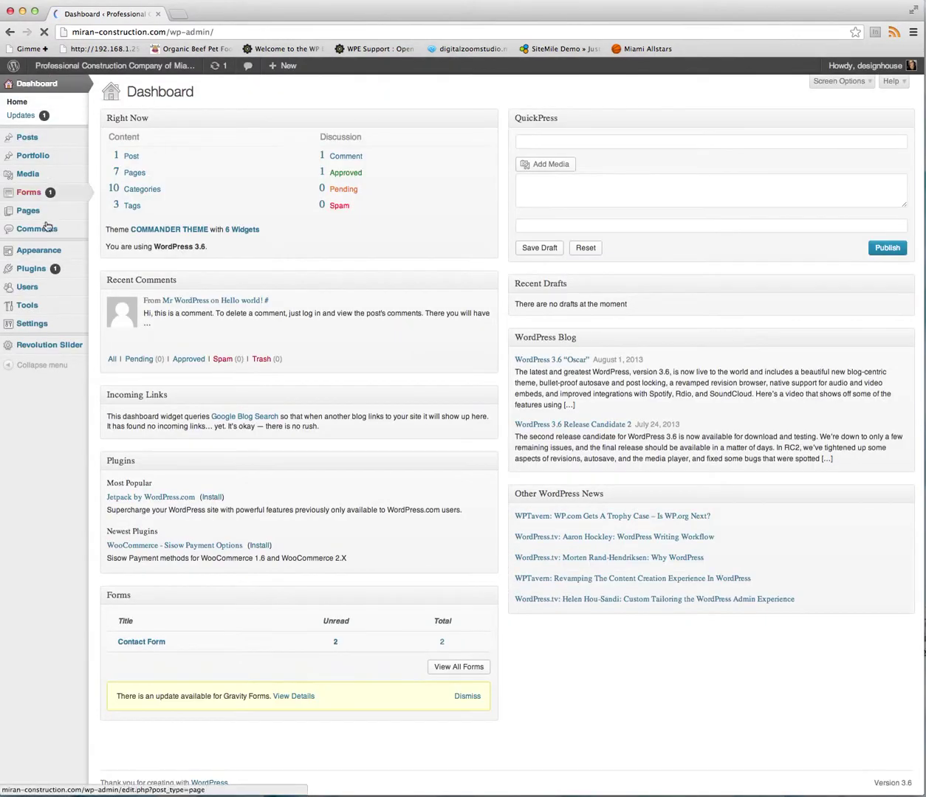
mouse_move(50, 259)
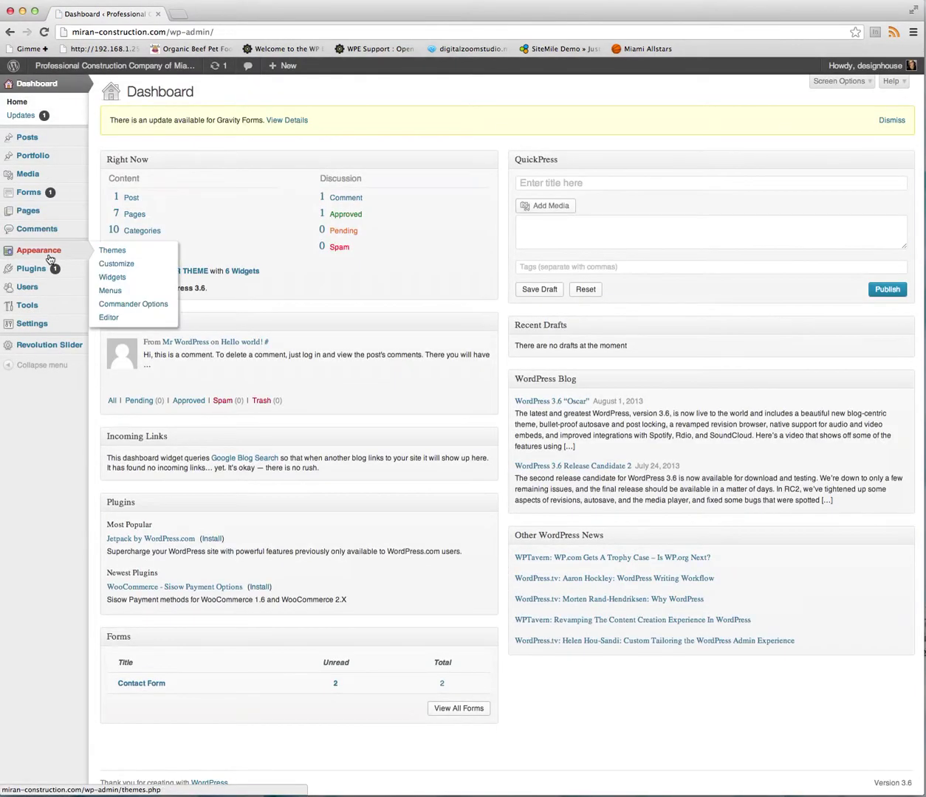
click(115, 308)
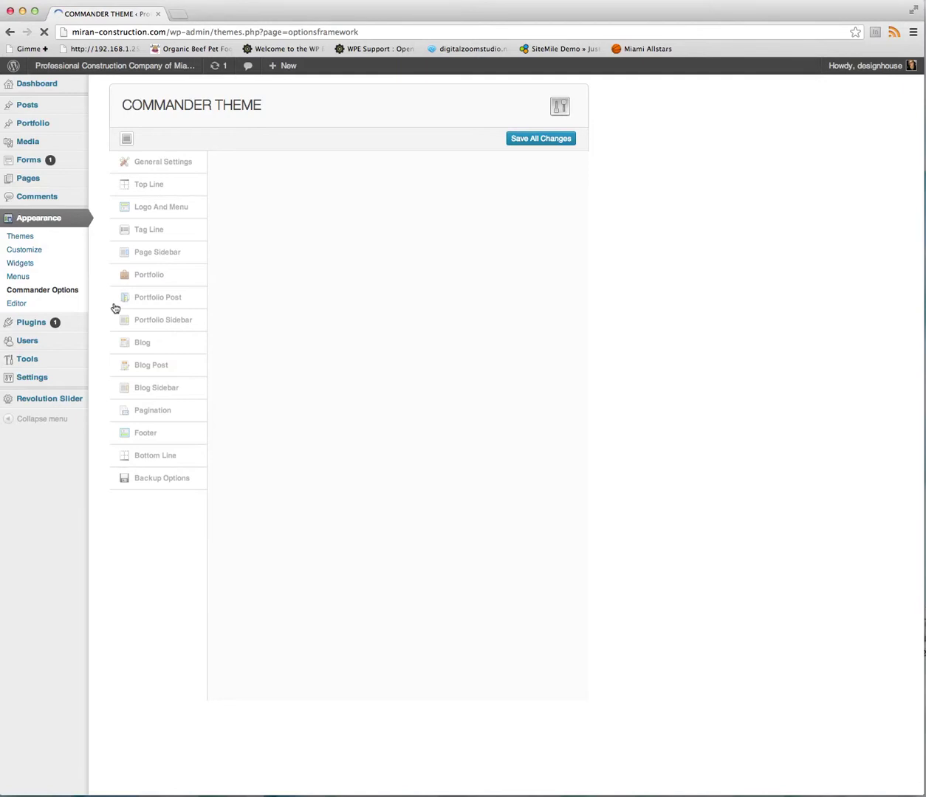
Inspect the 'Florida Licensed:' markup in the Homepage Tag Line field, then save all Commander options.
click(150, 234)
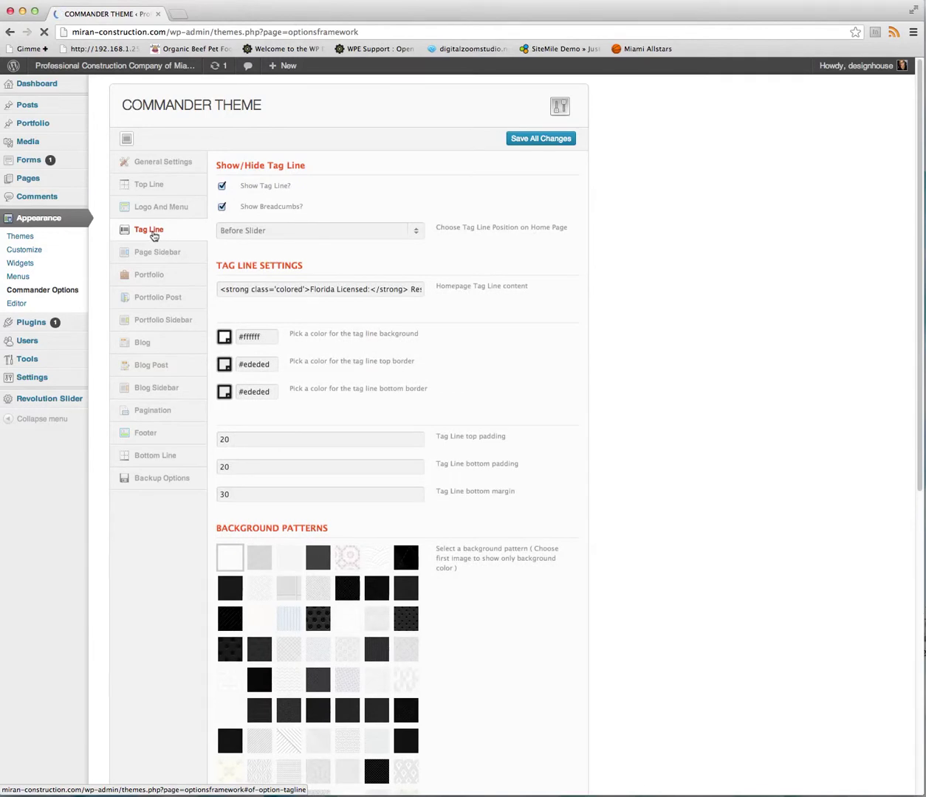
click(368, 290)
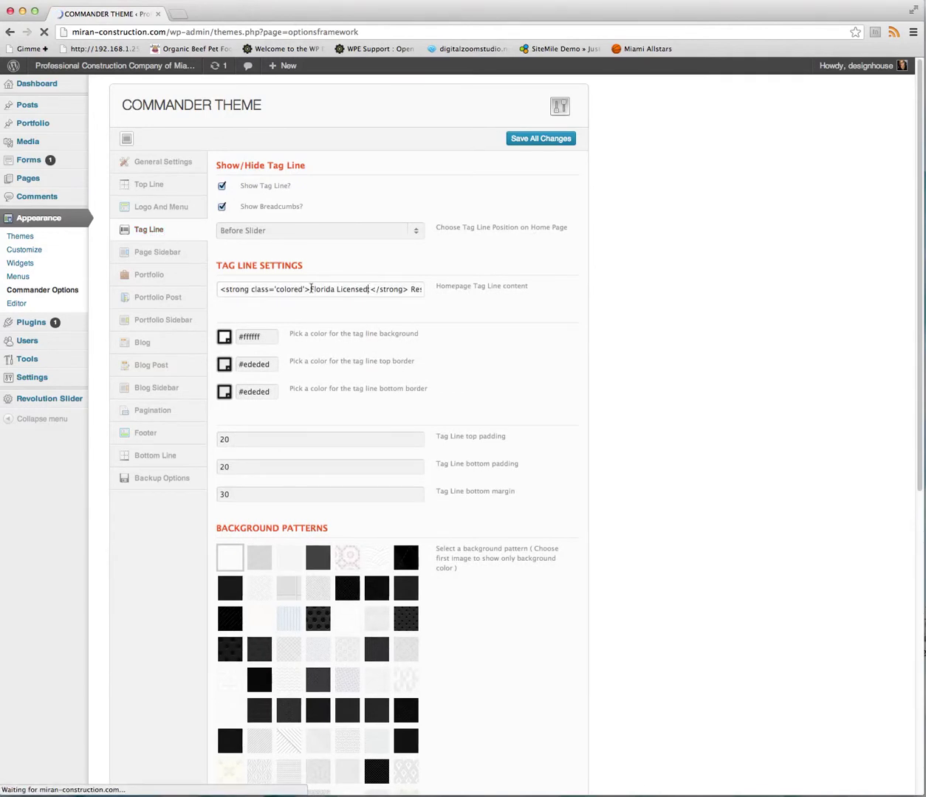
drag(309, 289, 369, 290)
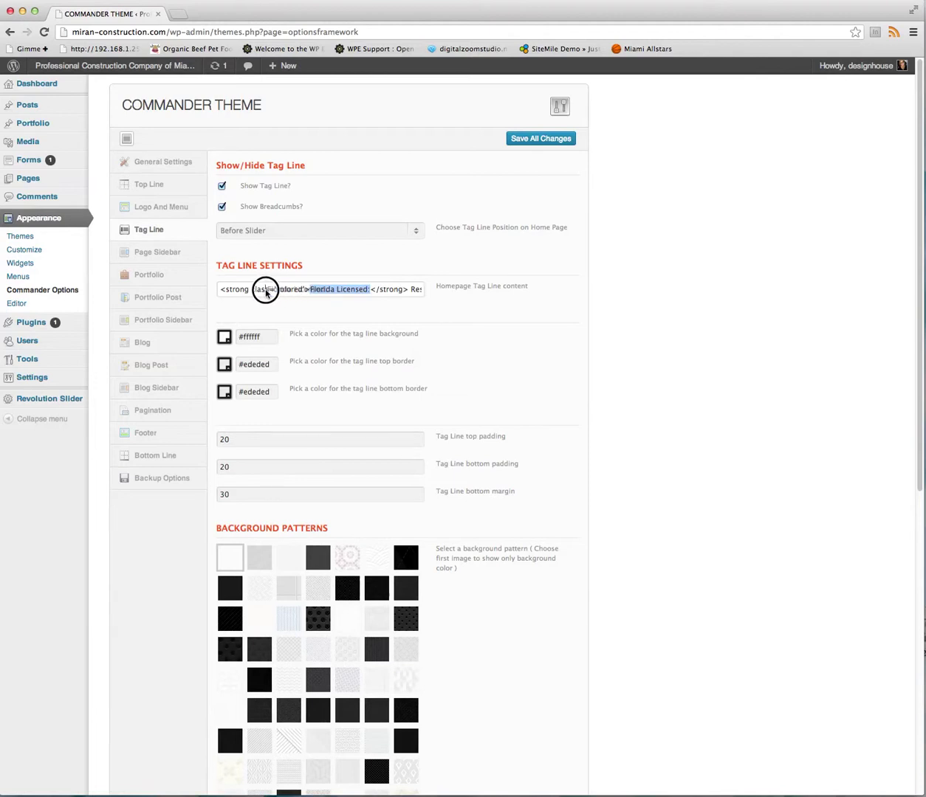
click(306, 289)
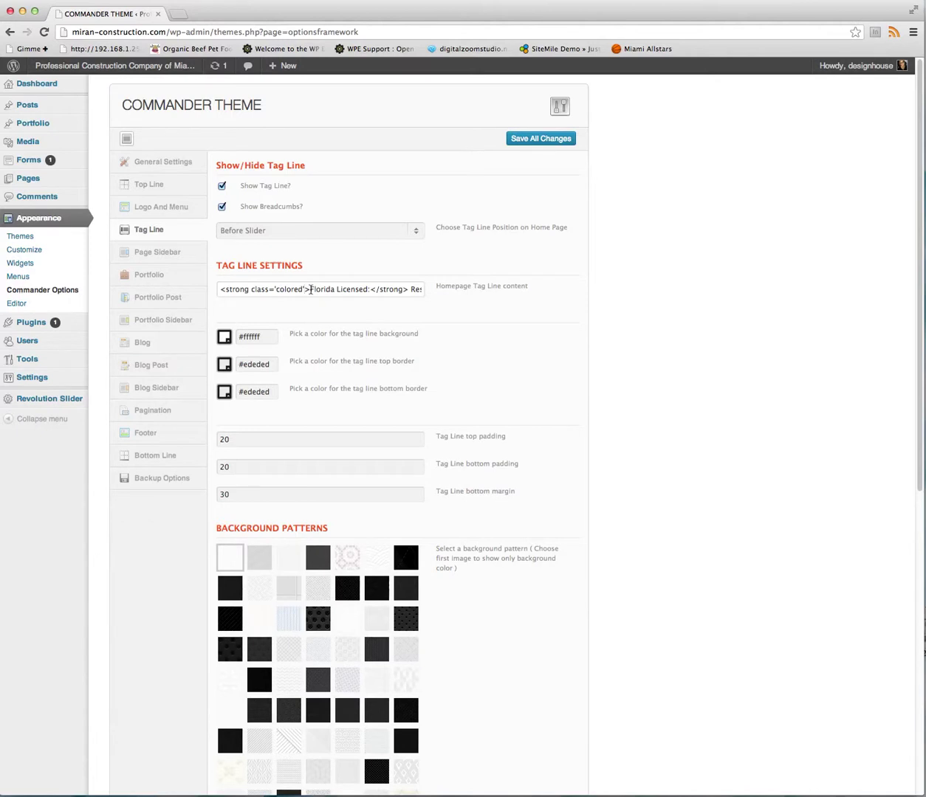
drag(311, 289, 371, 289)
click(389, 290)
drag(378, 289, 423, 287)
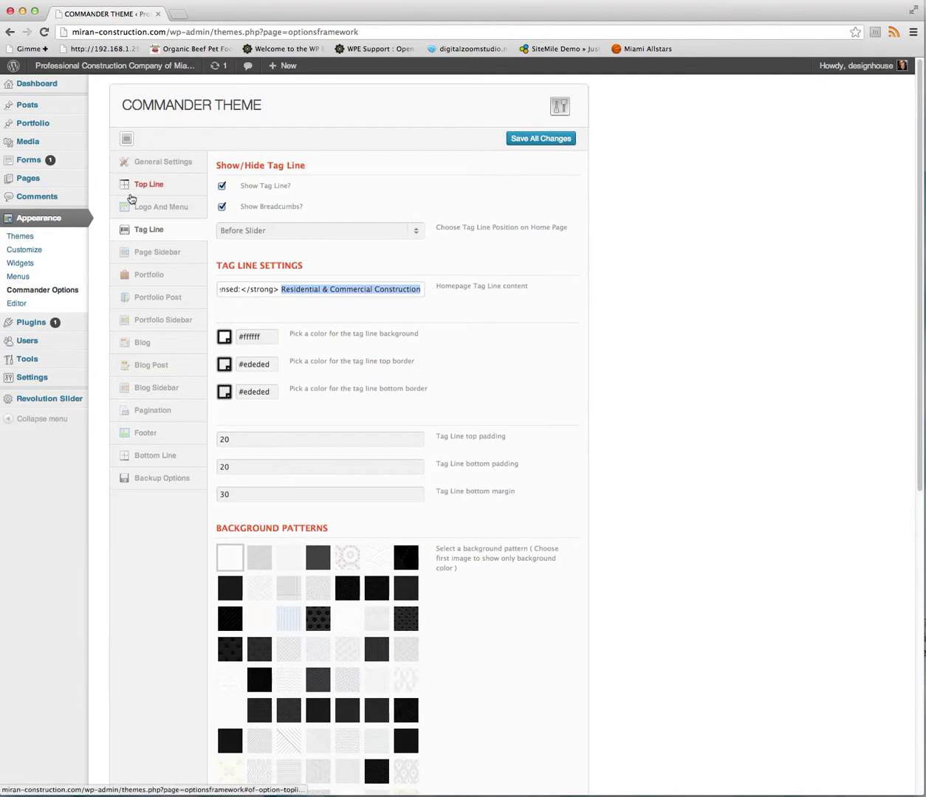
click(538, 141)
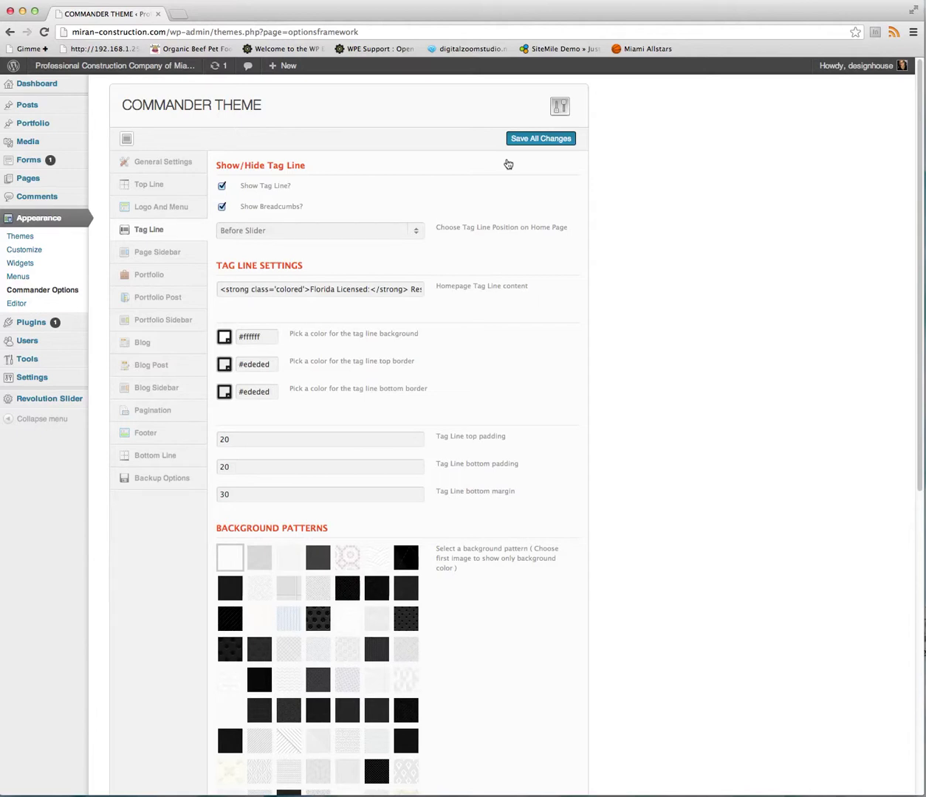
click(511, 140)
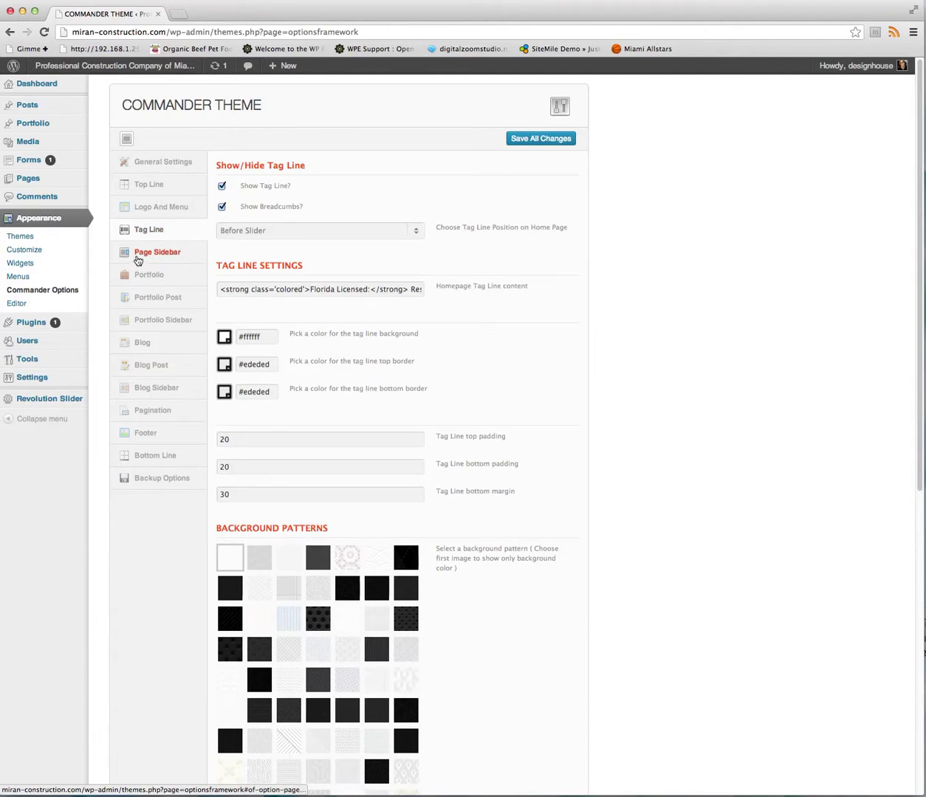
View the live homepage with its Florida Licensed tag line, then go back to the Dashboard.
click(115, 67)
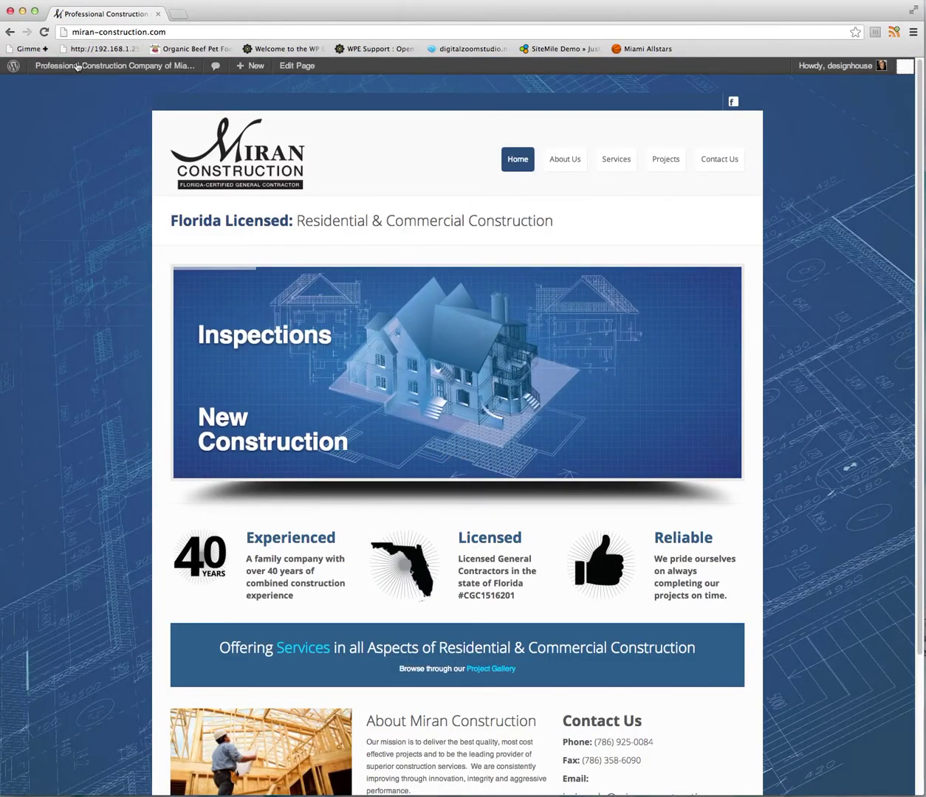
mouse_move(74, 66)
click(59, 90)
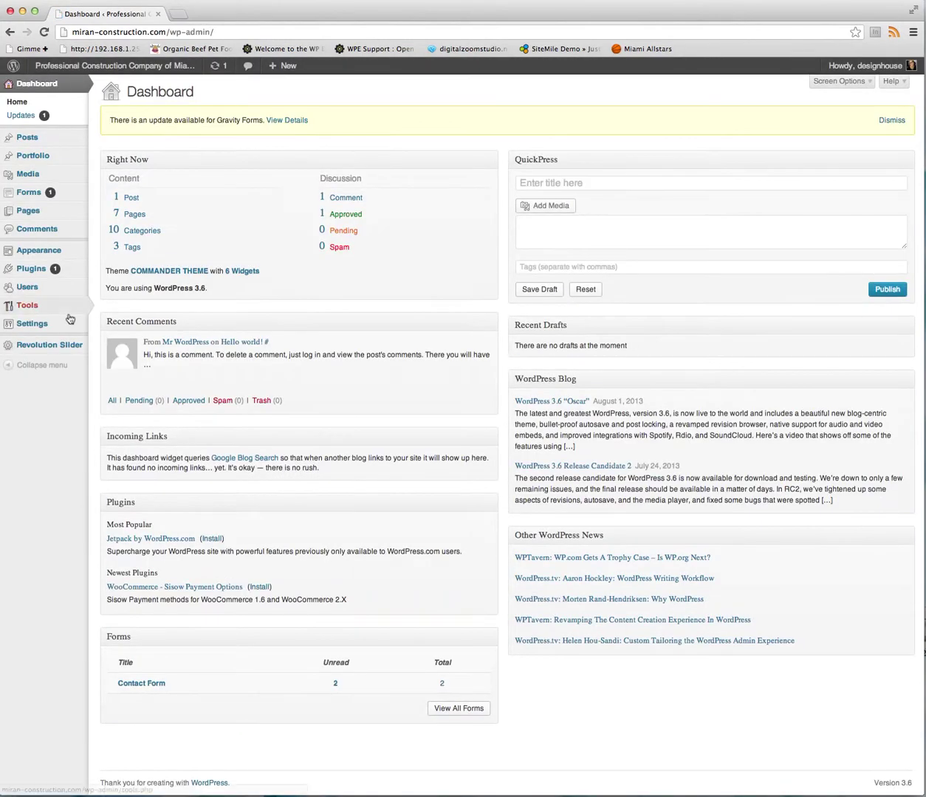
Open Revolution Slider and list the Construction slider's slides.
click(46, 347)
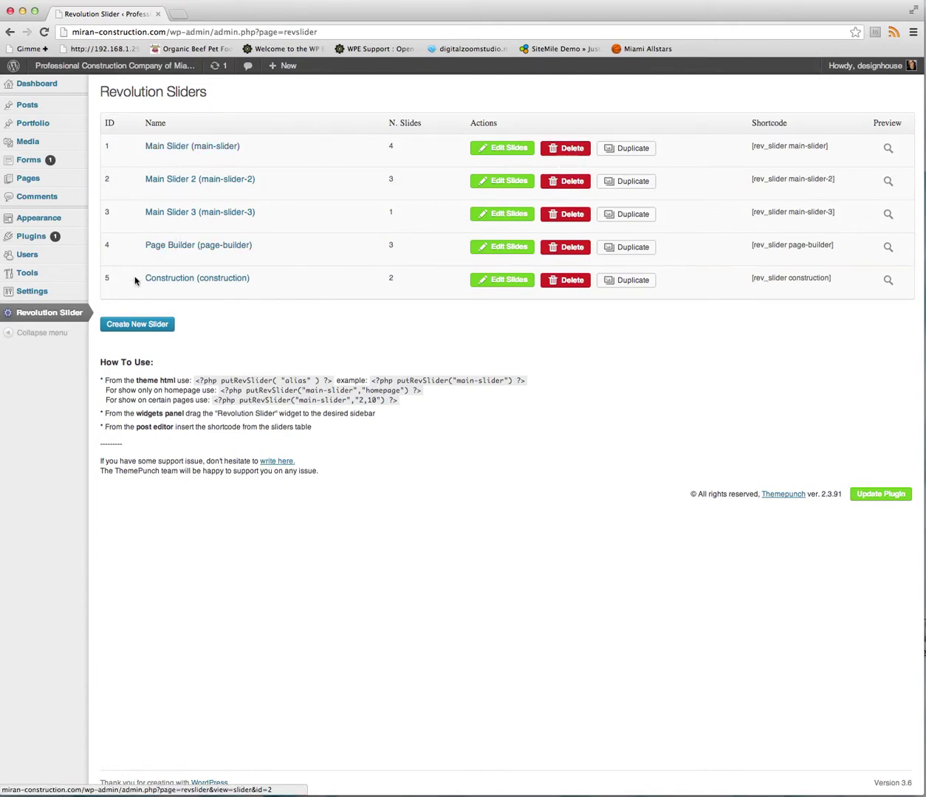
click(505, 285)
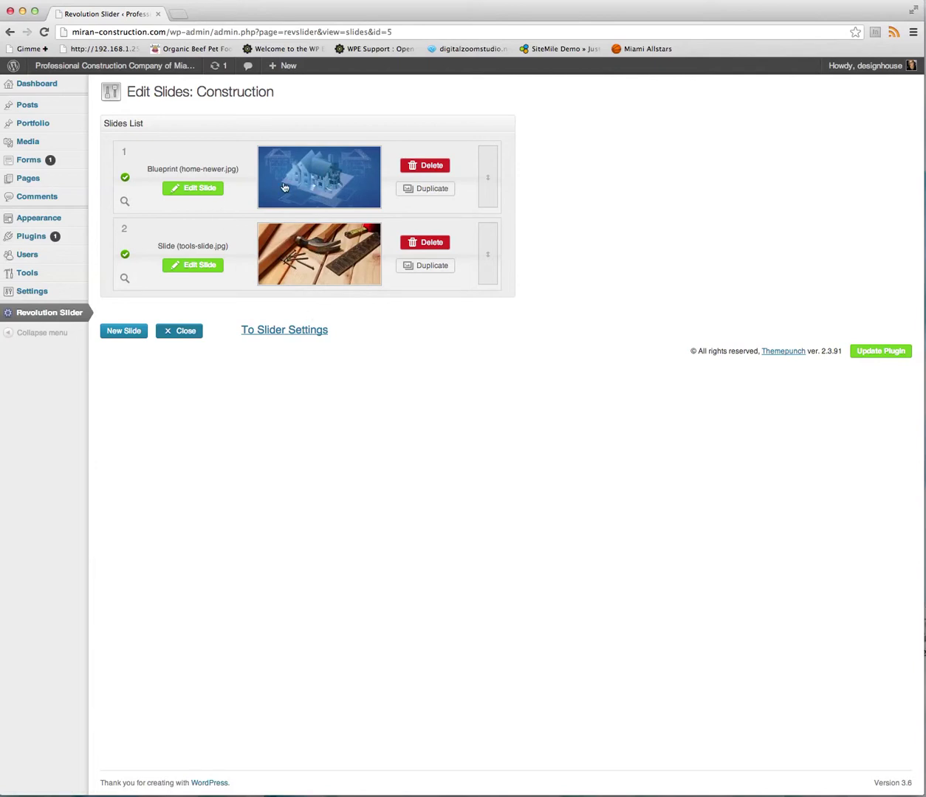
Open the Blueprint slide and inspect its General Contracting text layer.
click(201, 190)
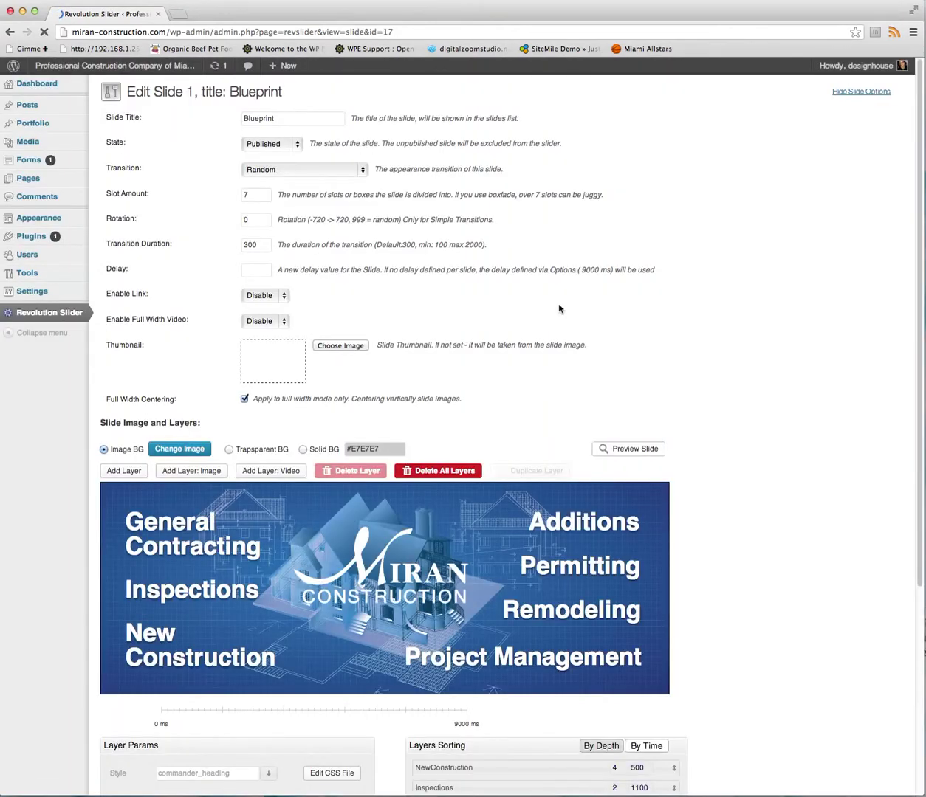
scroll(915, 440, down, 8)
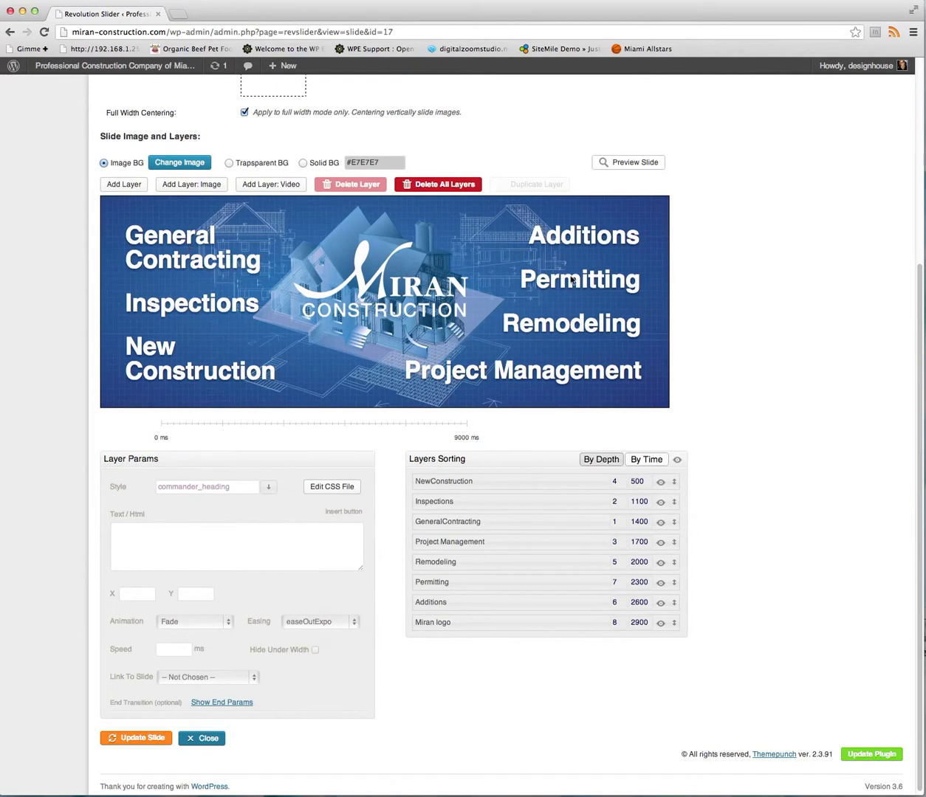
click(167, 238)
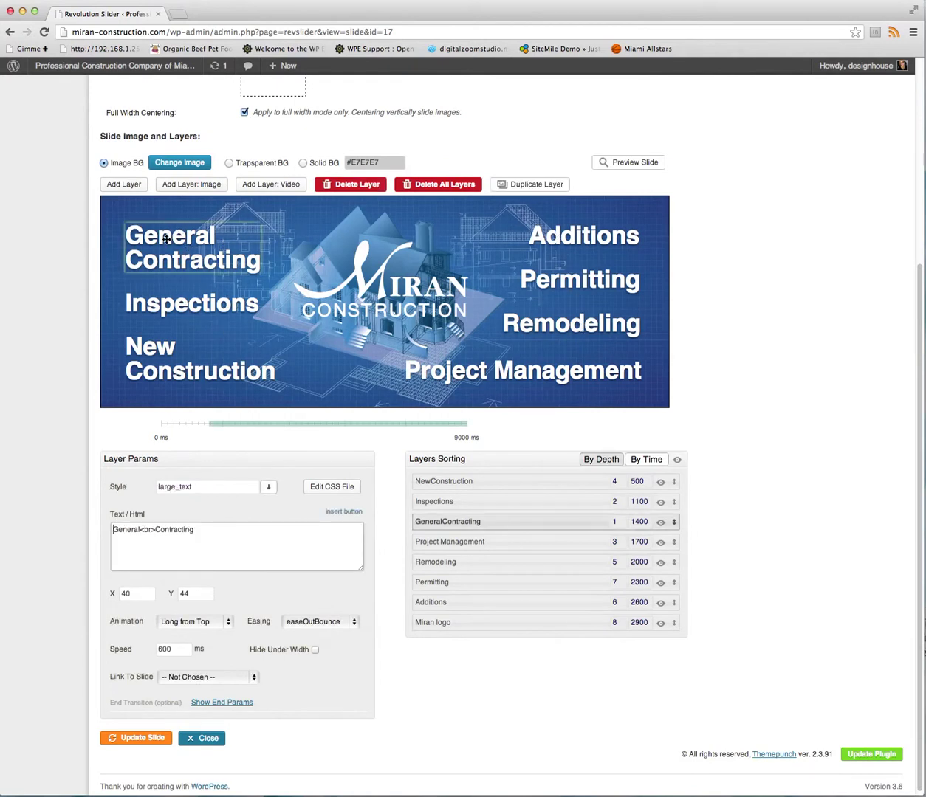
mouse_move(167, 532)
mouse_down()
mouse_move(192, 533)
mouse_move(98, 530)
mouse_move(154, 529)
mouse_up()
click(147, 530)
Review the Inspections, New Construction, Project Management, Remodeling, Permitting and Additions layers, then open Change Image.
click(178, 304)
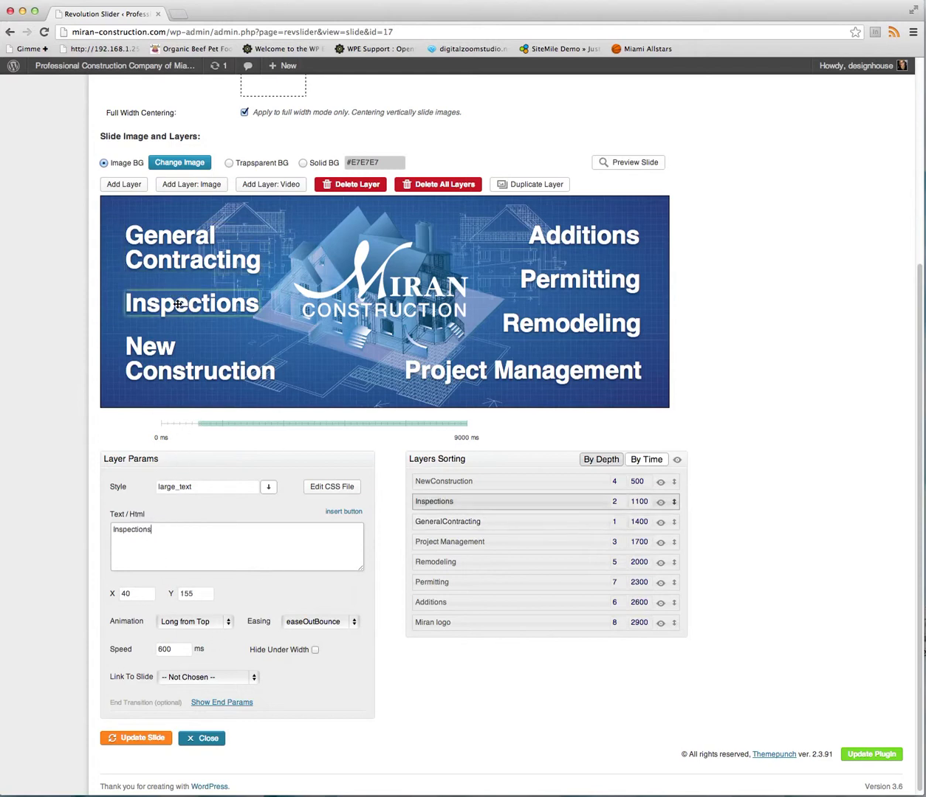
click(164, 342)
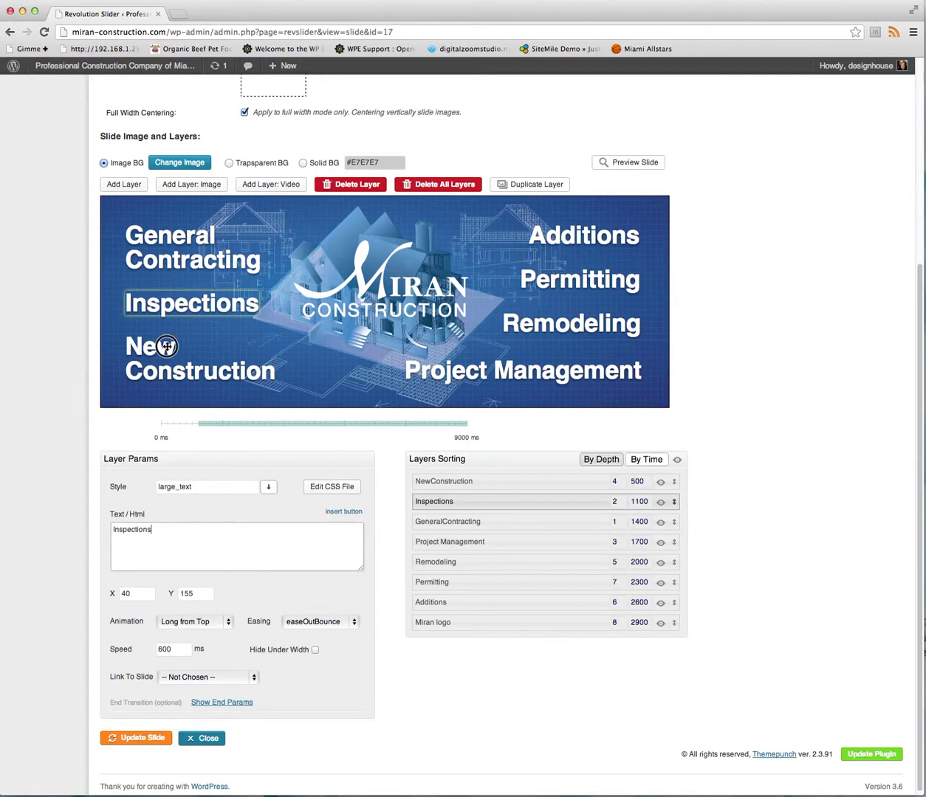
click(470, 380)
click(552, 334)
click(563, 273)
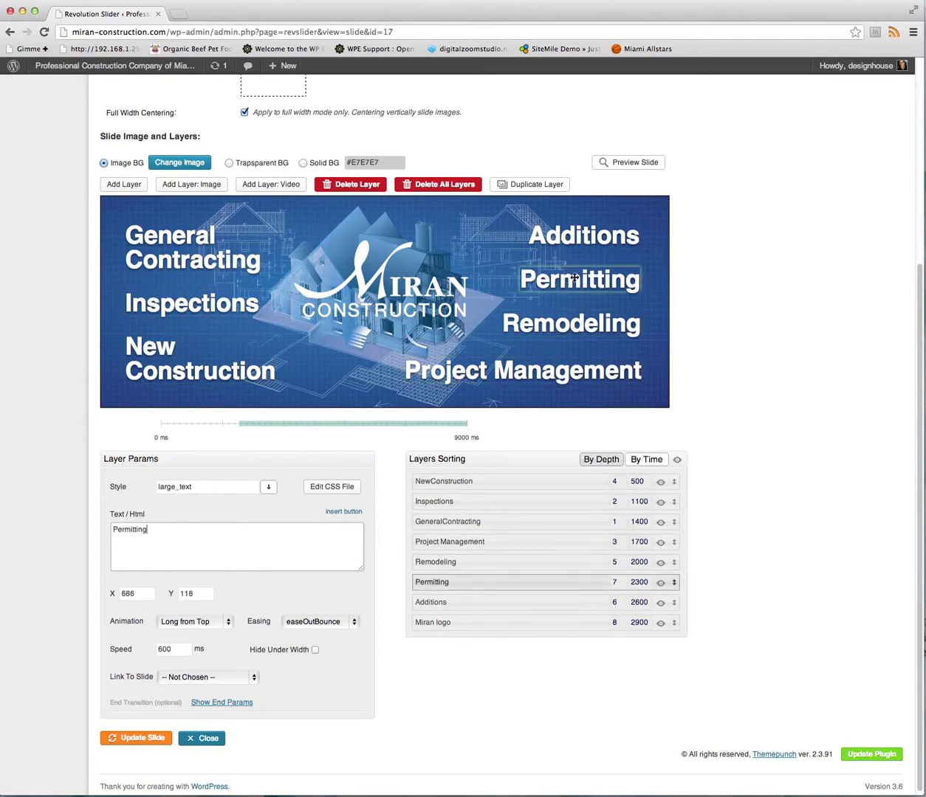
click(572, 237)
click(741, 407)
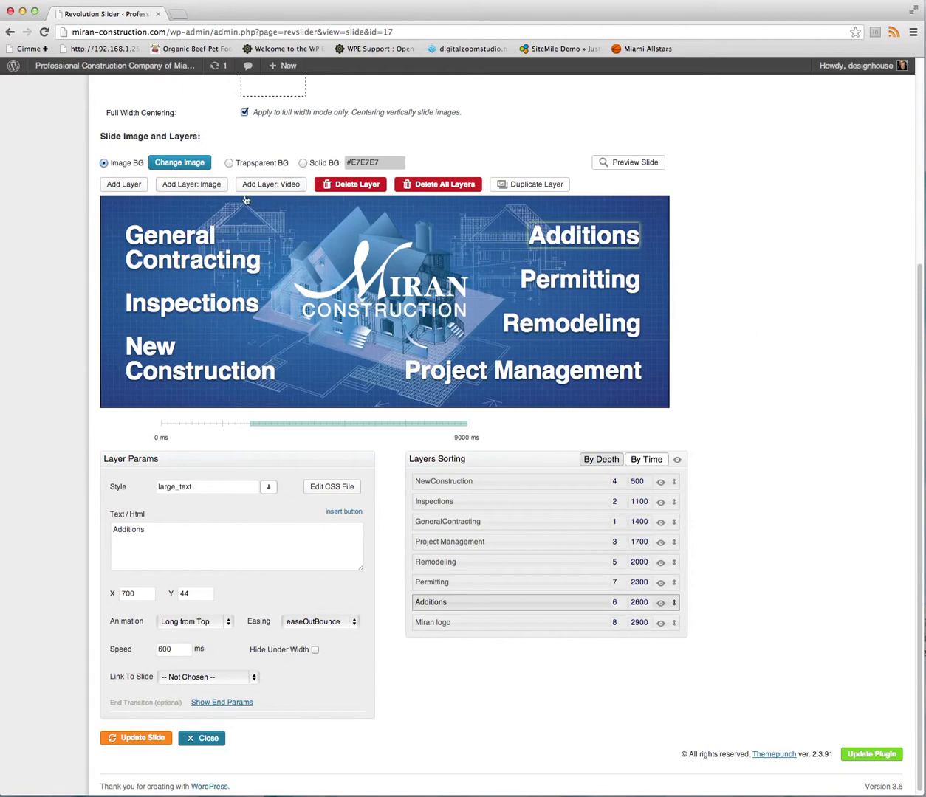
click(179, 163)
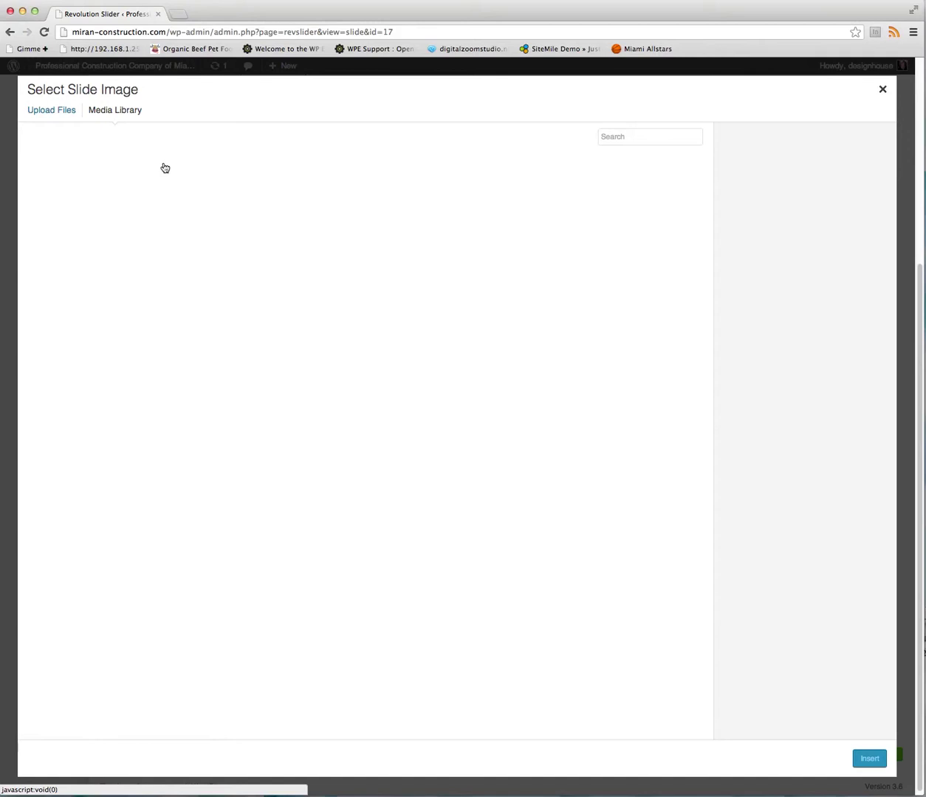
Close the Select Slide Image picker without choosing and scroll back to the top of the slide editor.
click(880, 90)
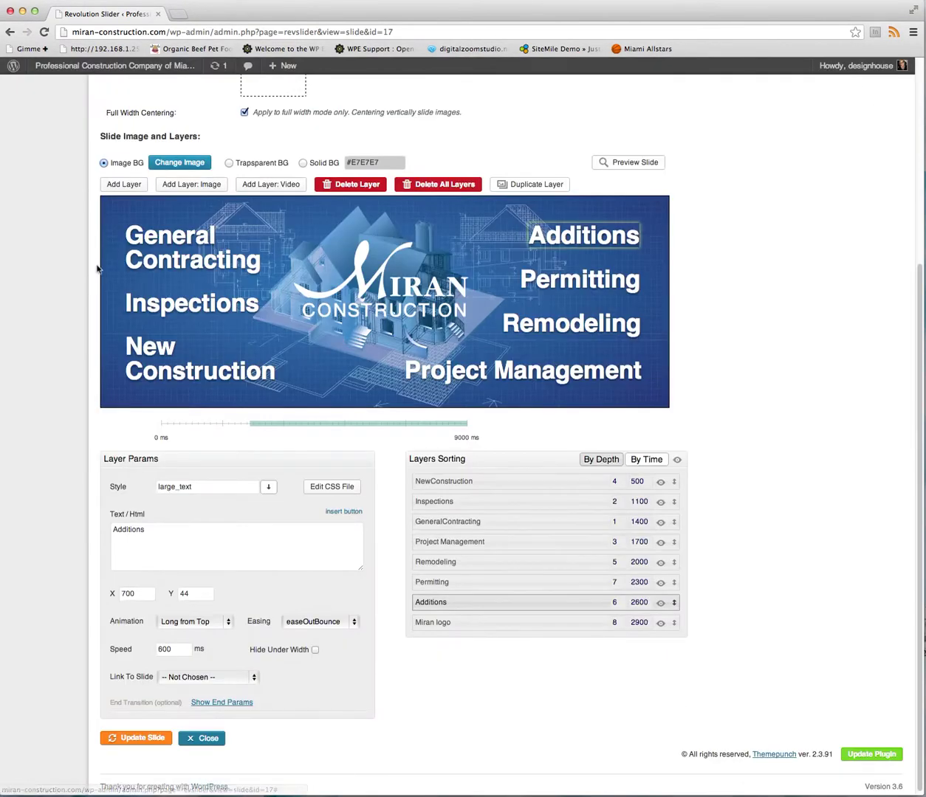
scroll(160, 709, up, 2)
scroll(161, 709, down, 2)
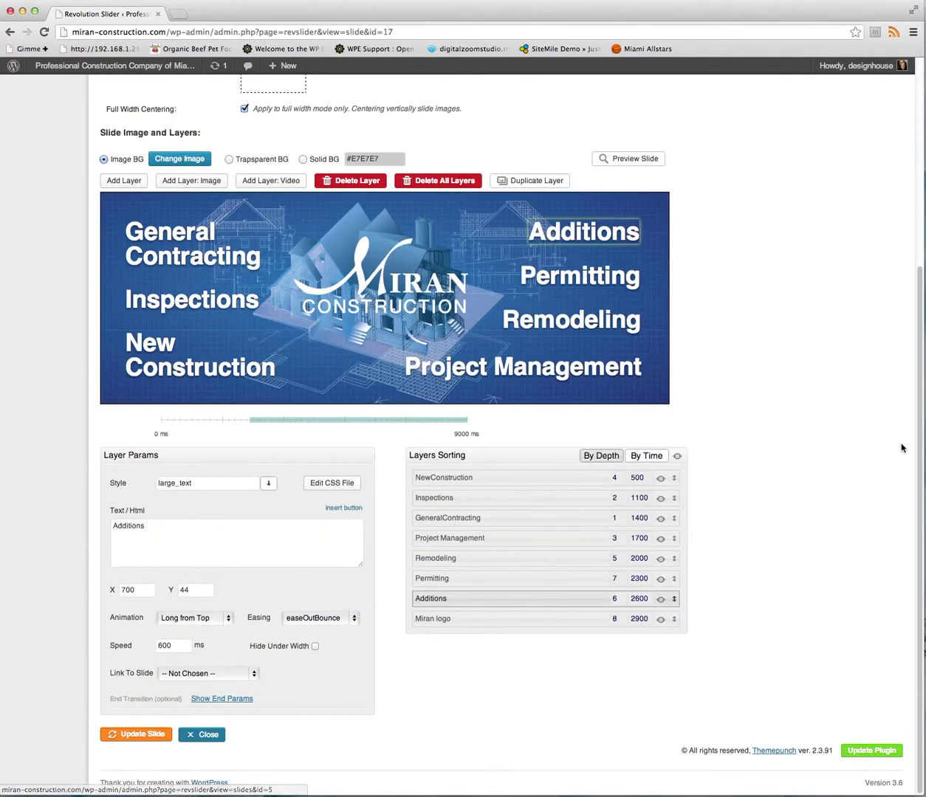
drag(919, 448, 919, 25)
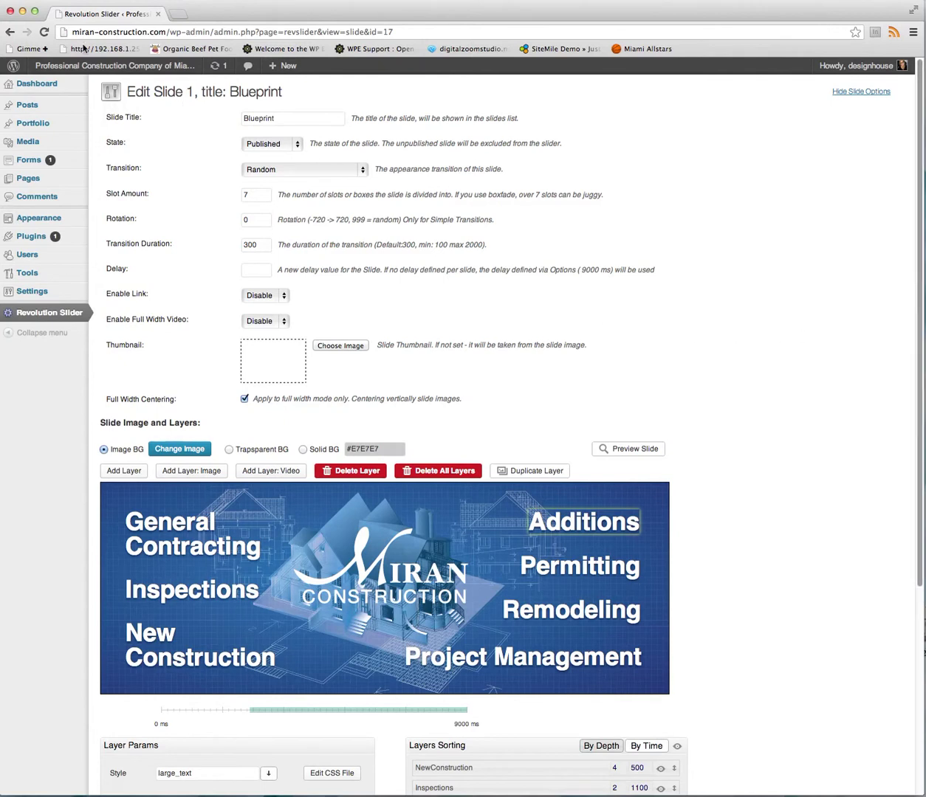
mouse_move(88, 69)
mouse_move(57, 84)
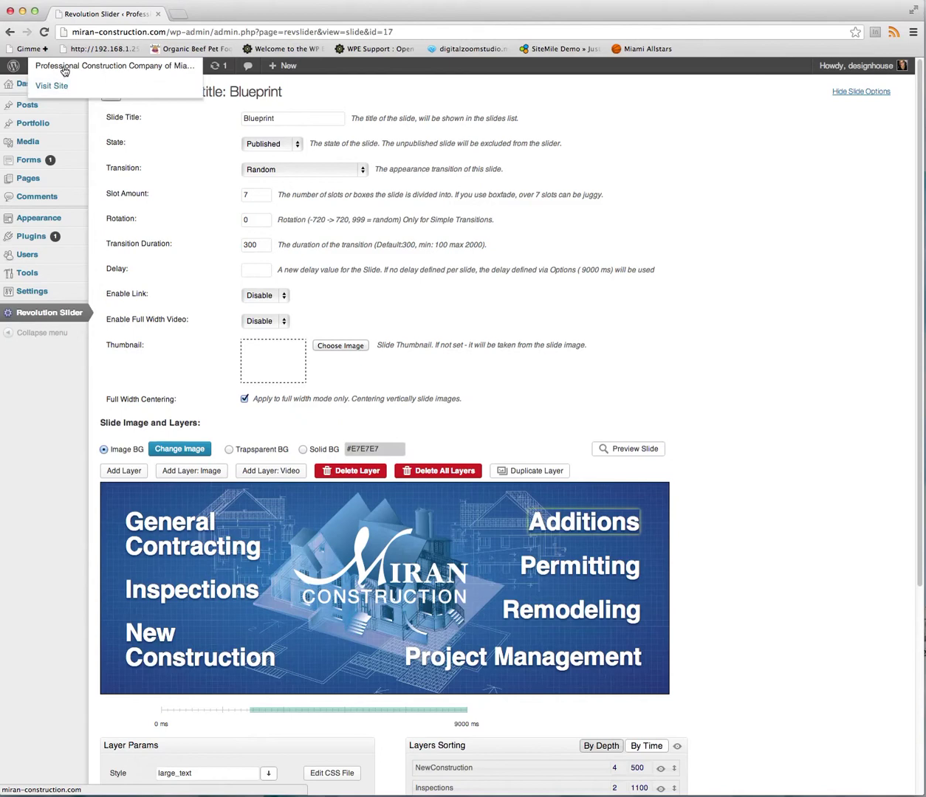
Visit the live homepage and scroll through it to check the Blueprint slide's service captions.
click(64, 70)
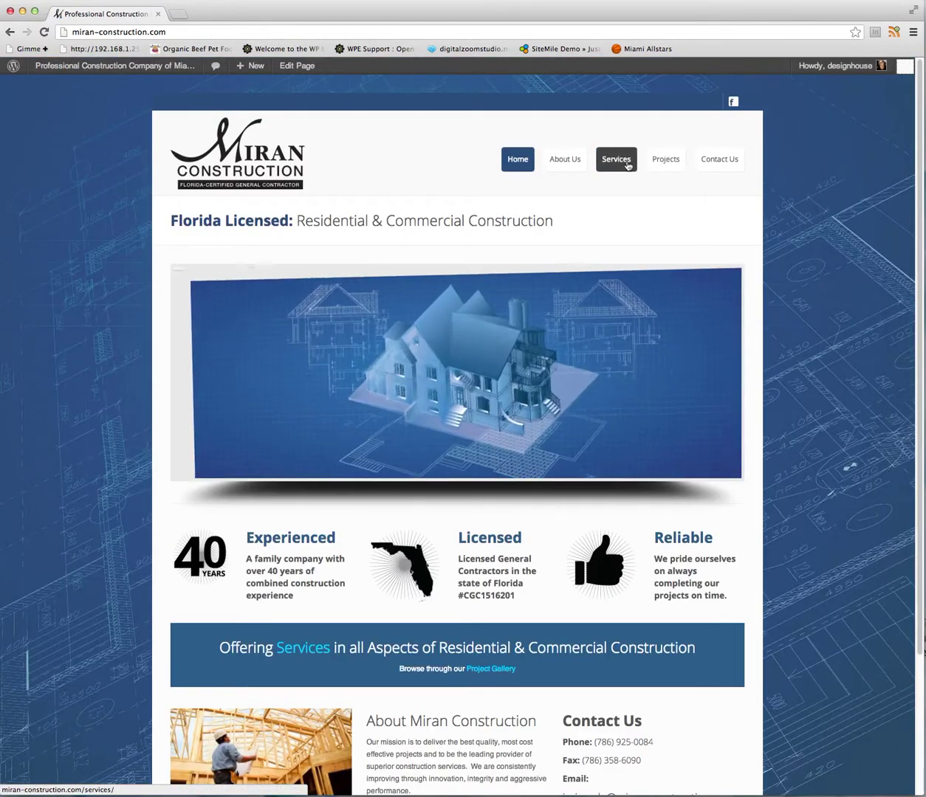
drag(917, 142, 919, 498)
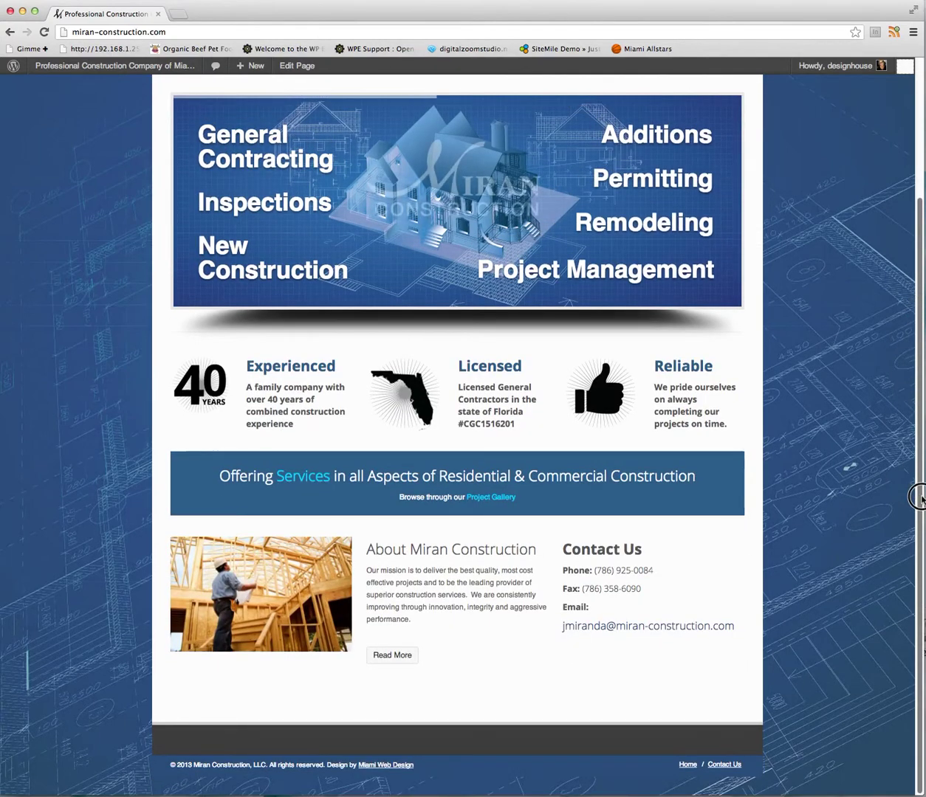
drag(919, 295, 909, 130)
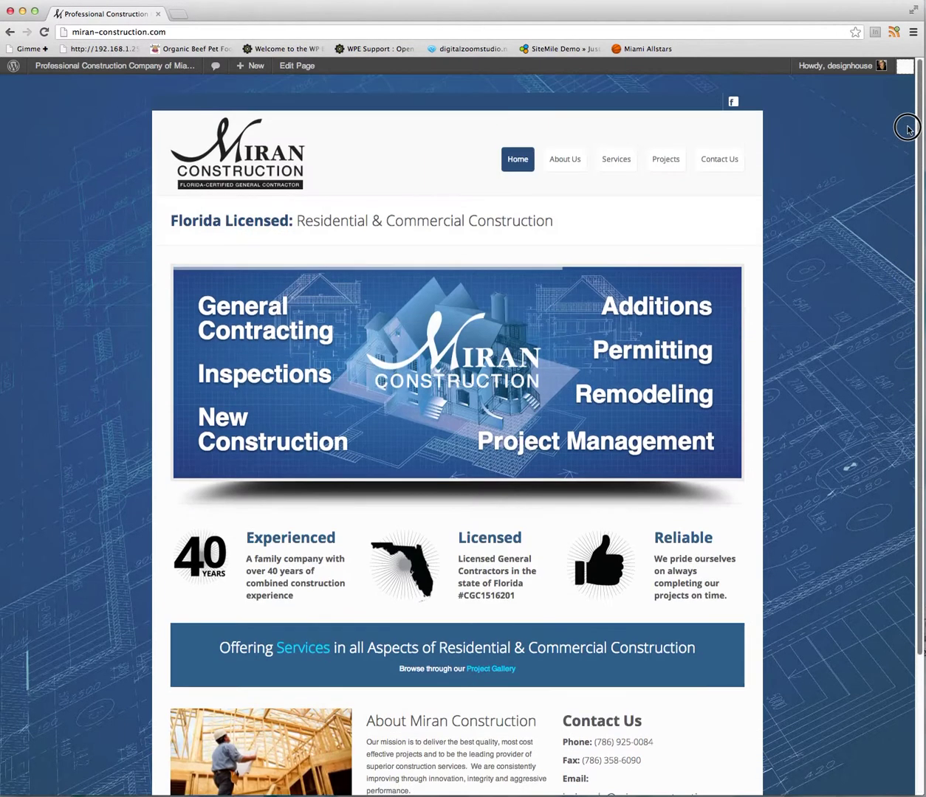